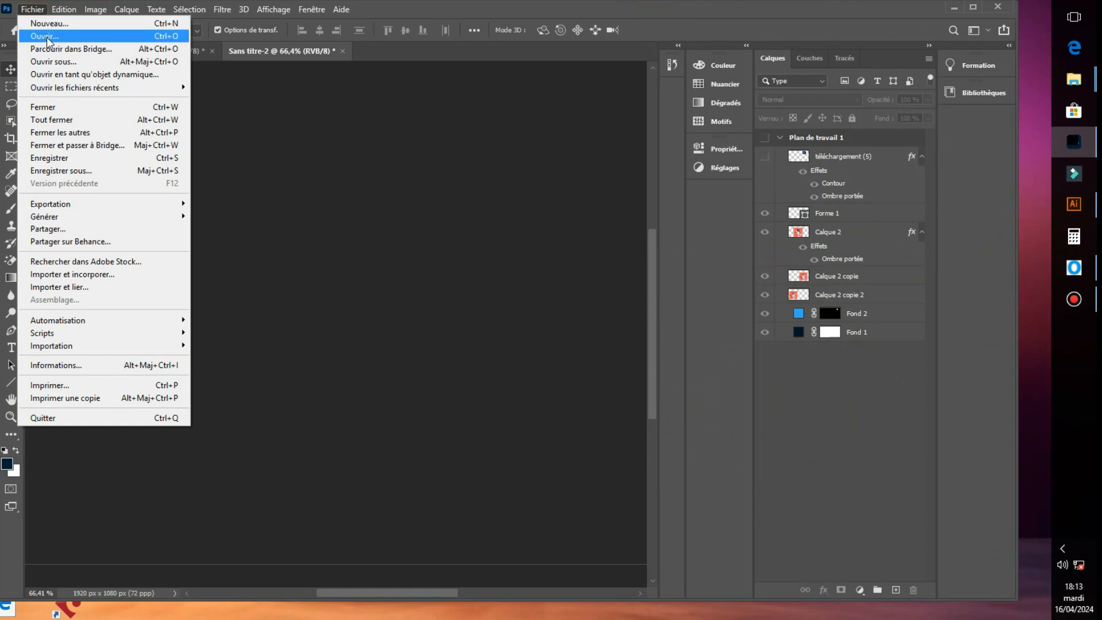
# Create a new 700 x 700 px document at 72 ppi from the recent custom preset without an artboard
pyautogui.click(43, 23)
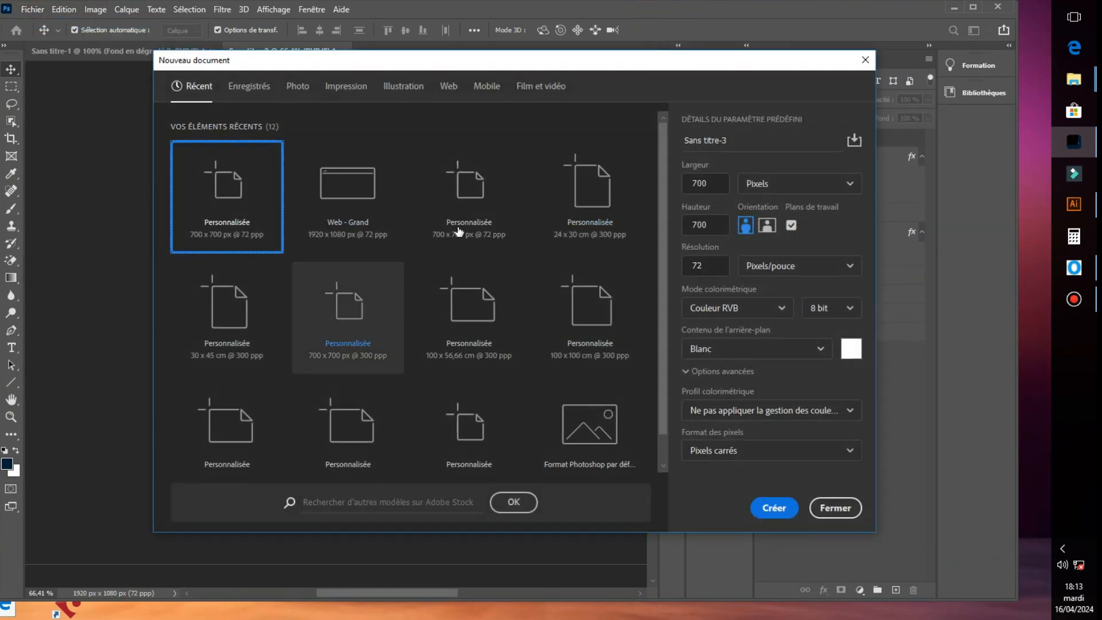
pyautogui.click(474, 211)
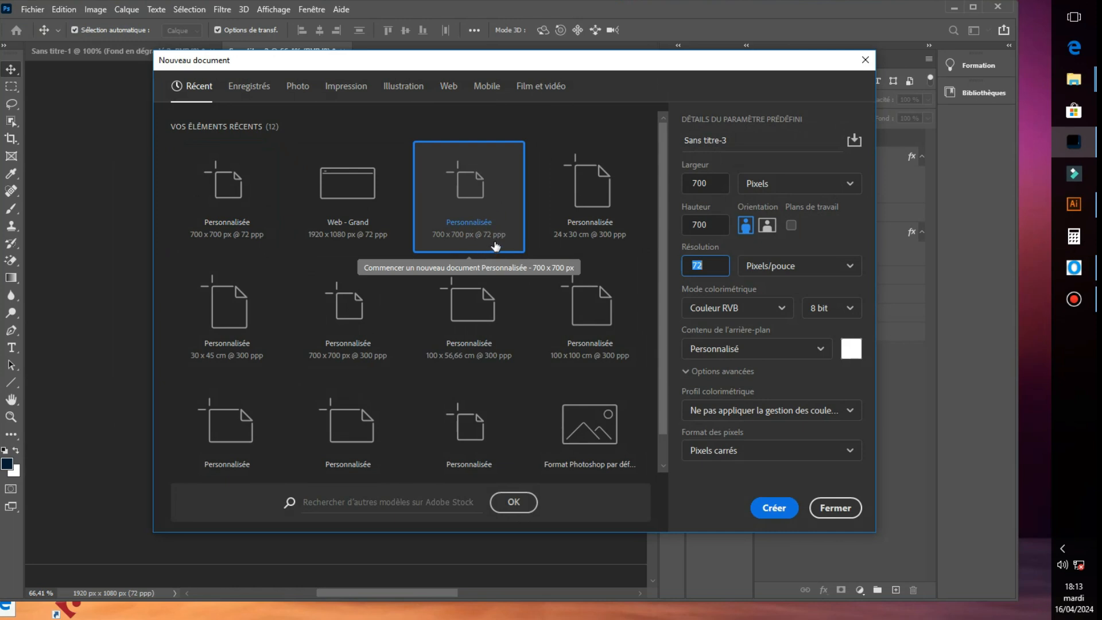
pyautogui.click(698, 185)
pyautogui.press('Tab')
pyautogui.press('Tab')
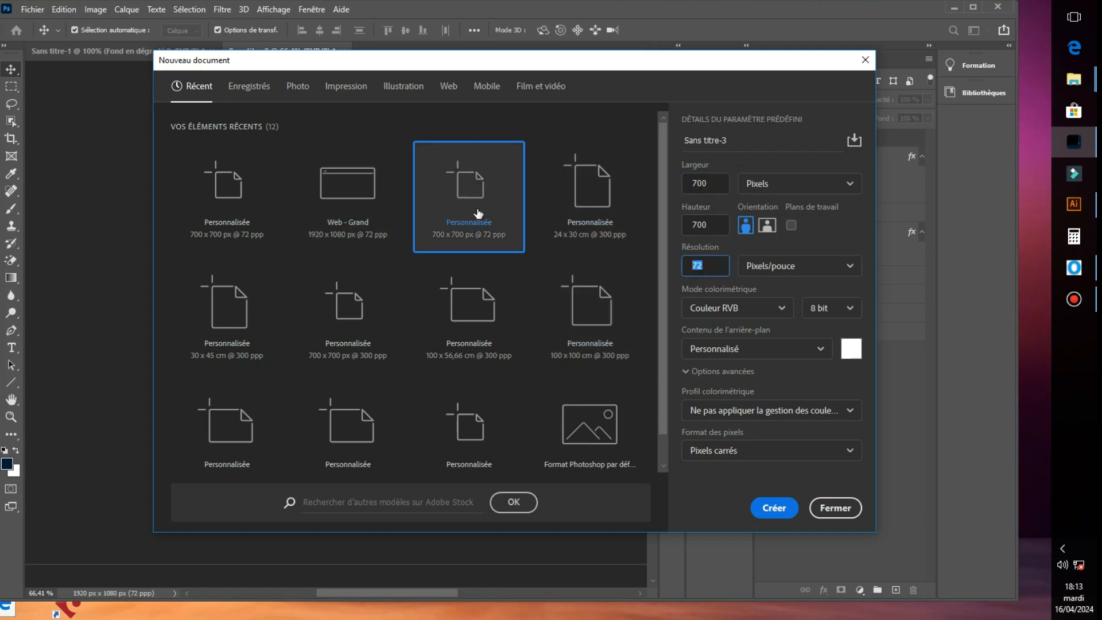
pyautogui.click(784, 509)
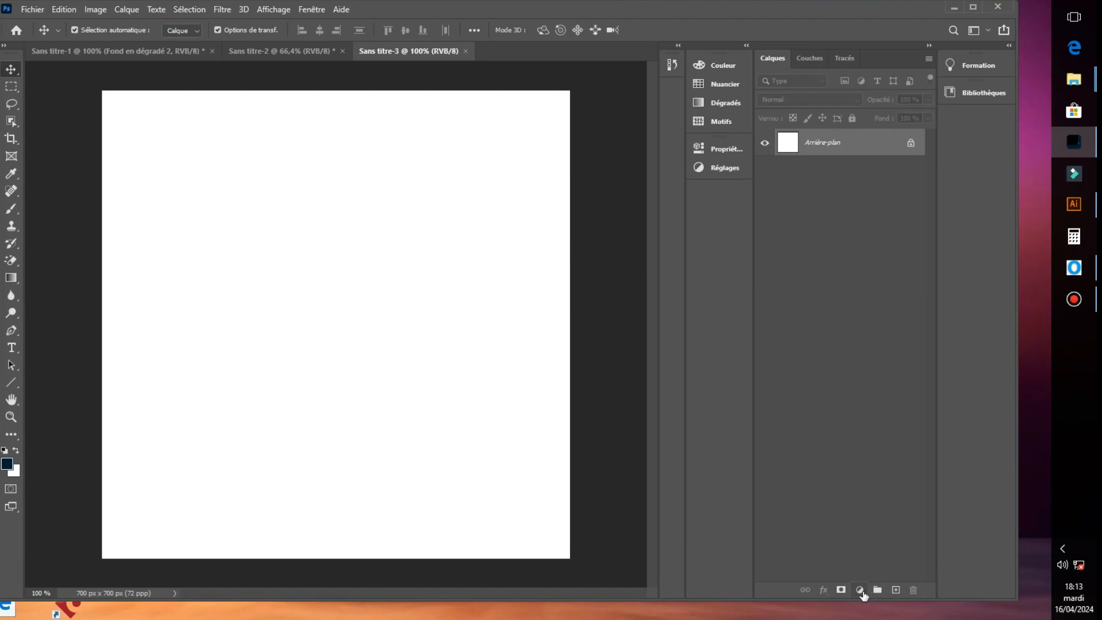
pyautogui.click(859, 590)
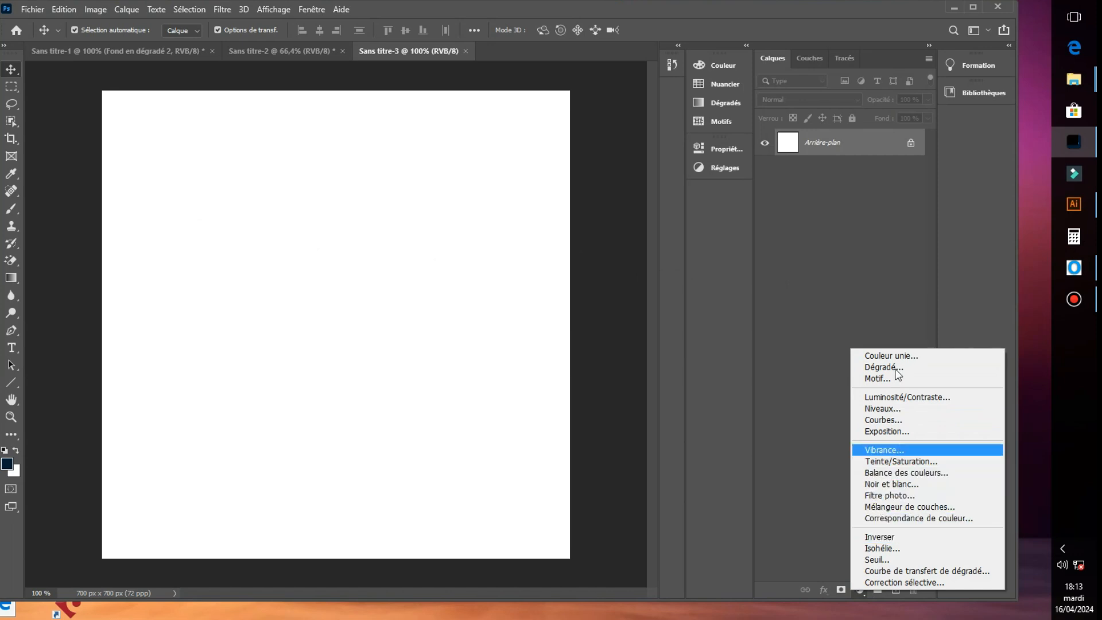
pyautogui.click(878, 378)
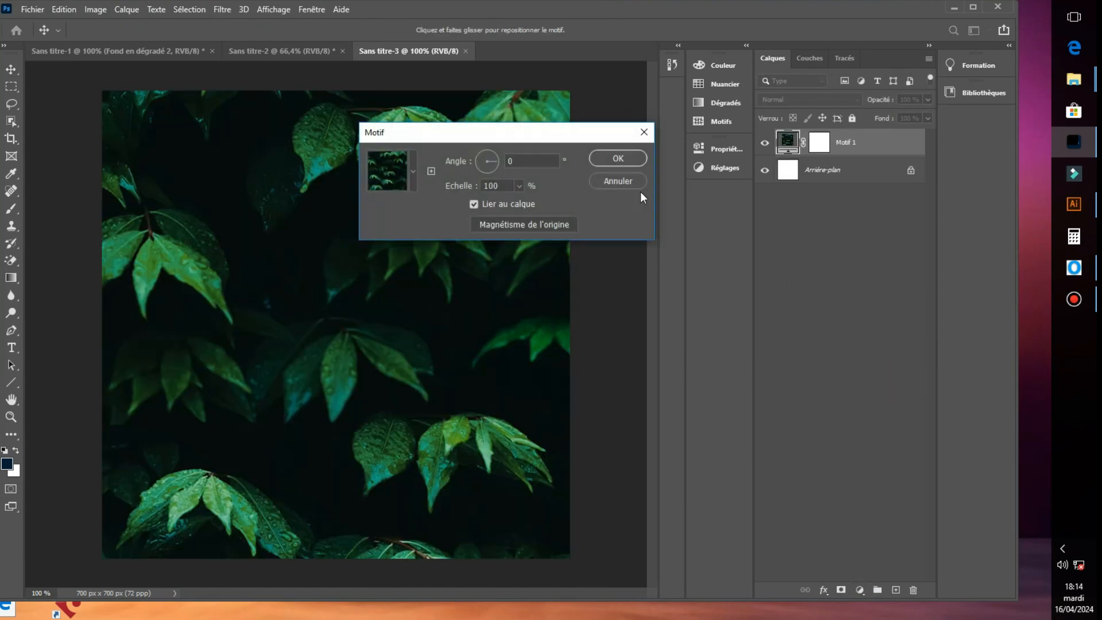
pyautogui.click(643, 133)
# Add a gradient fill layer above the background and set its style to Radial
pyautogui.click(859, 590)
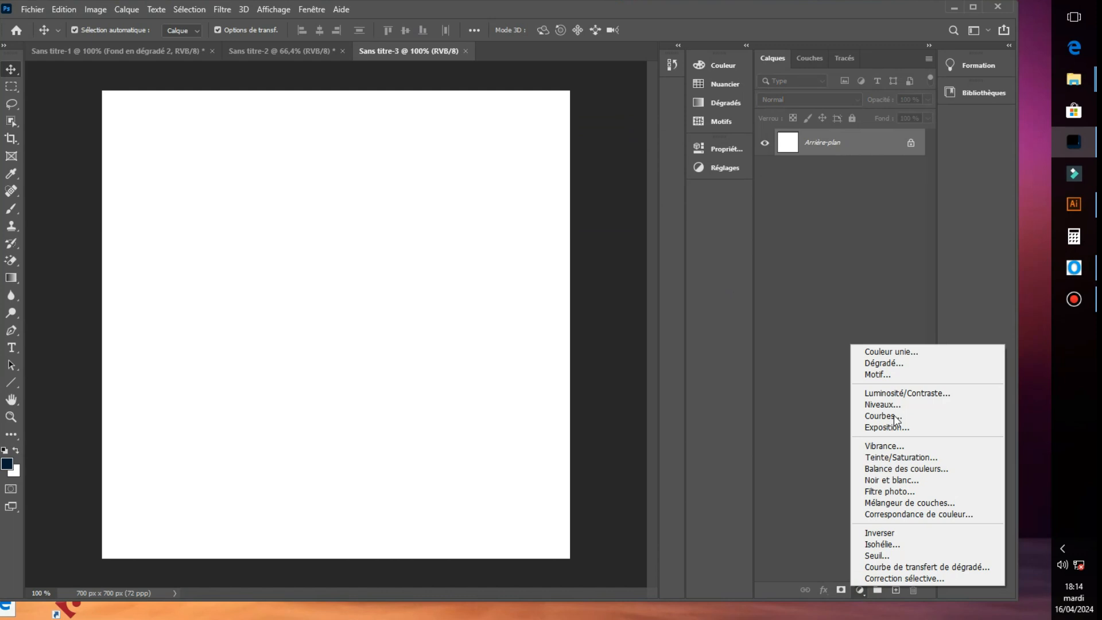
pyautogui.click(901, 364)
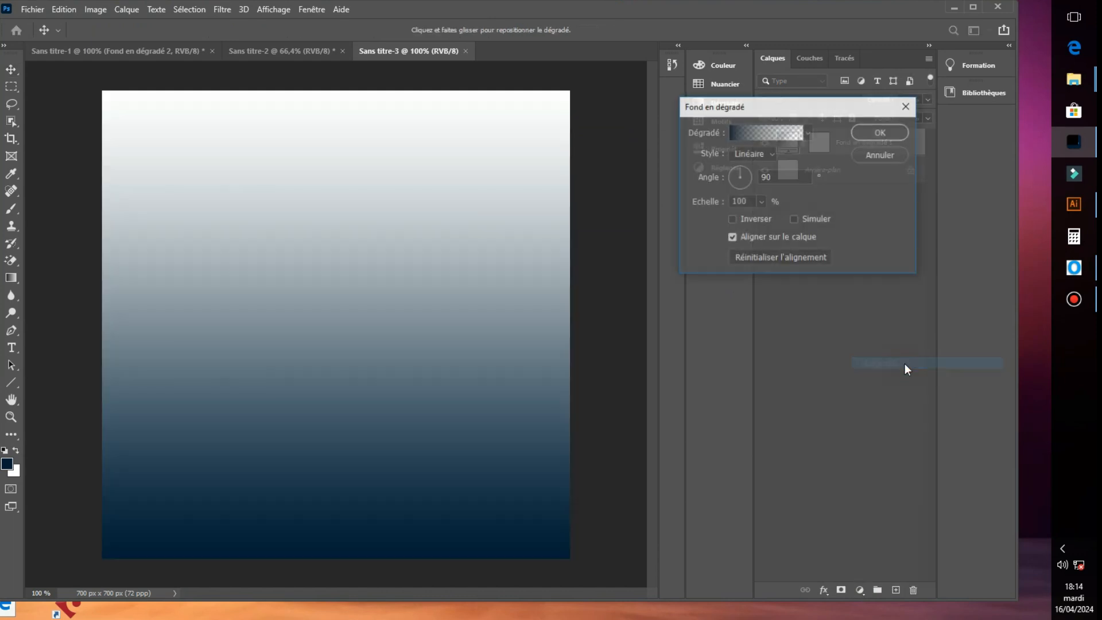
pyautogui.click(761, 150)
pyautogui.click(745, 177)
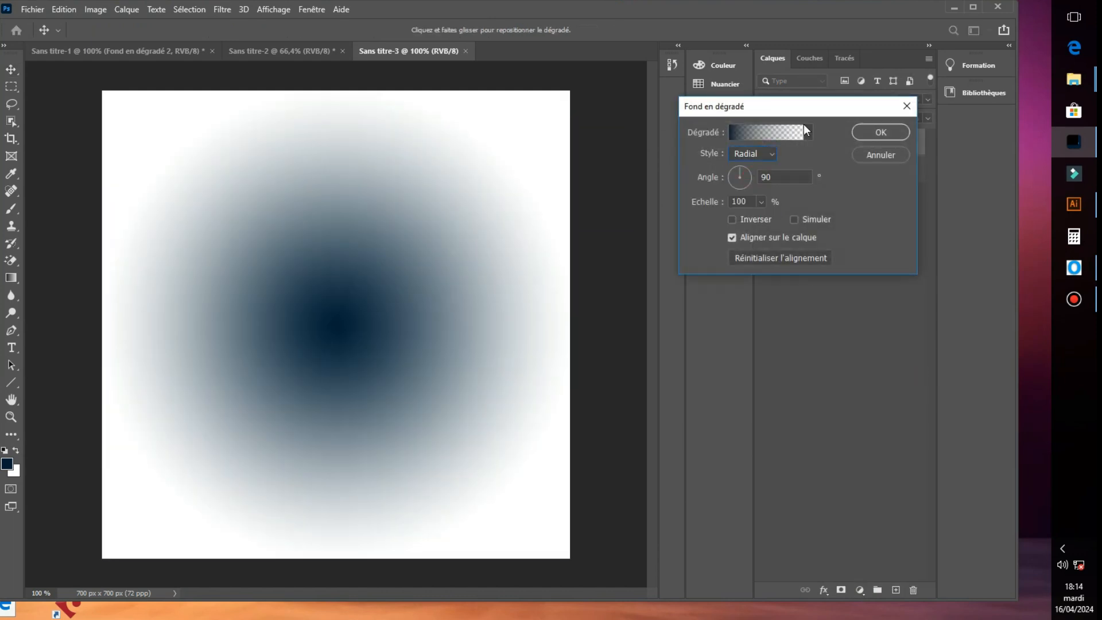
# Apply the Rouge_03 preset from the Rouges group to the gradient fill and reverse it
pyautogui.click(780, 132)
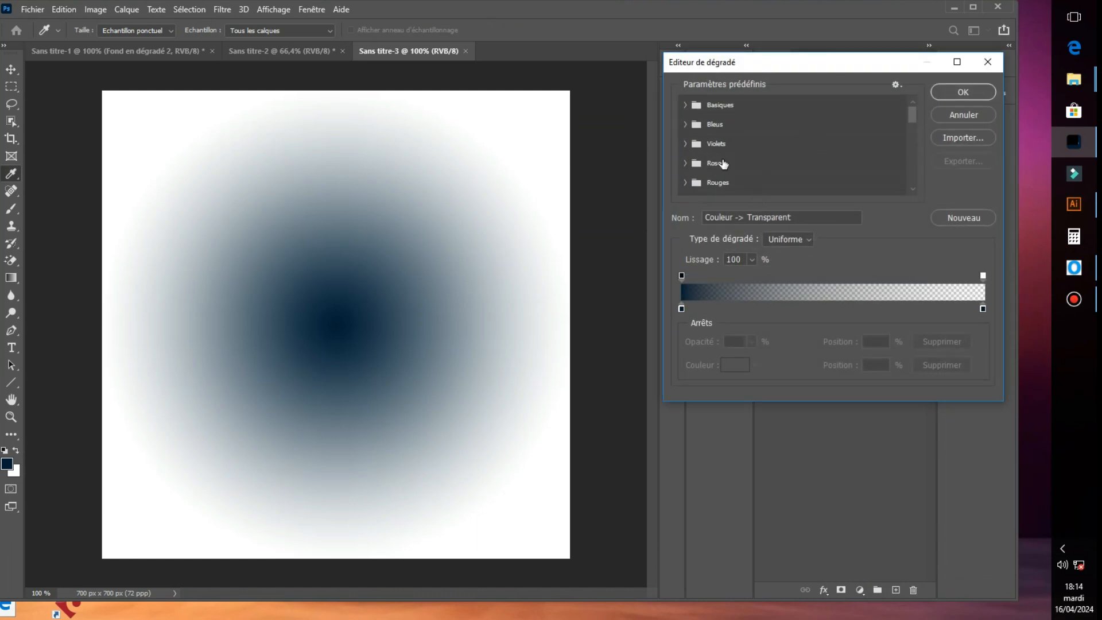
pyautogui.click(688, 183)
pyautogui.moveTo(911, 119); pyautogui.dragTo(911, 121)
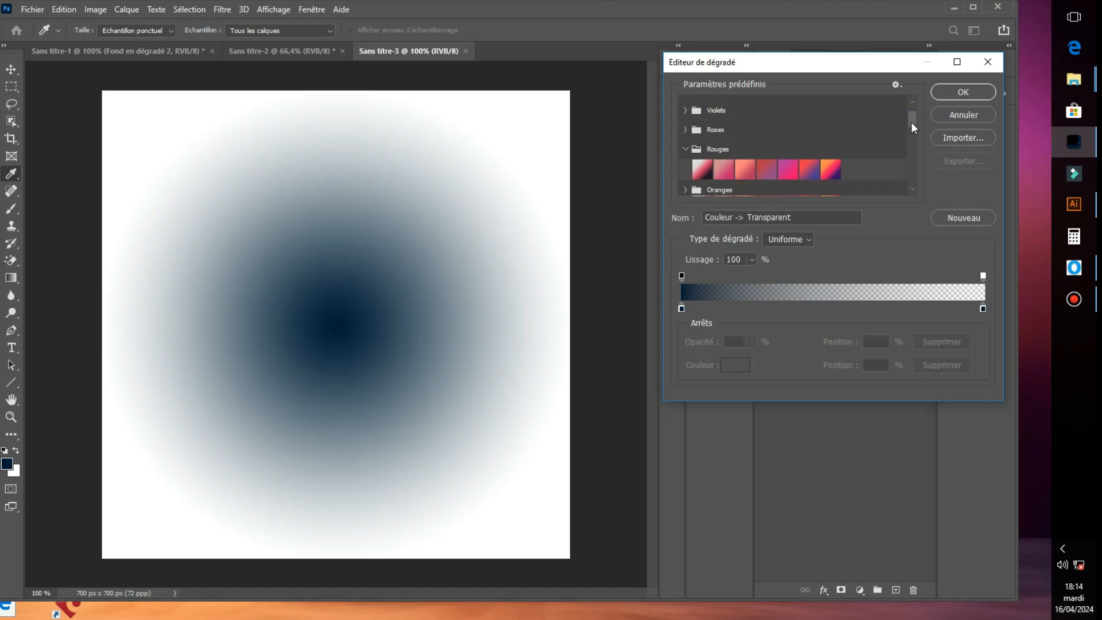
pyautogui.click(743, 170)
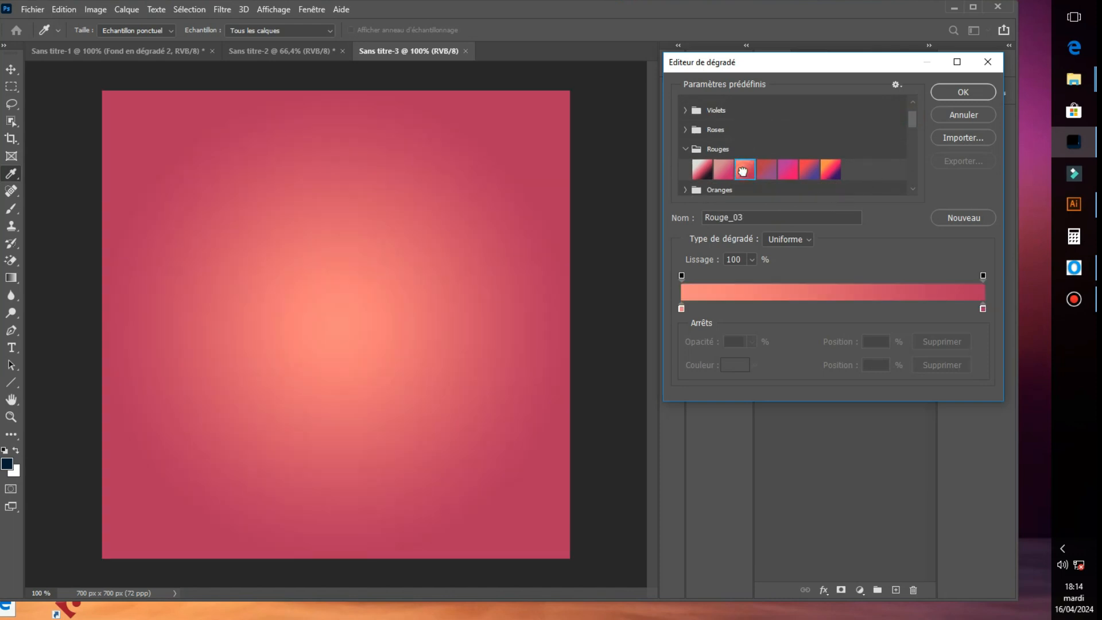
pyautogui.click(970, 93)
pyautogui.click(733, 219)
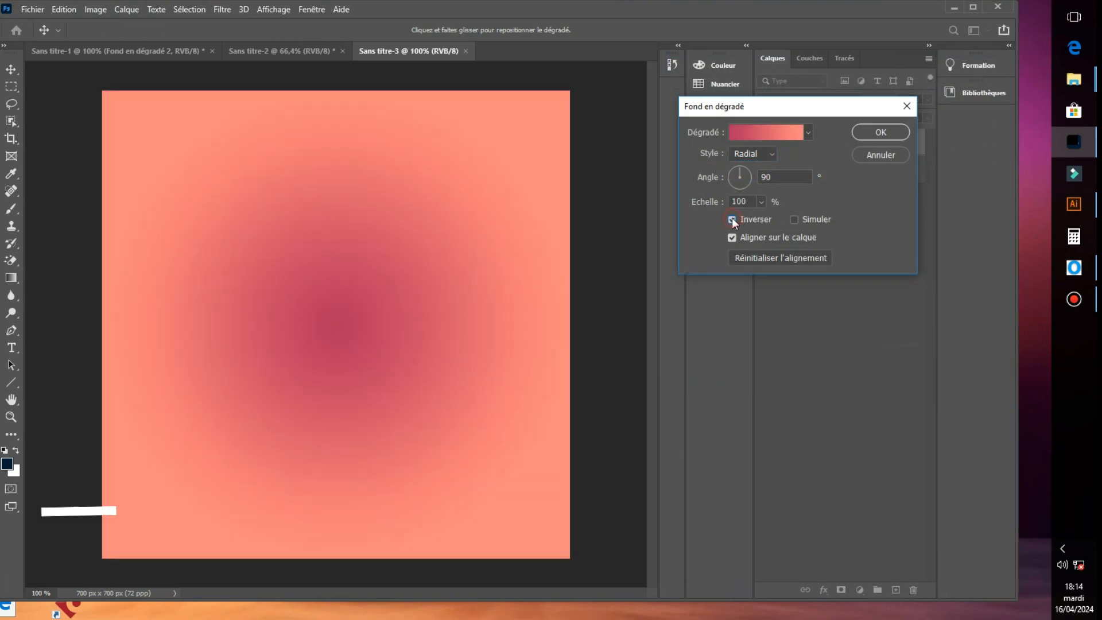
pyautogui.click(887, 131)
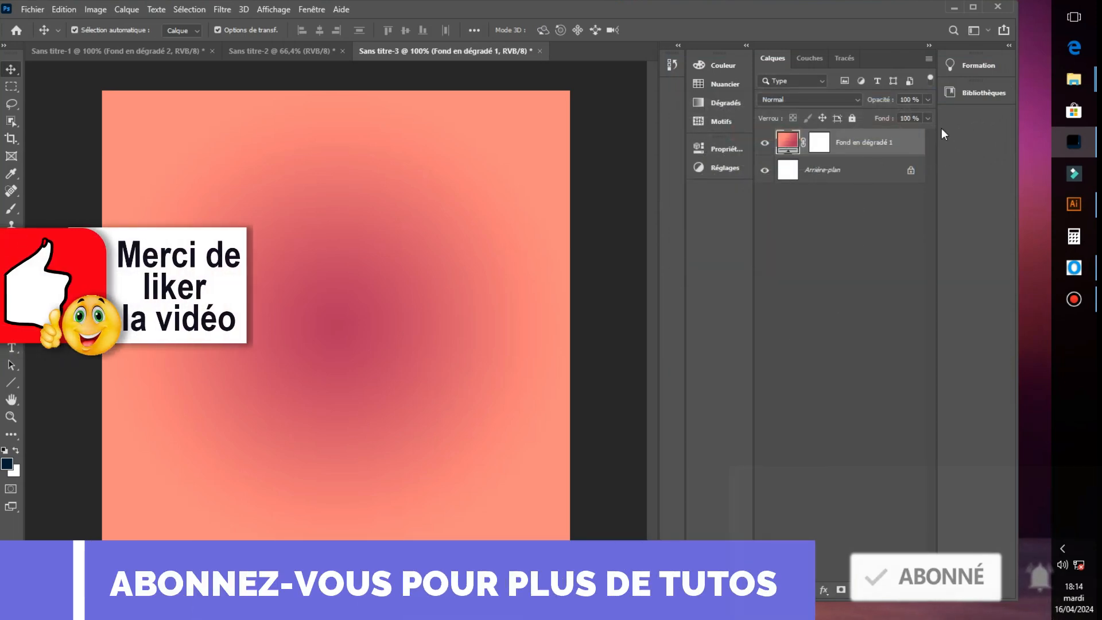
# Place the orange lens flare image from the montage folder, enlarged to about 216%, and set its blend mode to Densité linéaire - (Ajout)
pyautogui.click(1073, 79)
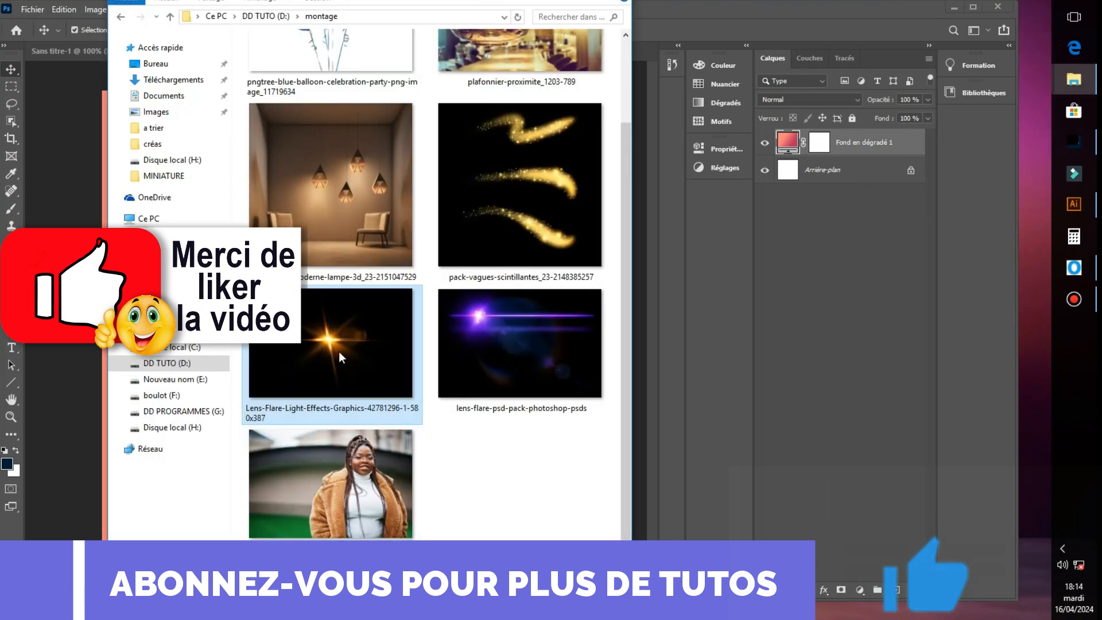
pyautogui.moveTo(315, 352); pyautogui.dragTo(642, 284)
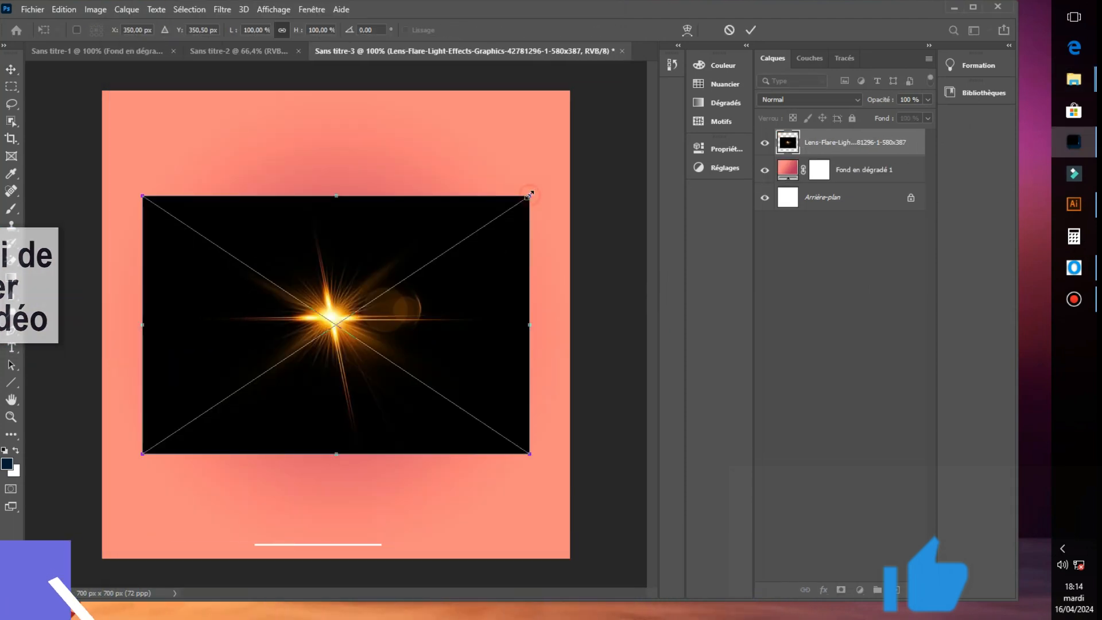
pyautogui.moveTo(536, 188); pyautogui.dragTo(724, 12)
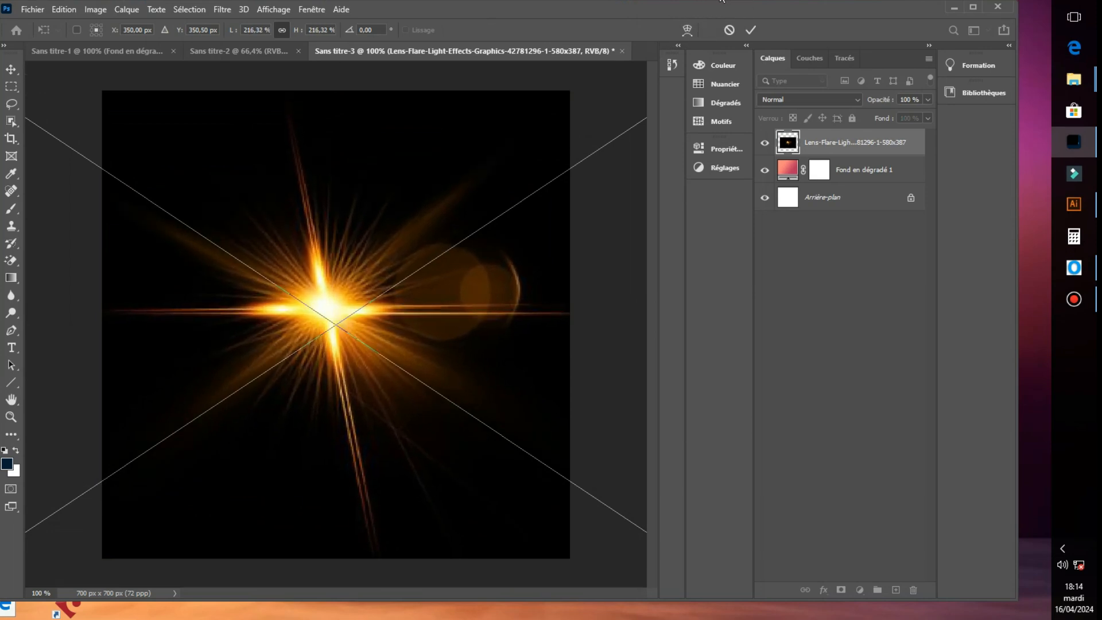
pyautogui.click(751, 29)
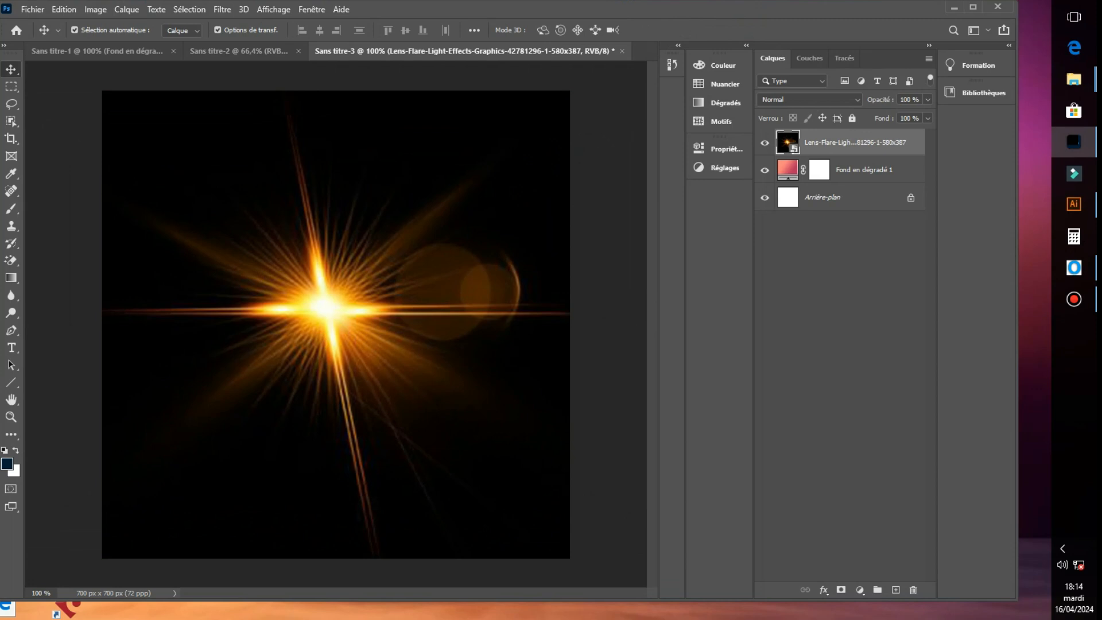
pyautogui.click(854, 98)
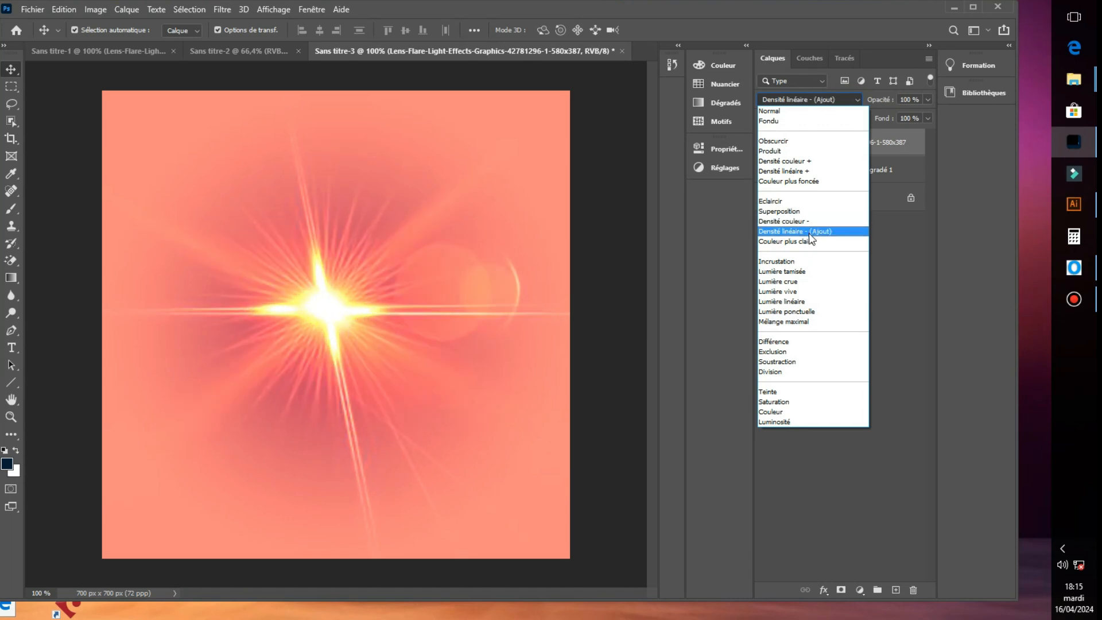
pyautogui.click(810, 235)
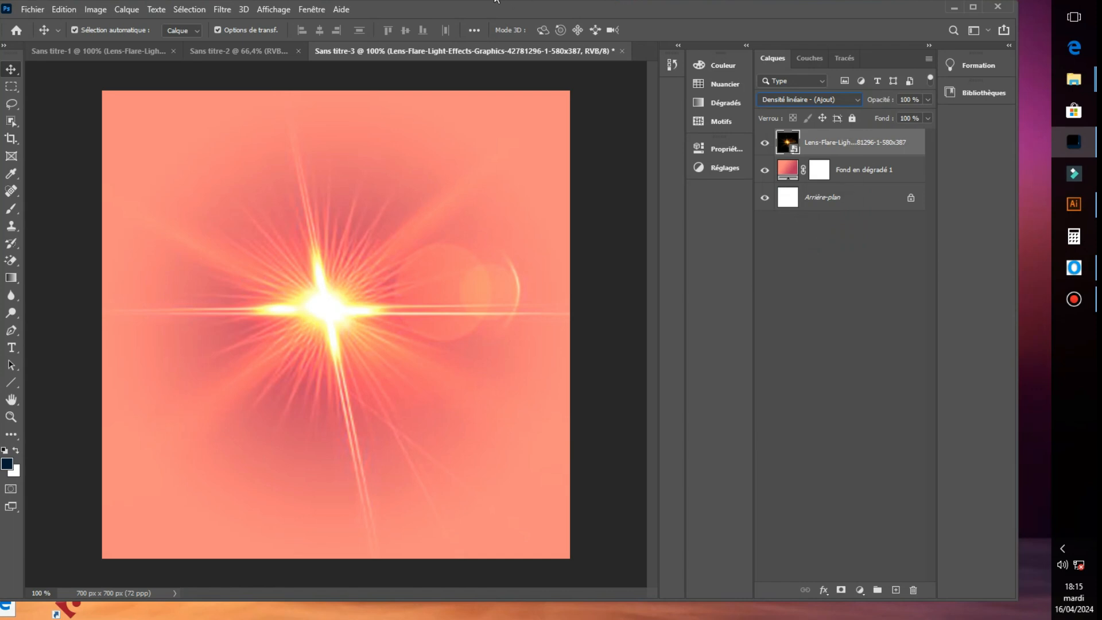
# Place the conception-moderne-lampe-3d image from the montage folder and move its layer below the lens flare
pyautogui.hotkey('alt', 'Tab')
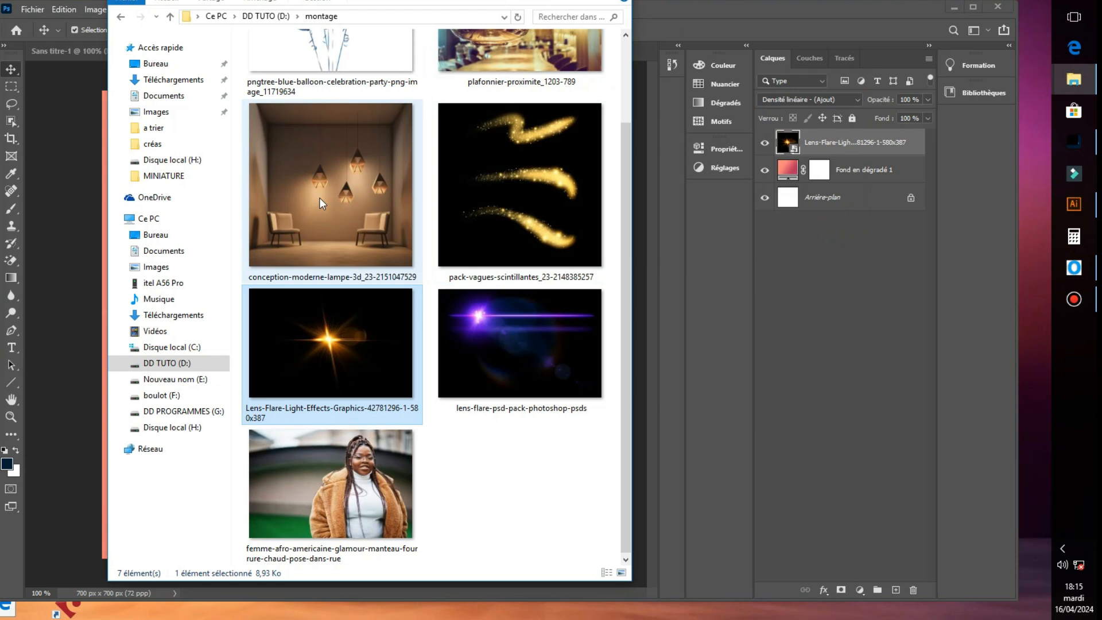
pyautogui.moveTo(319, 197); pyautogui.dragTo(78, 238)
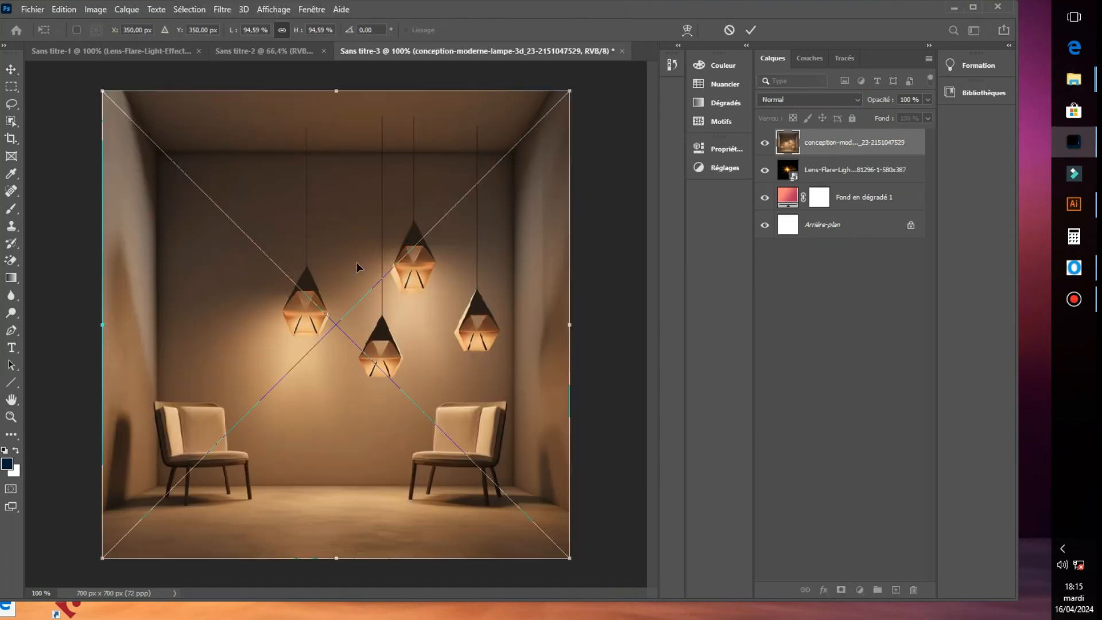
pyautogui.click(752, 30)
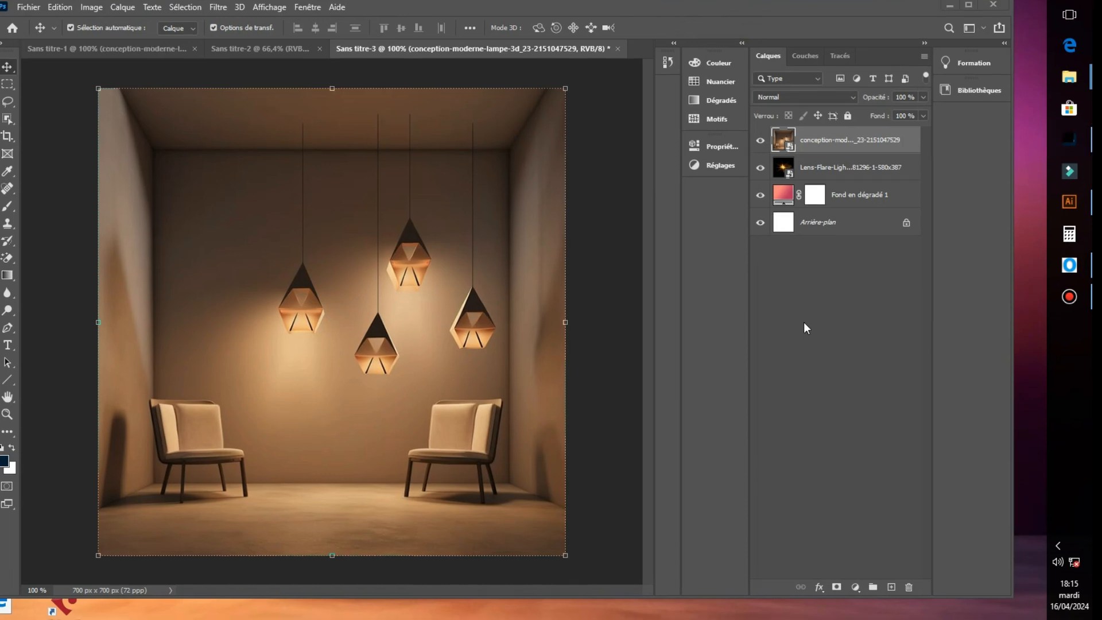
pyautogui.moveTo(852, 147); pyautogui.dragTo(844, 183)
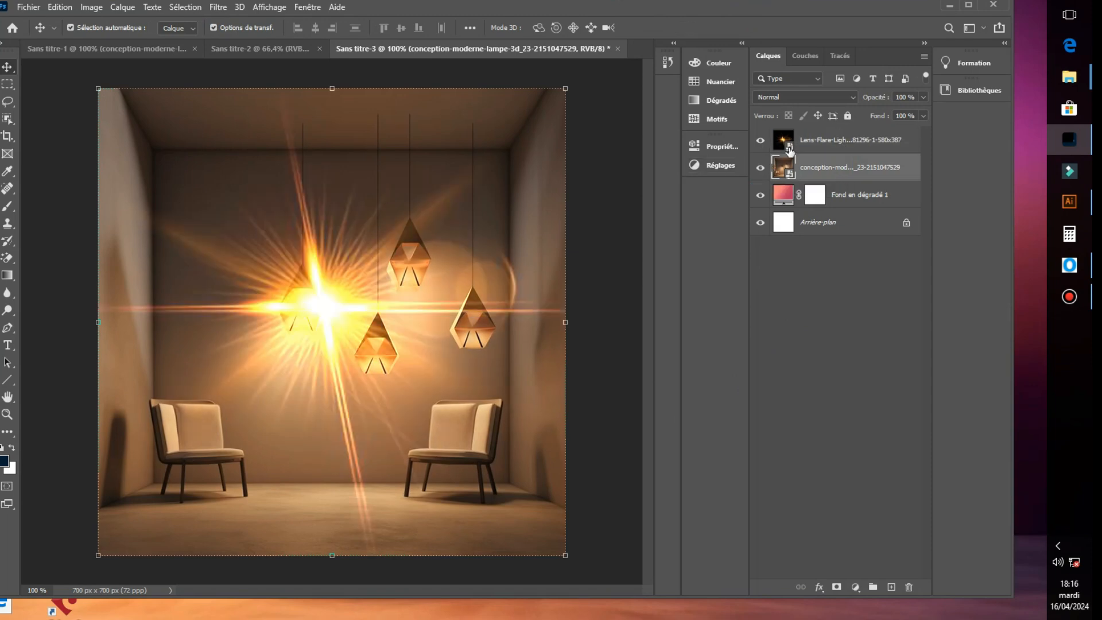
# Set the lamp interior layer's blend mode to Eclaircir and deselect the layer
pyautogui.click(844, 98)
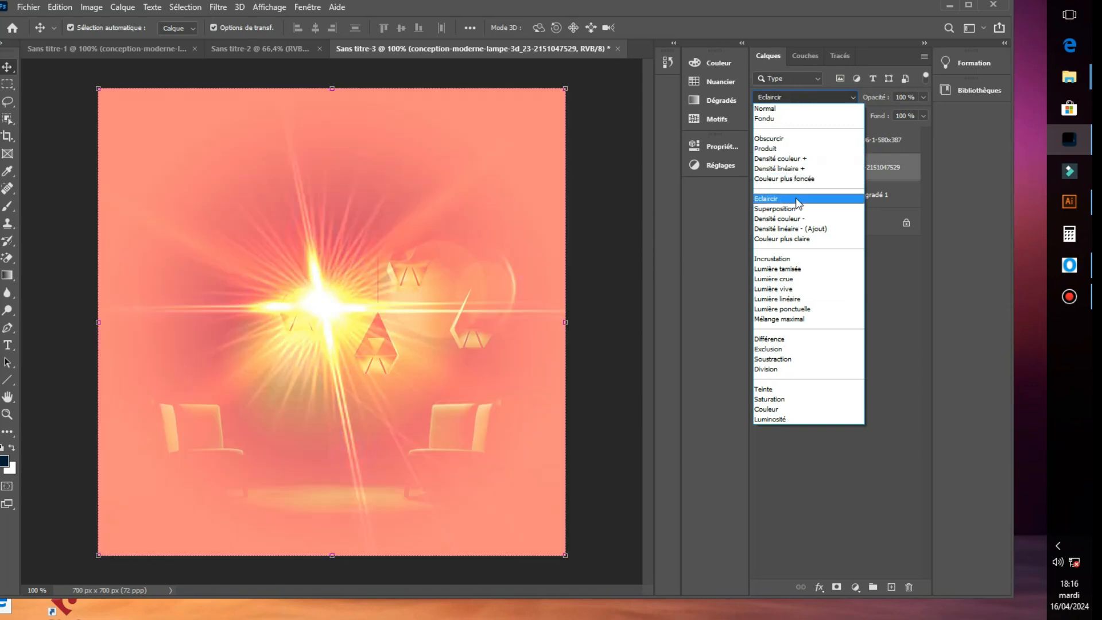
pyautogui.click(797, 199)
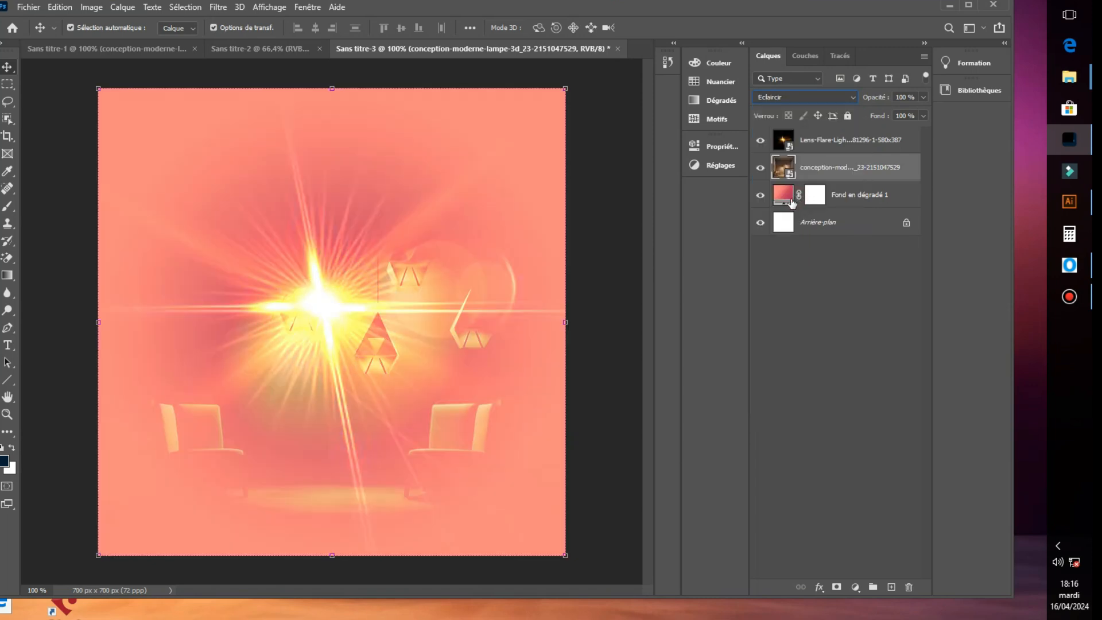
pyautogui.click(630, 299)
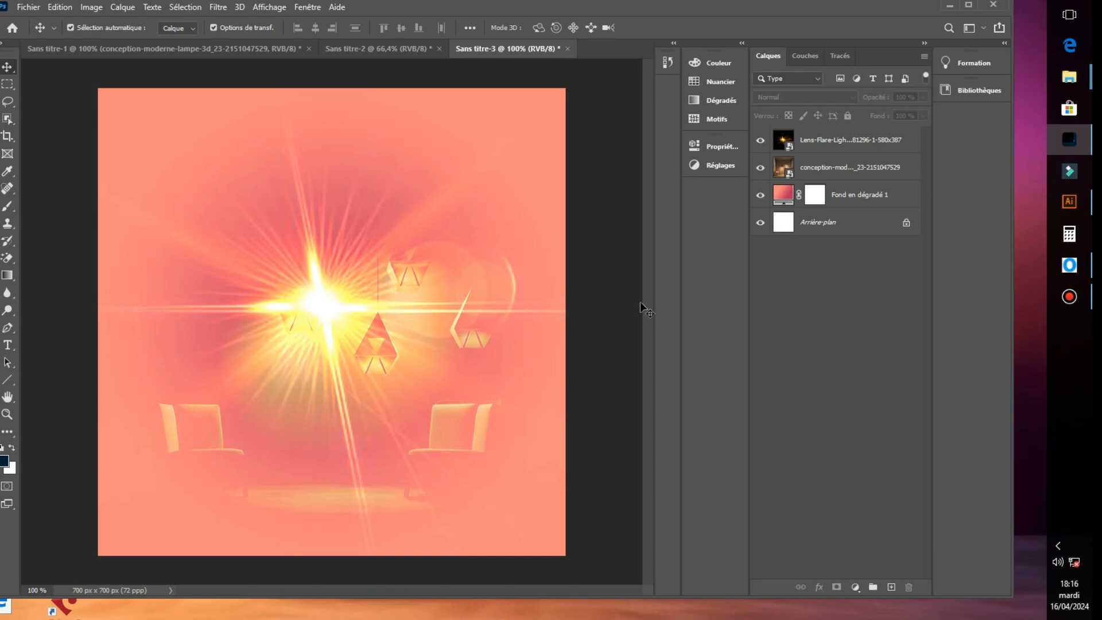
pyautogui.click(1084, 75)
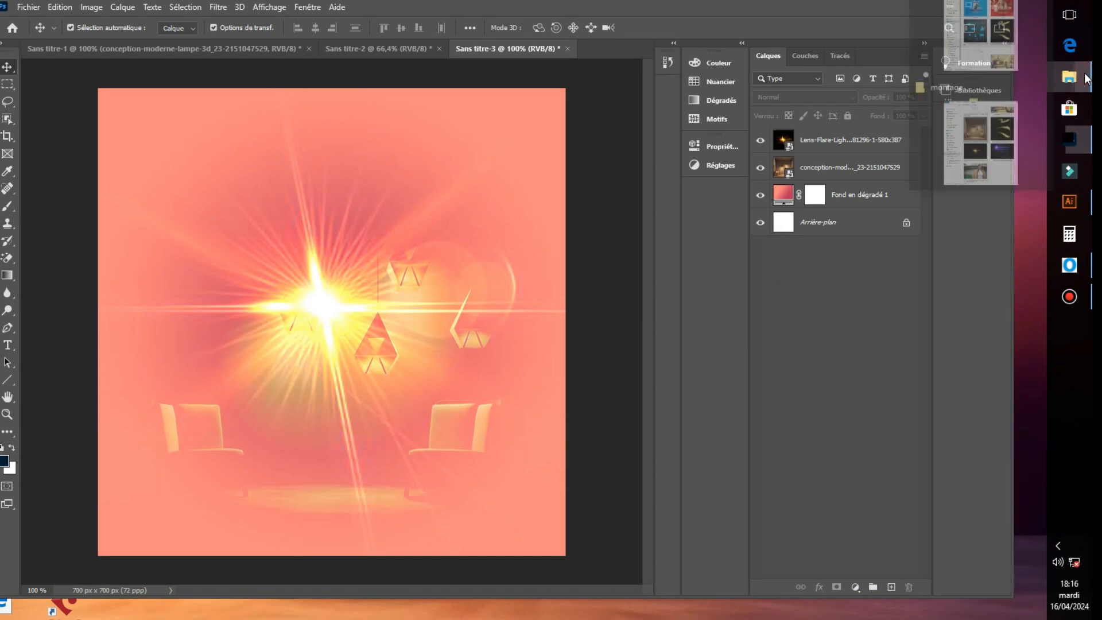
# Draw a large circular selection around the centre of the lens flare with the Elliptical Marquee tool
pyautogui.click(6, 92)
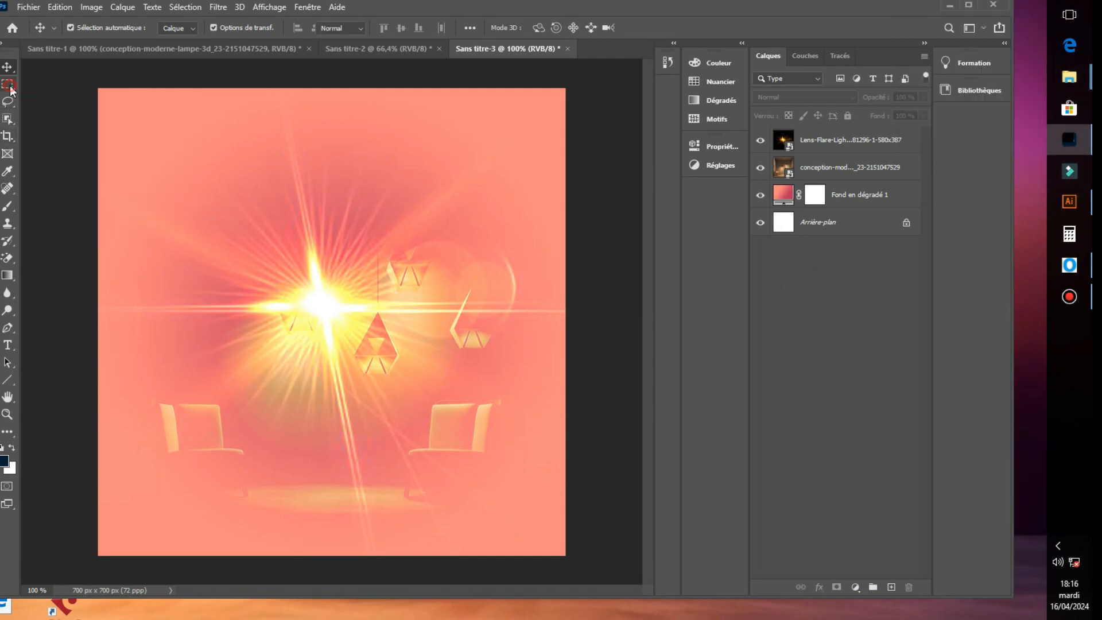
pyautogui.click(10, 89)
pyautogui.click(60, 95)
pyautogui.moveTo(333, 312); pyautogui.dragTo(328, 308)
pyautogui.moveTo(463, 535); pyautogui.dragTo(475, 565)
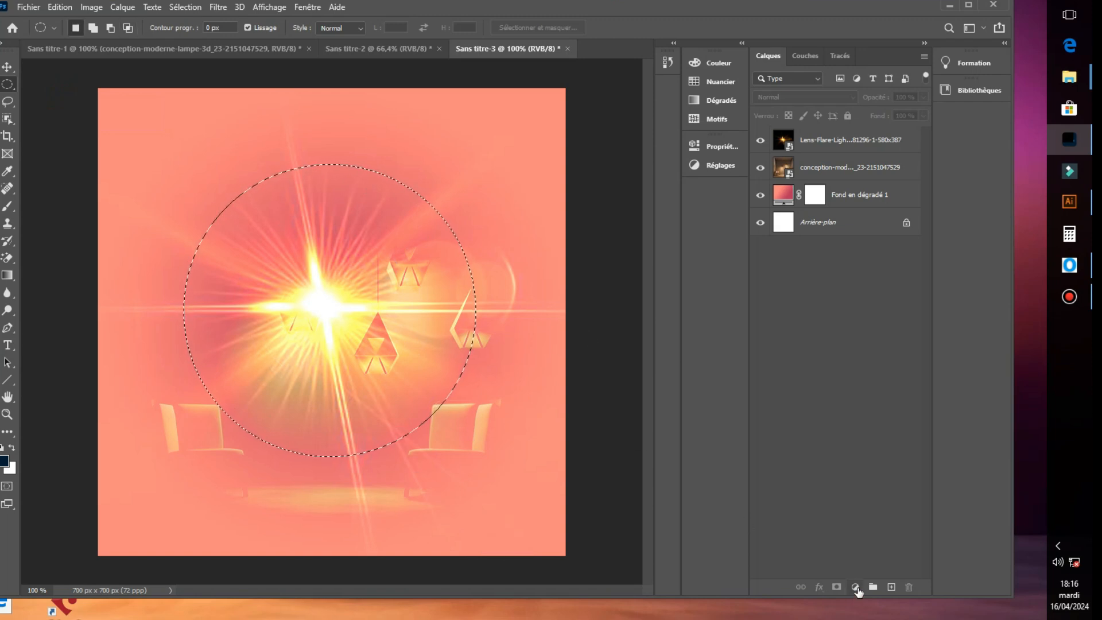
# Fill the circular selection with a solid color fill layer in dark blue 001e36
pyautogui.click(856, 586)
pyautogui.click(900, 352)
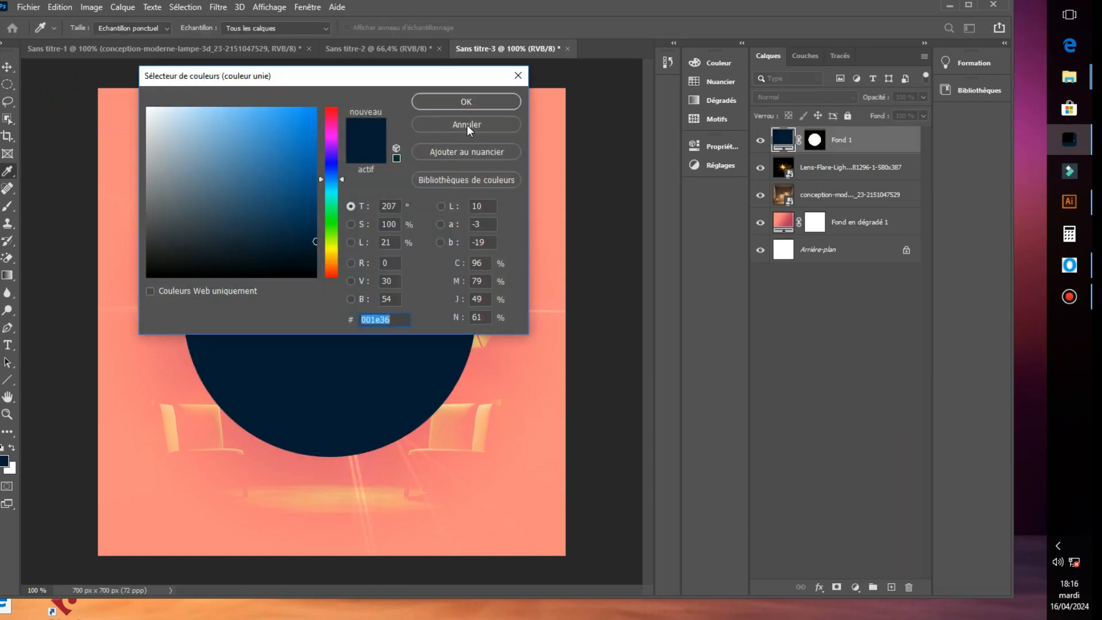
pyautogui.click(479, 98)
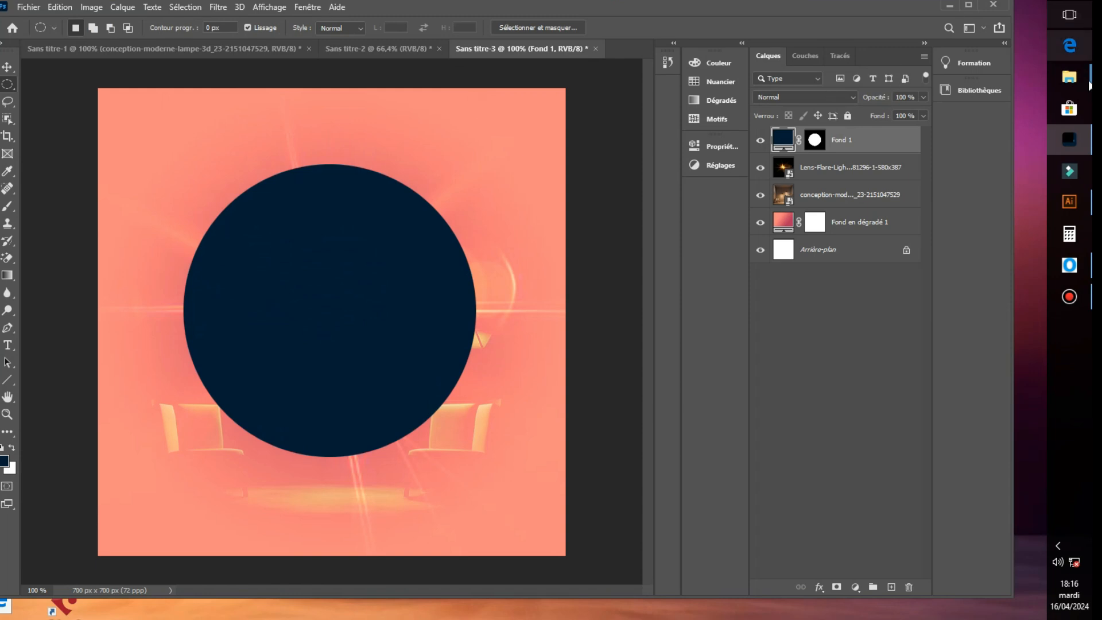
# Place the photo of the woman in the fur coat from the montage folder above the dark circle
pyautogui.moveTo(1069, 77)
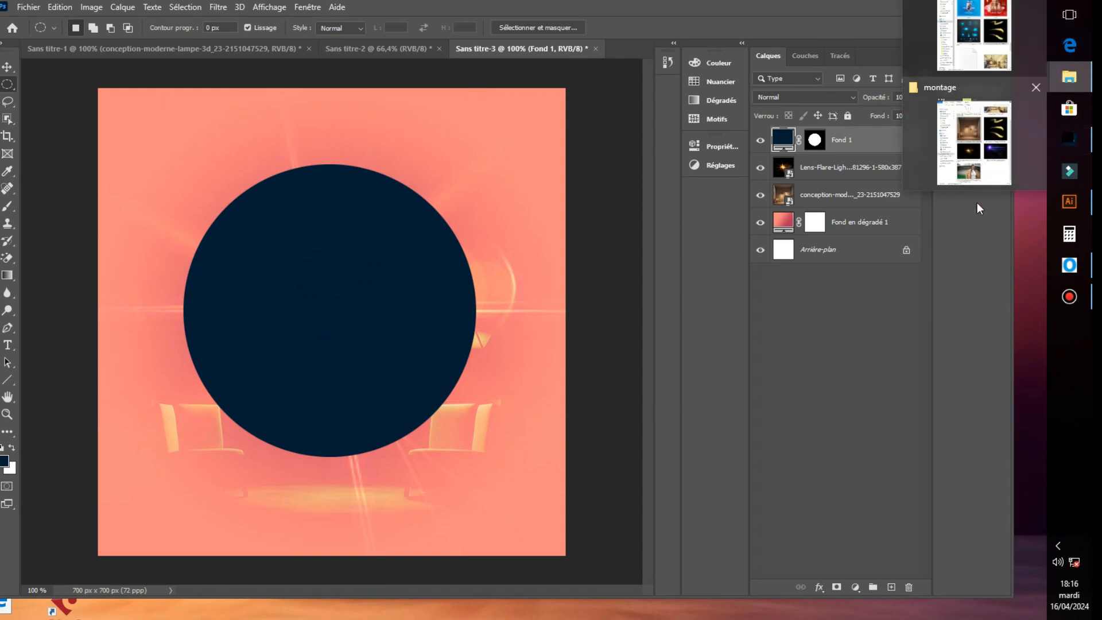
pyautogui.click(974, 144)
pyautogui.moveTo(328, 487); pyautogui.dragTo(75, 324)
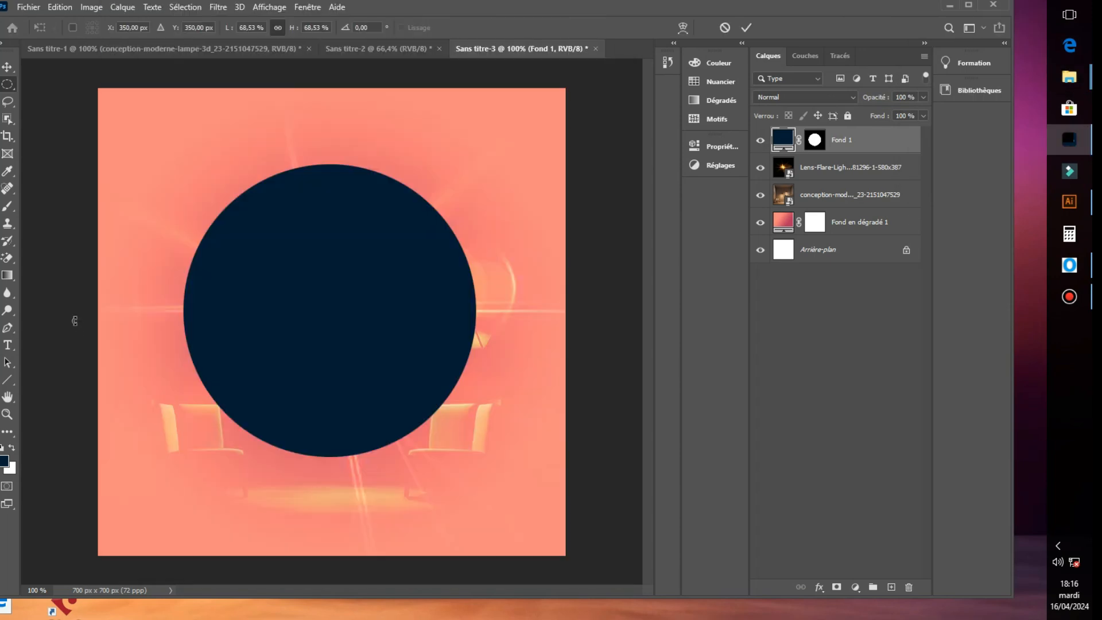
pyautogui.click(748, 28)
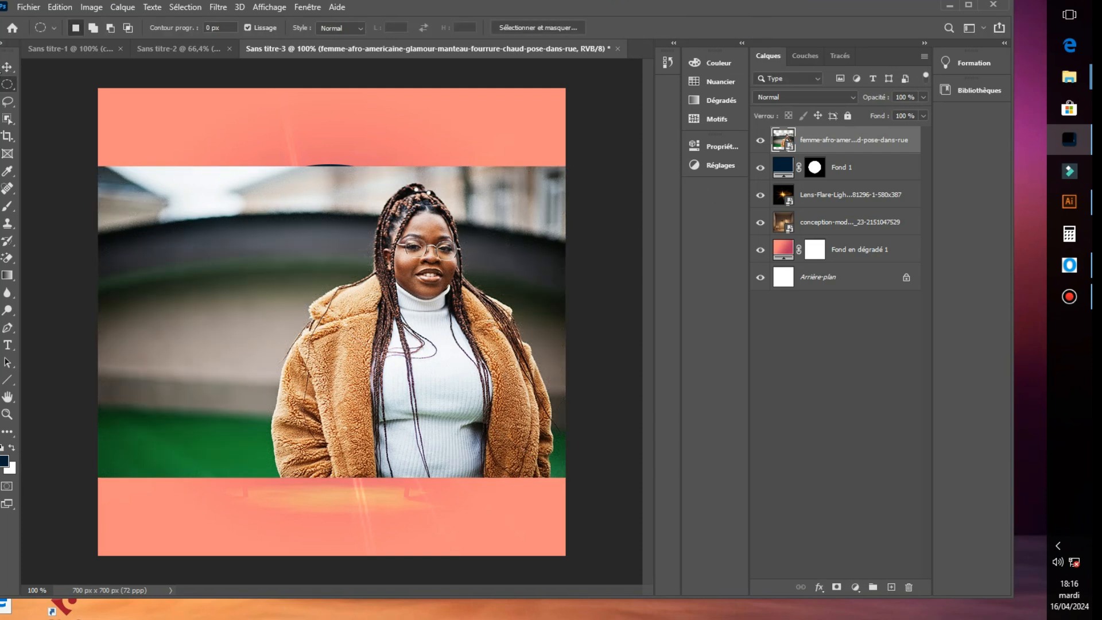
# Isolate the woman onto her own layer with Select Subject and delete the original photo layer
pyautogui.press('v')
pyautogui.moveTo(447, 333)
pyautogui.mouseDown()
pyautogui.moveTo(416, 321)
pyautogui.moveTo(450, 329)
pyautogui.mouseUp()
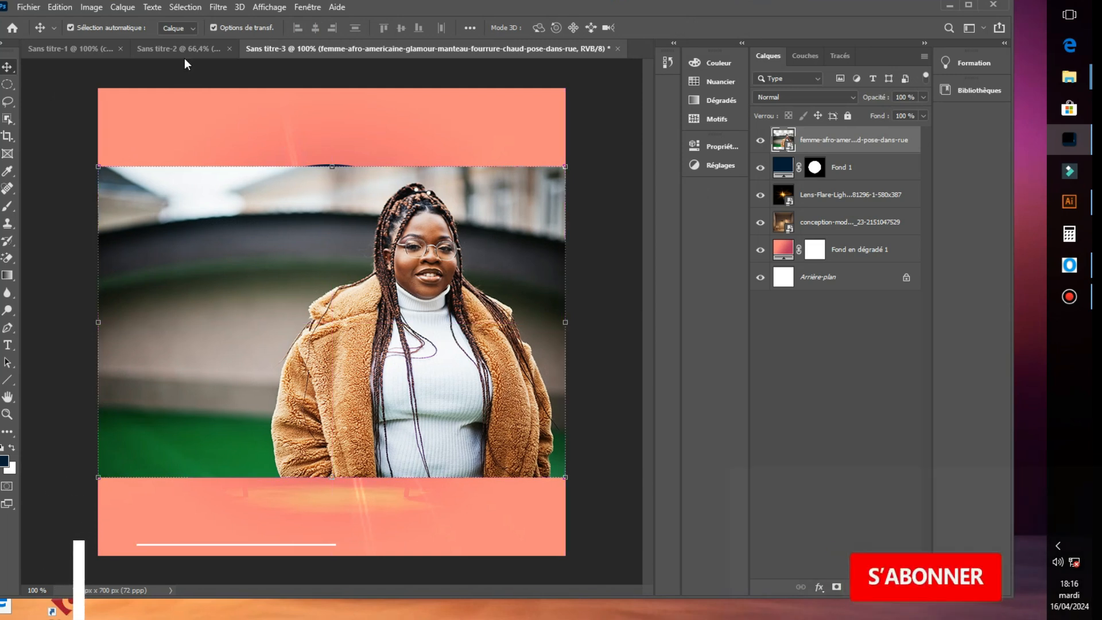
pyautogui.click(194, 11)
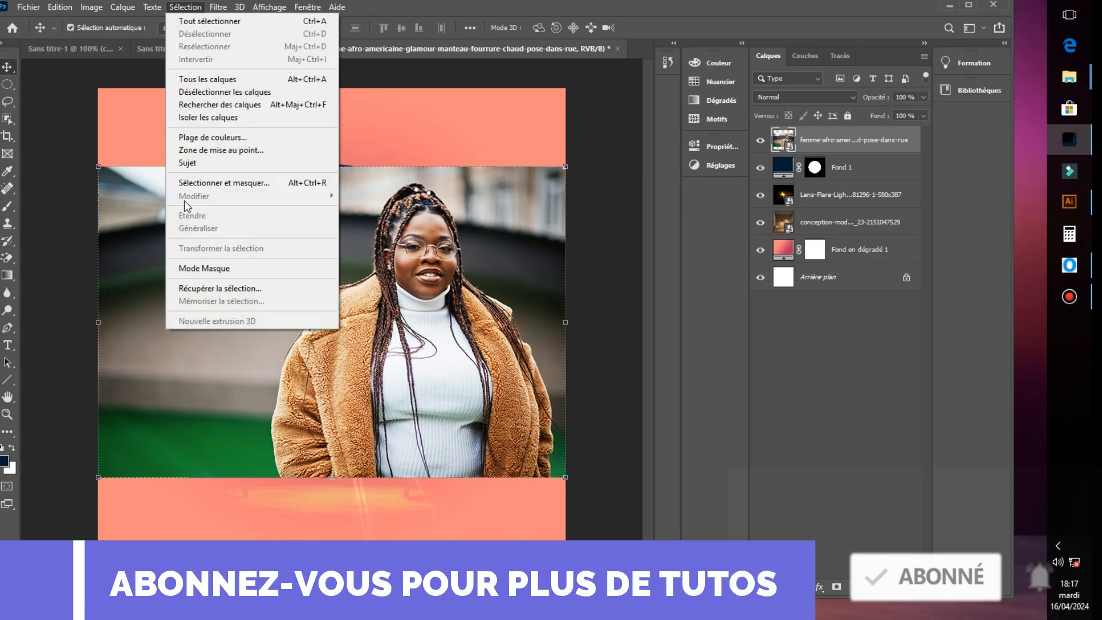
pyautogui.click(204, 163)
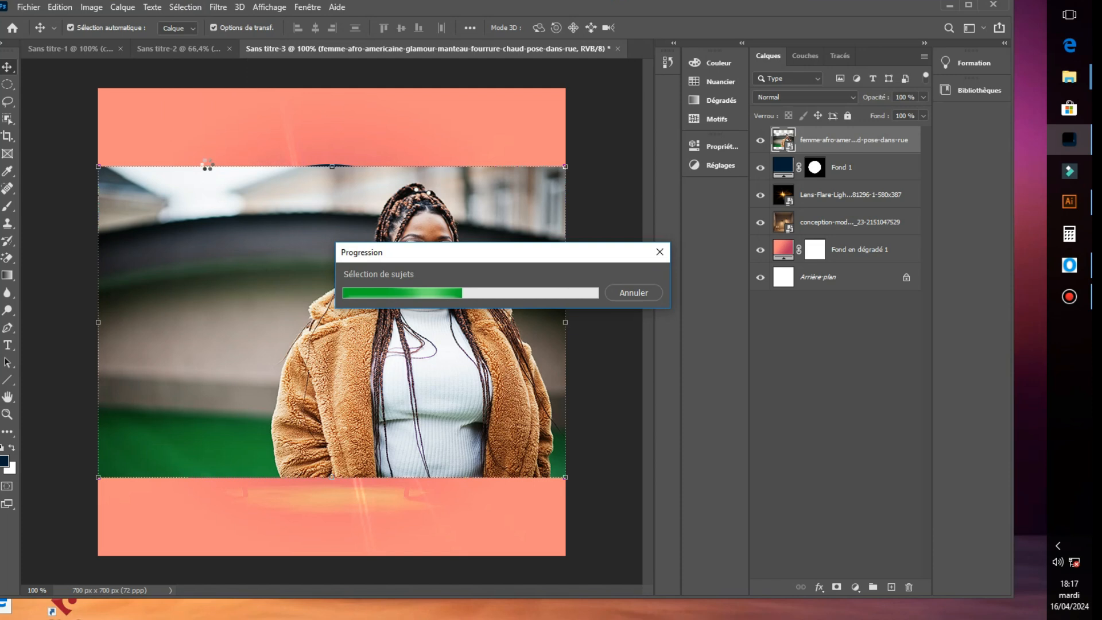
pyautogui.click(70, 28)
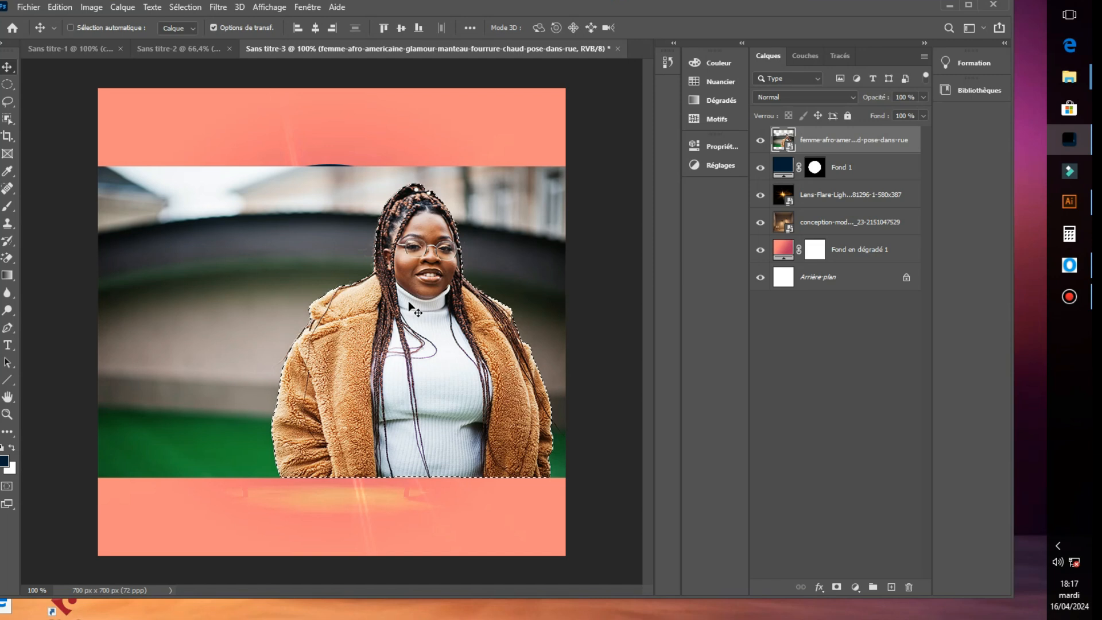
pyautogui.hotkey('ctrl', 'j')
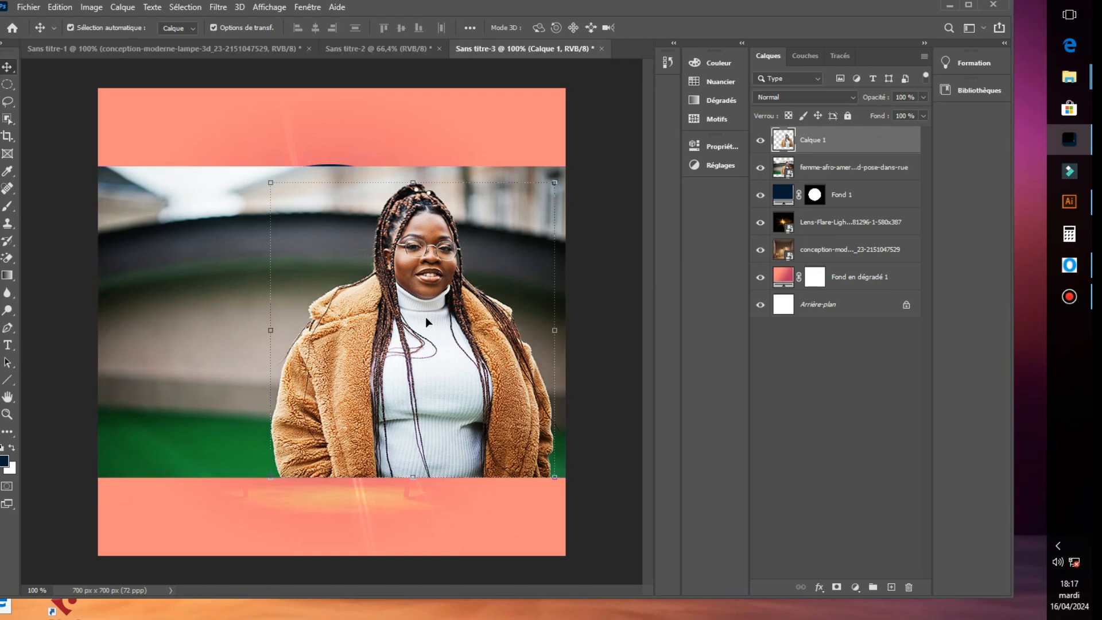
pyautogui.moveTo(853, 169); pyautogui.dragTo(909, 588)
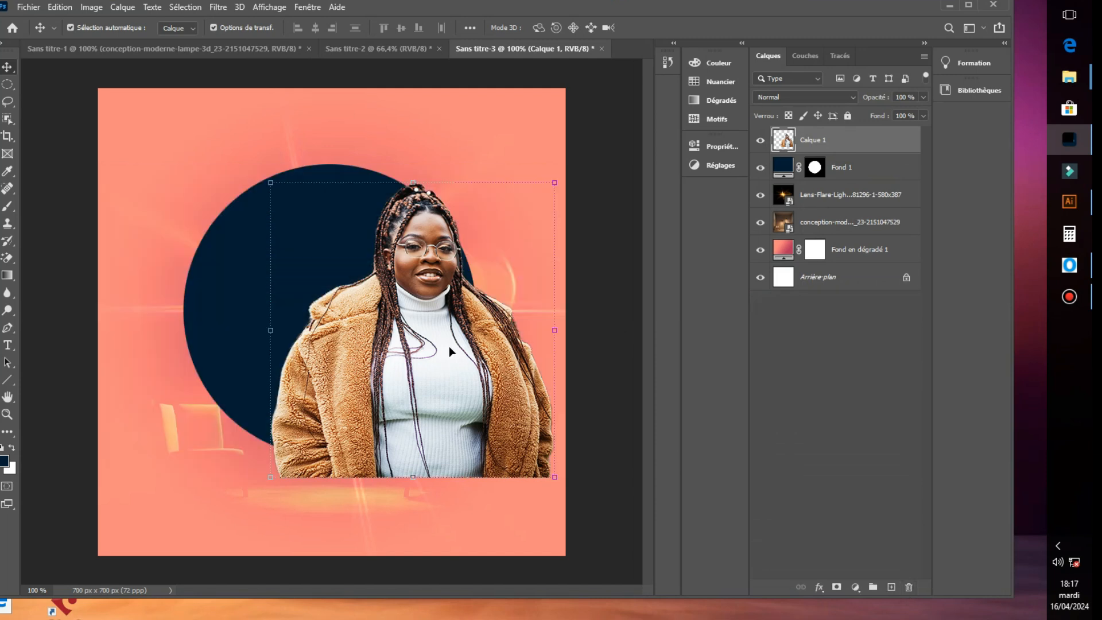
pyautogui.rightClick(855, 147)
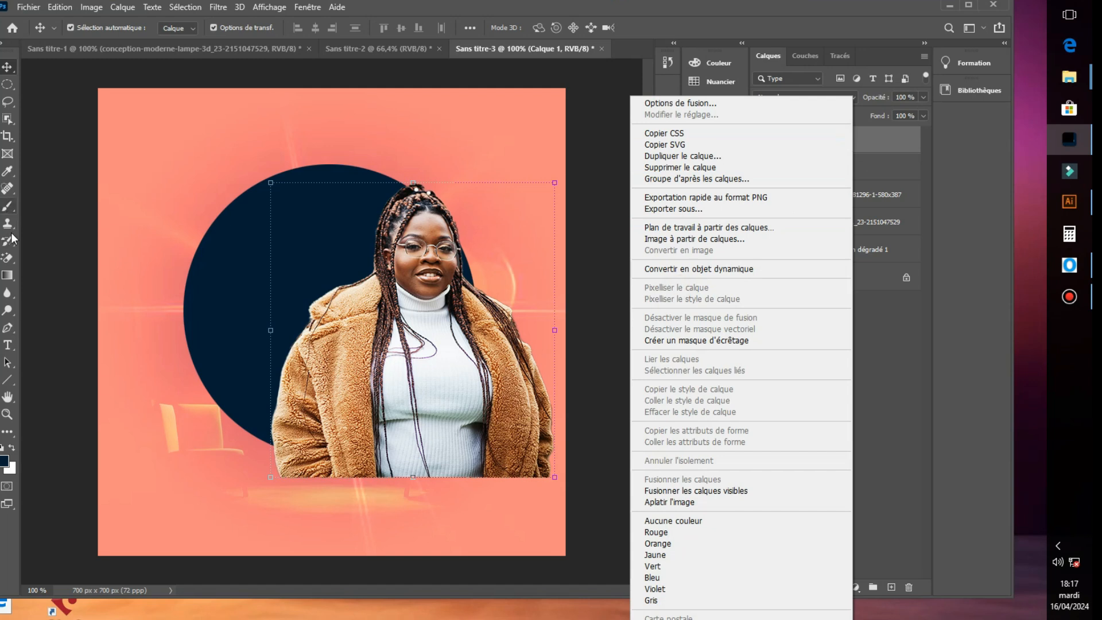
pyautogui.click(12, 261)
pyautogui.click(11, 260)
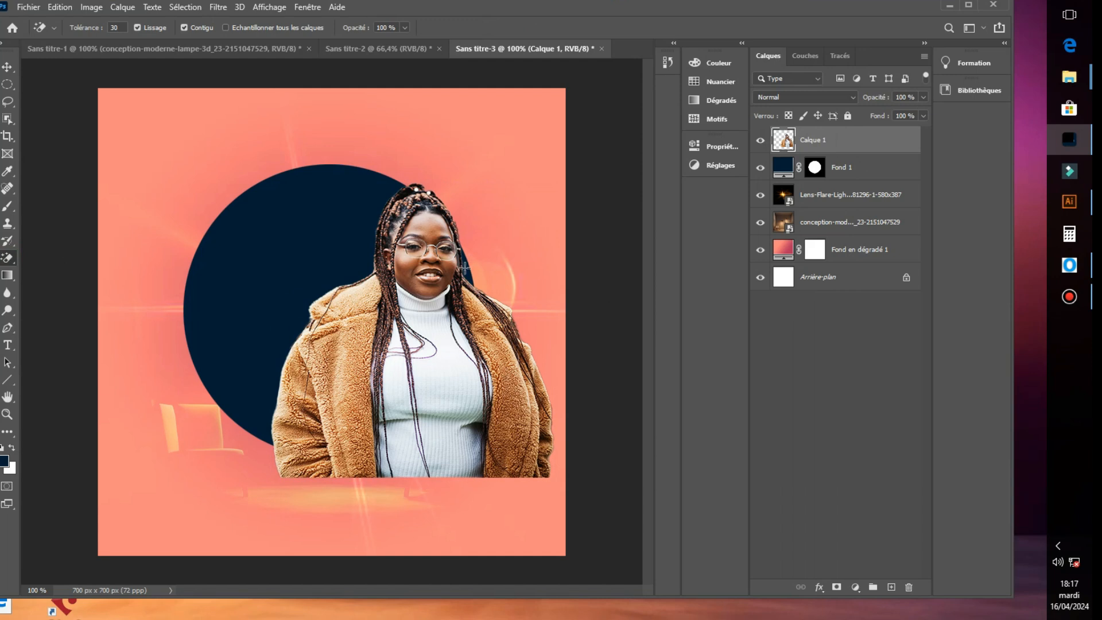
# Move the cut-out woman so that she is centred over the dark blue circle
pyautogui.press('v')
pyautogui.moveTo(439, 398); pyautogui.dragTo(356, 374)
# Scale the dark blue circle on layer Fond 1 proportionally to 83.56 %, keeping its lower edge level with the bottom of the woman's coat
pyautogui.click(839, 169)
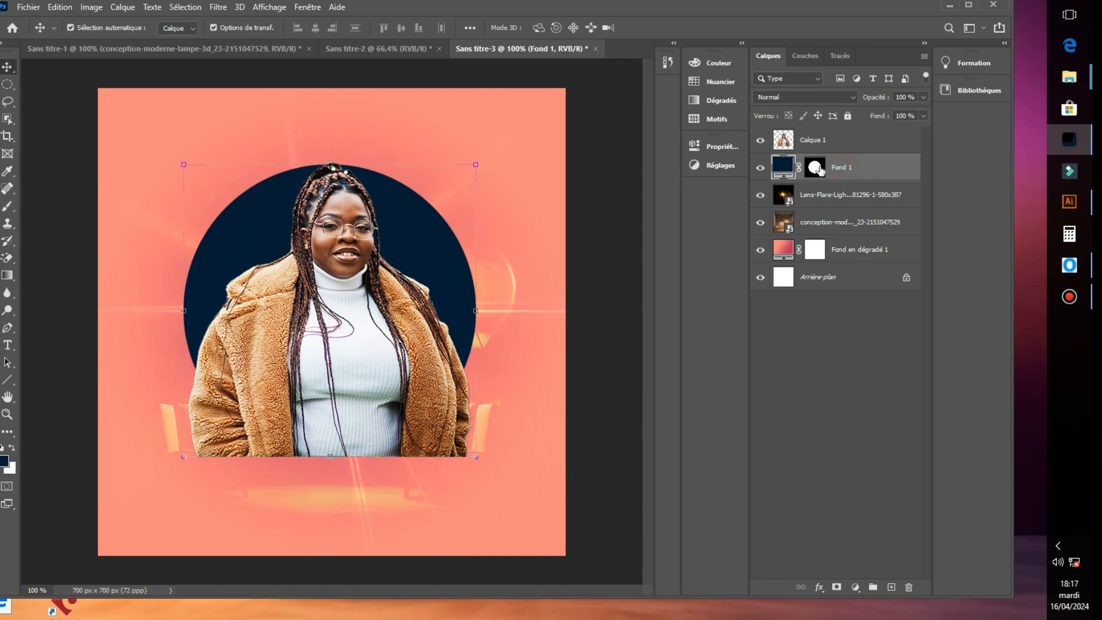
pyautogui.moveTo(327, 168); pyautogui.dragTo(330, 190)
pyautogui.moveTo(400, 241)
pyautogui.mouseDown()
pyautogui.moveTo(396, 266)
pyautogui.moveTo(395, 256)
pyautogui.mouseUp()
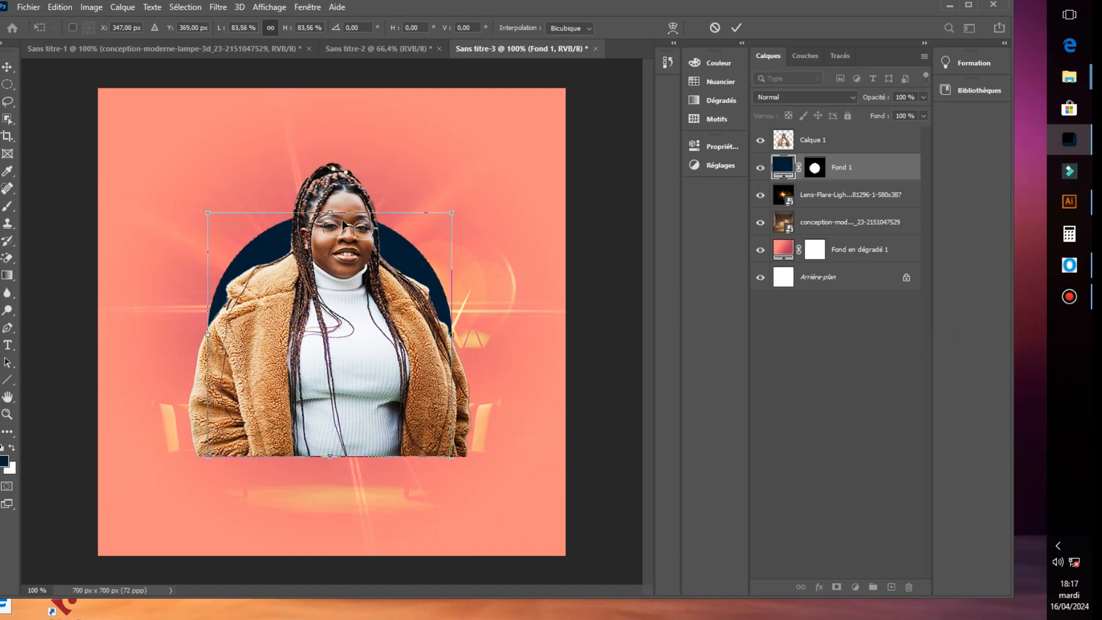
pyautogui.click(735, 27)
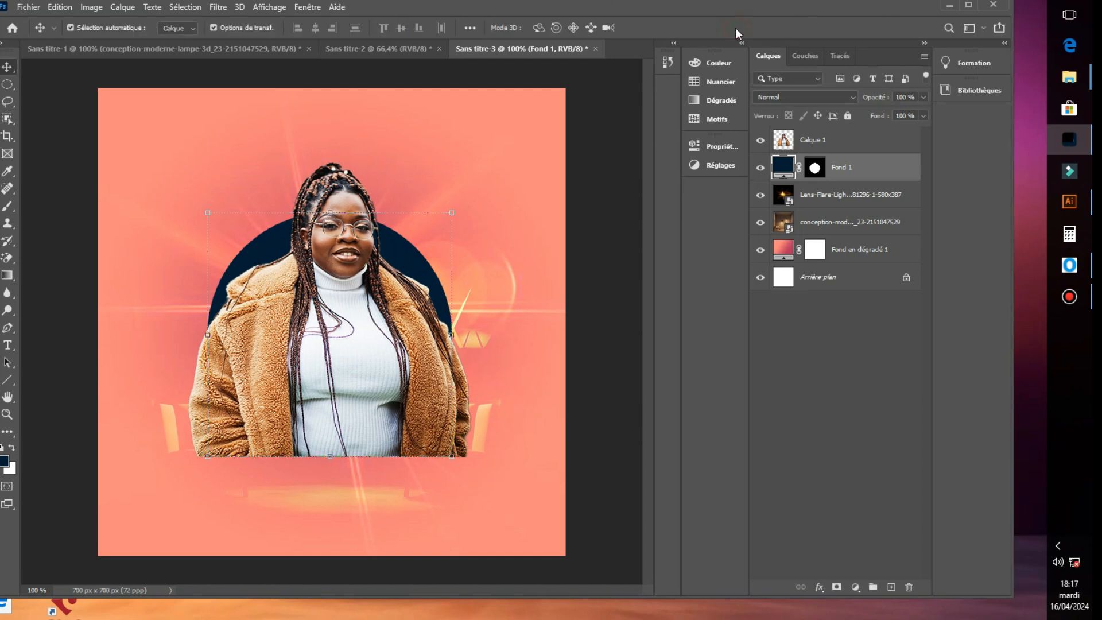
pyautogui.click(851, 404)
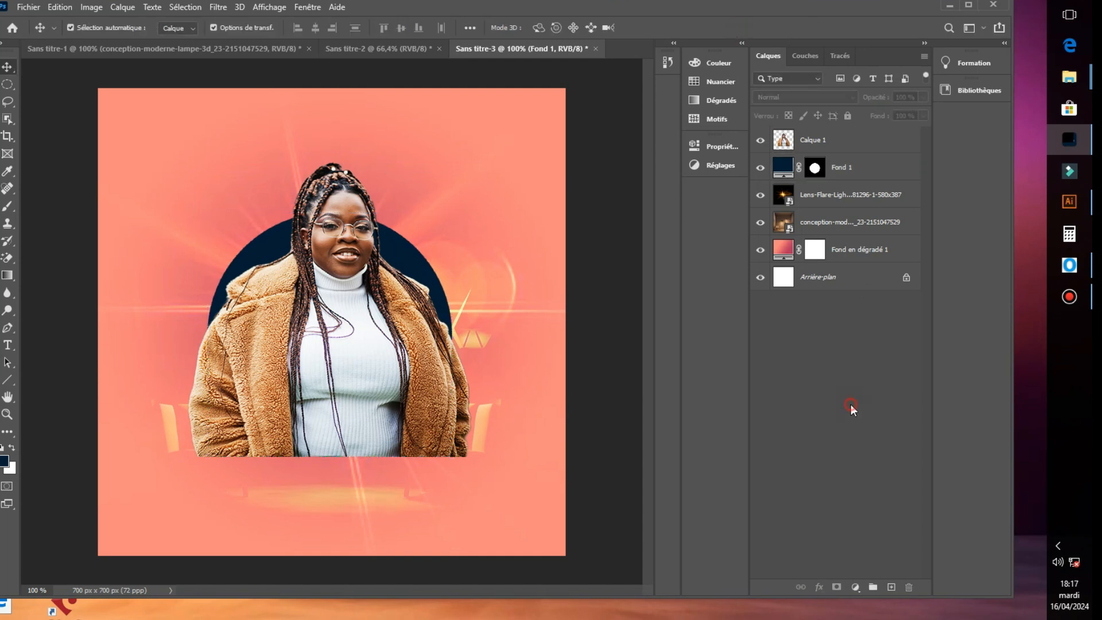
# Try to load the dark circle's outline as a selection from the Fond 1 fill thumbnail
pyautogui.click(822, 142)
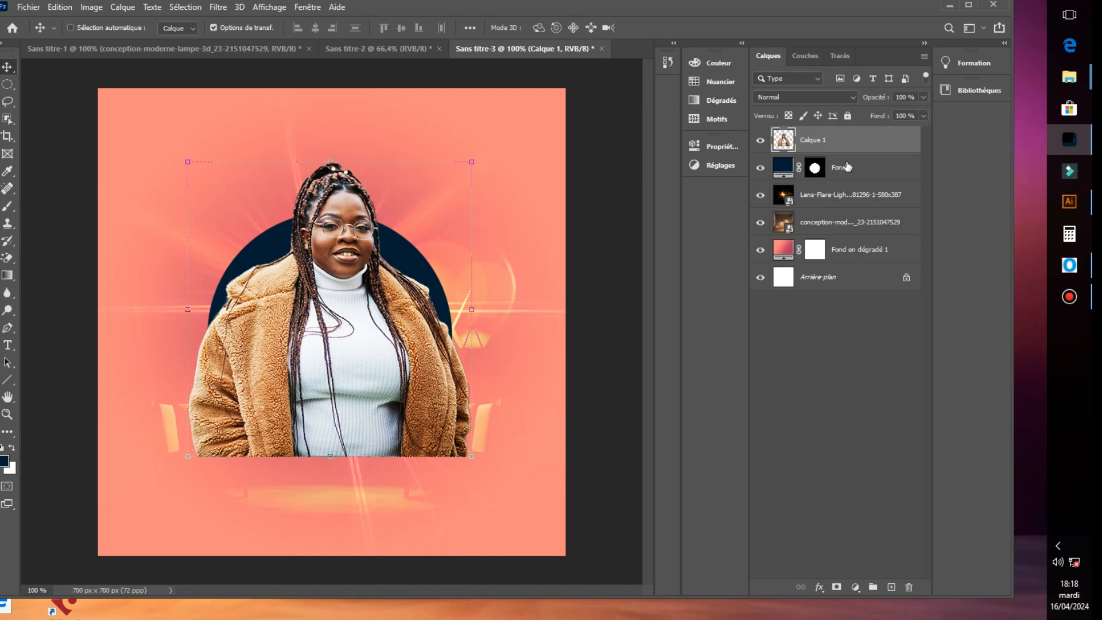
pyautogui.keyDown('ctrl'); pyautogui.click(781, 173); pyautogui.keyUp('ctrl')
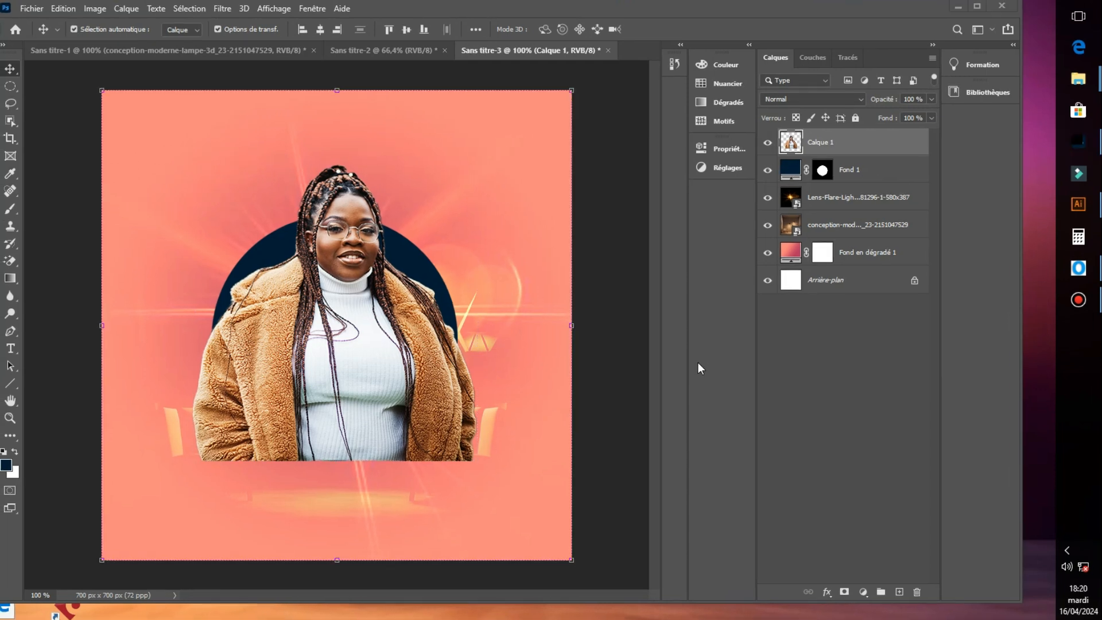
pyautogui.click(841, 171)
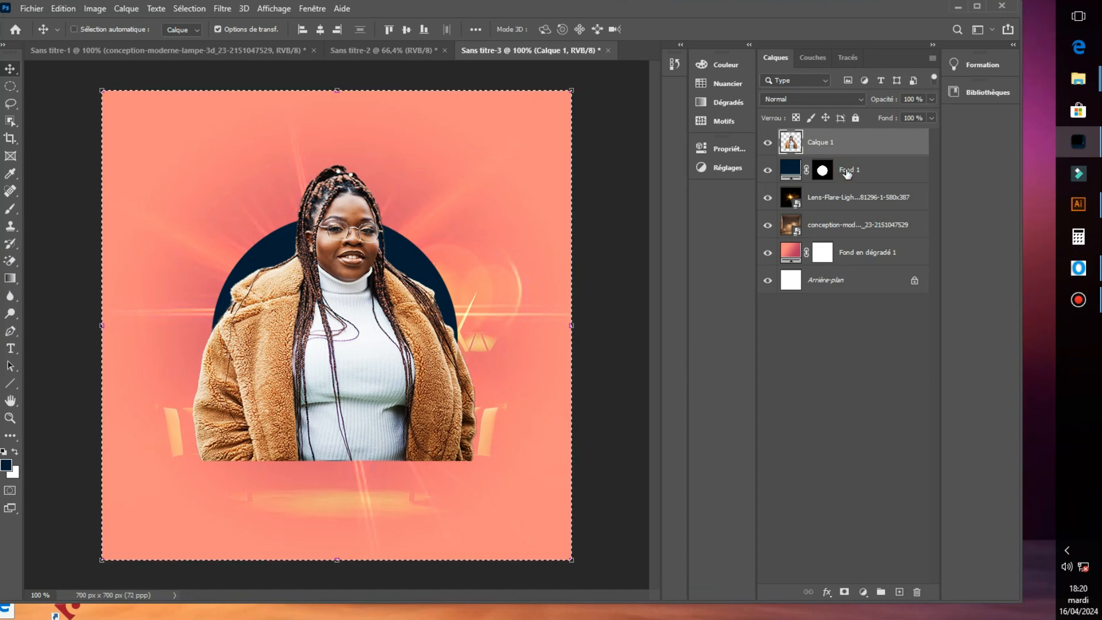
# Convert the dark circle layer Fond 1 into a smart object
pyautogui.click(839, 175)
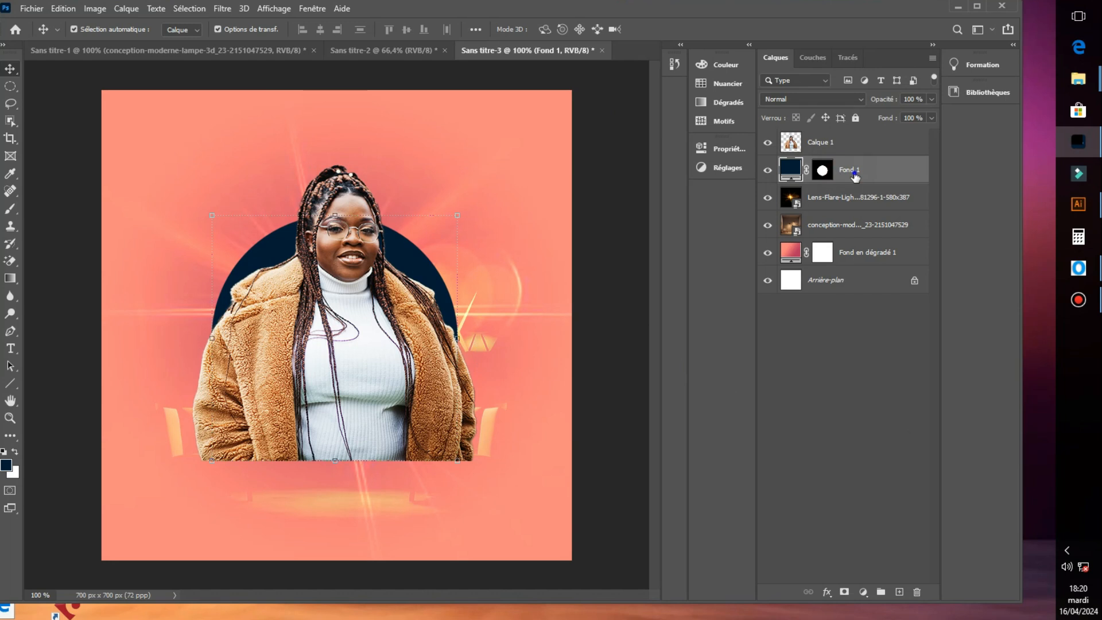
pyautogui.rightClick(853, 172)
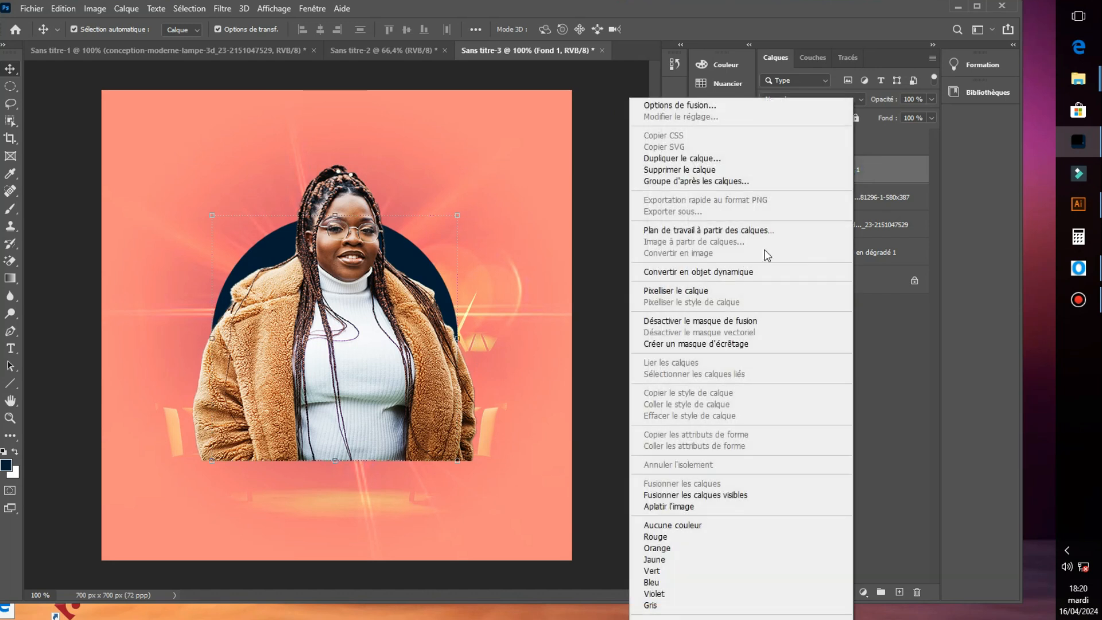
pyautogui.click(730, 271)
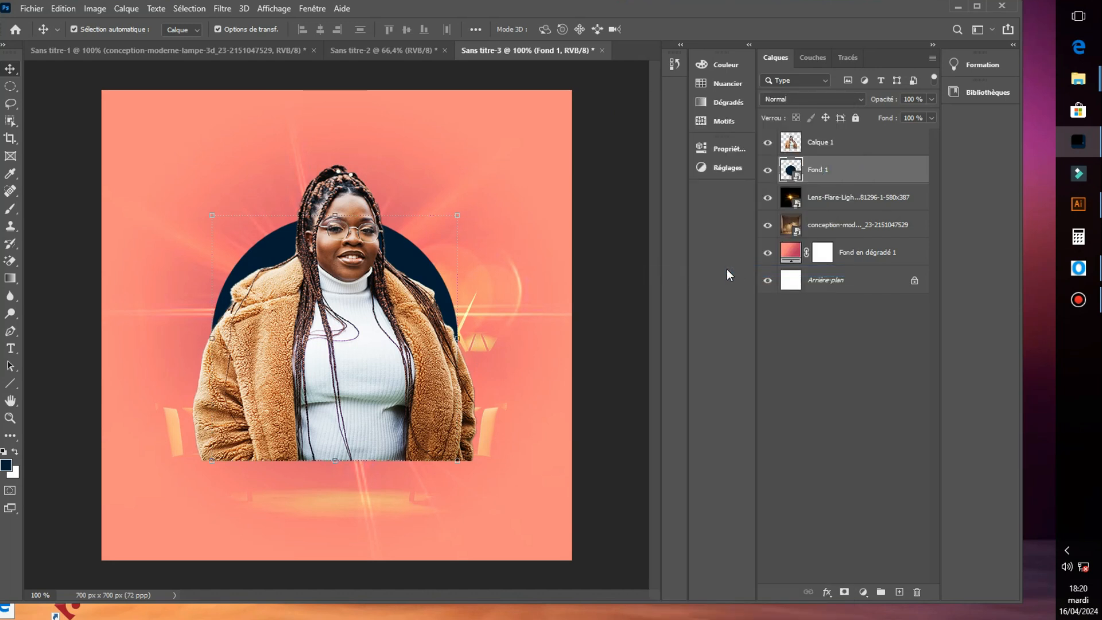
# Load the dark circle's outline as a selection and apply it as a layer mask on the woman's layer, Calque 1
pyautogui.click(829, 143)
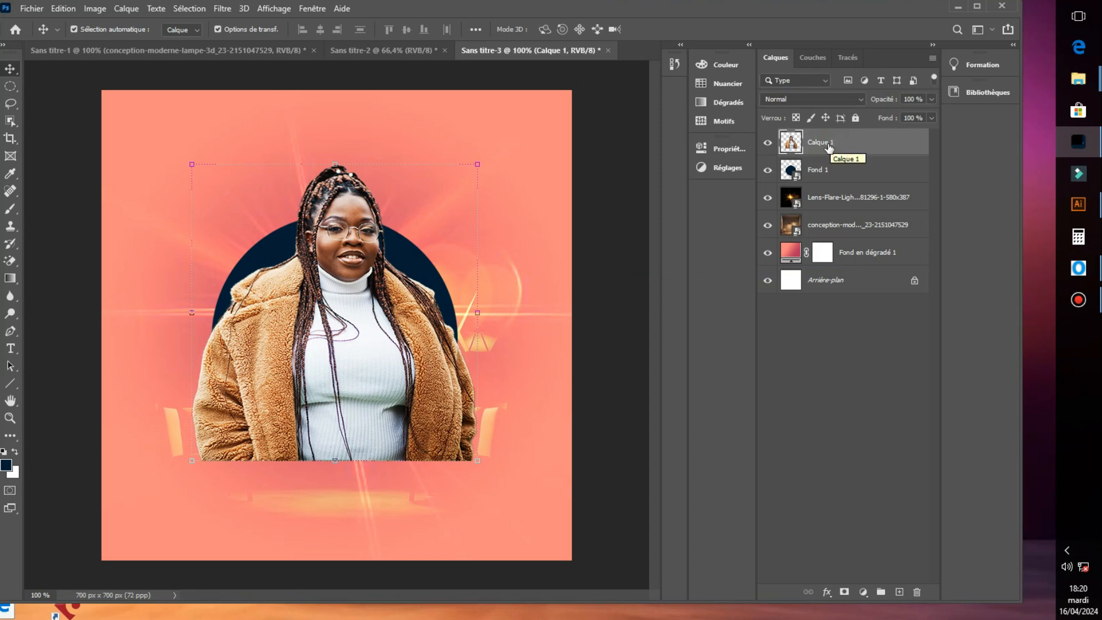
pyautogui.keyDown('ctrl'); pyautogui.click(790, 172); pyautogui.keyUp('ctrl')
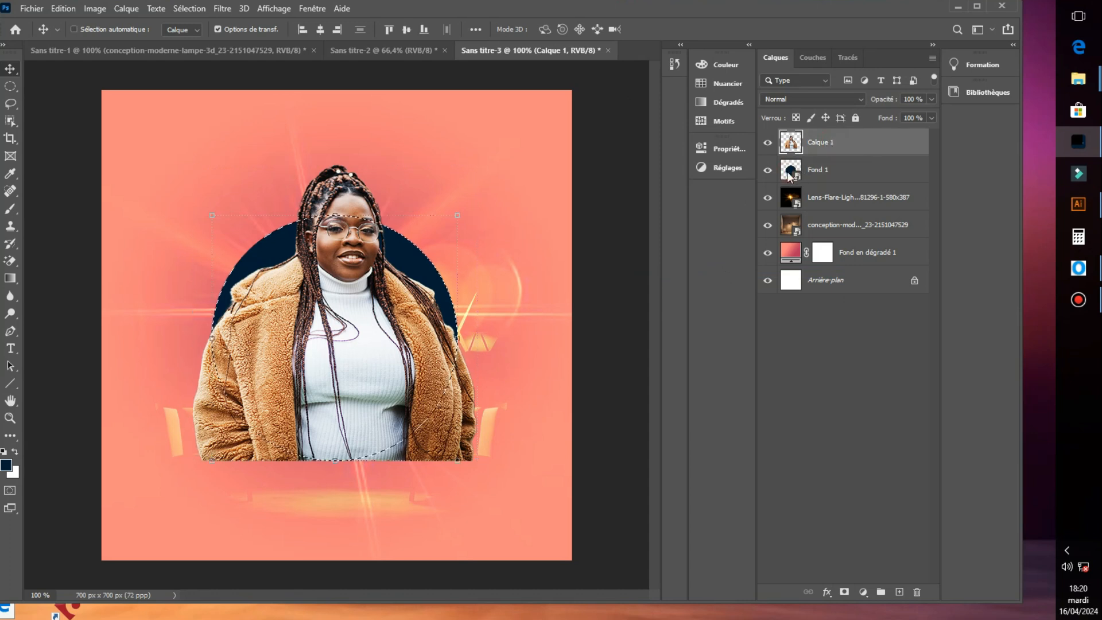
pyautogui.click(844, 591)
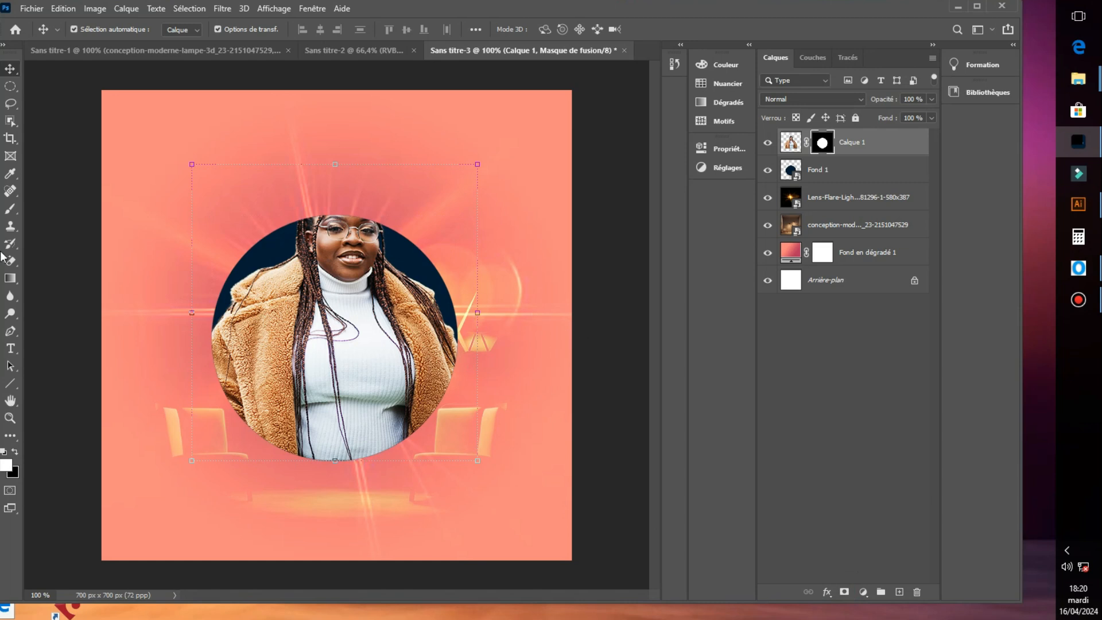
# Paint white on the Calque 1 mask with the Brush to reveal the woman's hair and head above the circle
pyautogui.click(11, 209)
pyautogui.moveTo(363, 185)
pyautogui.mouseDown()
pyautogui.moveTo(353, 207)
pyautogui.moveTo(407, 149)
pyautogui.moveTo(358, 172)
pyautogui.moveTo(310, 243)
pyautogui.moveTo(363, 161)
pyautogui.moveTo(313, 189)
pyautogui.moveTo(301, 232)
pyautogui.moveTo(308, 179)
pyautogui.mouseUp()
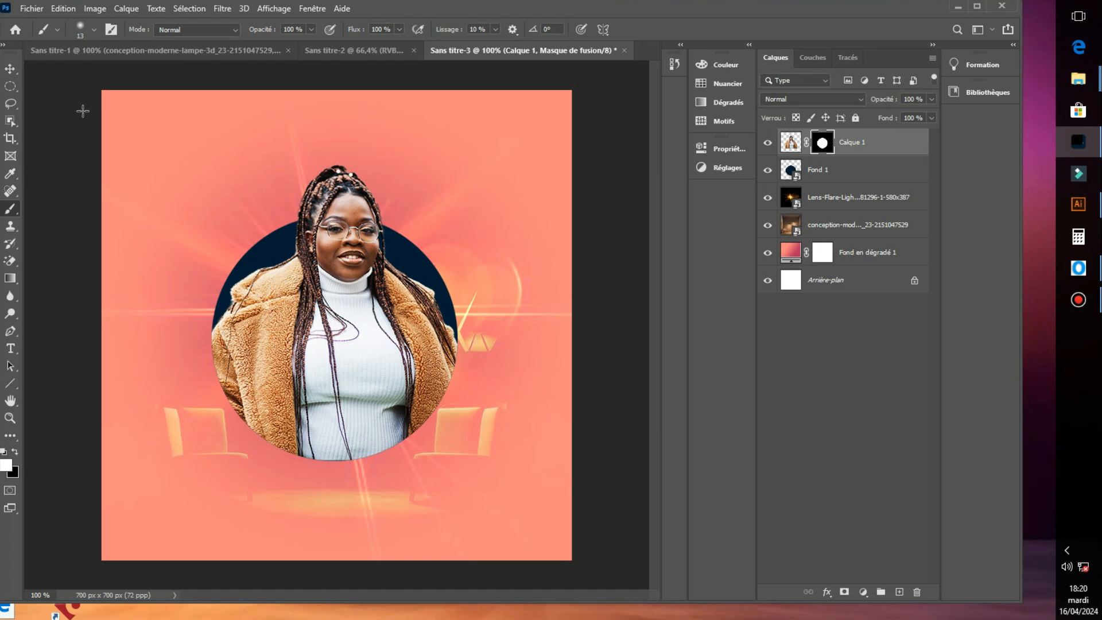
pyautogui.click(11, 72)
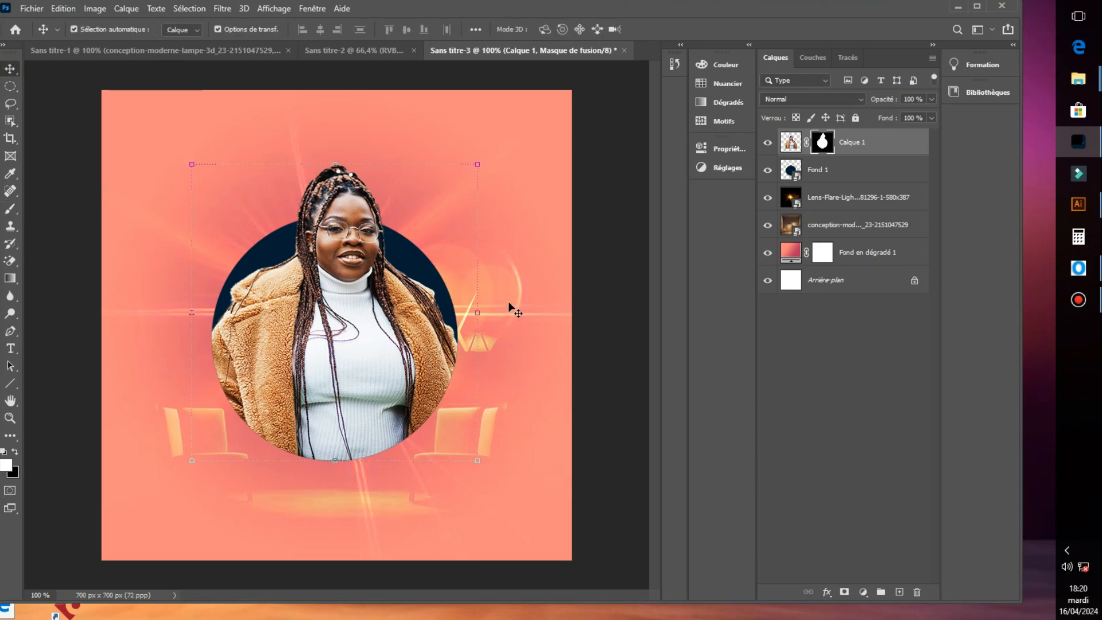
# Add a Contour effect to the Fond 1 circle, filled with the pink-to-purple gradient preset
pyautogui.click(860, 174)
pyautogui.click(827, 591)
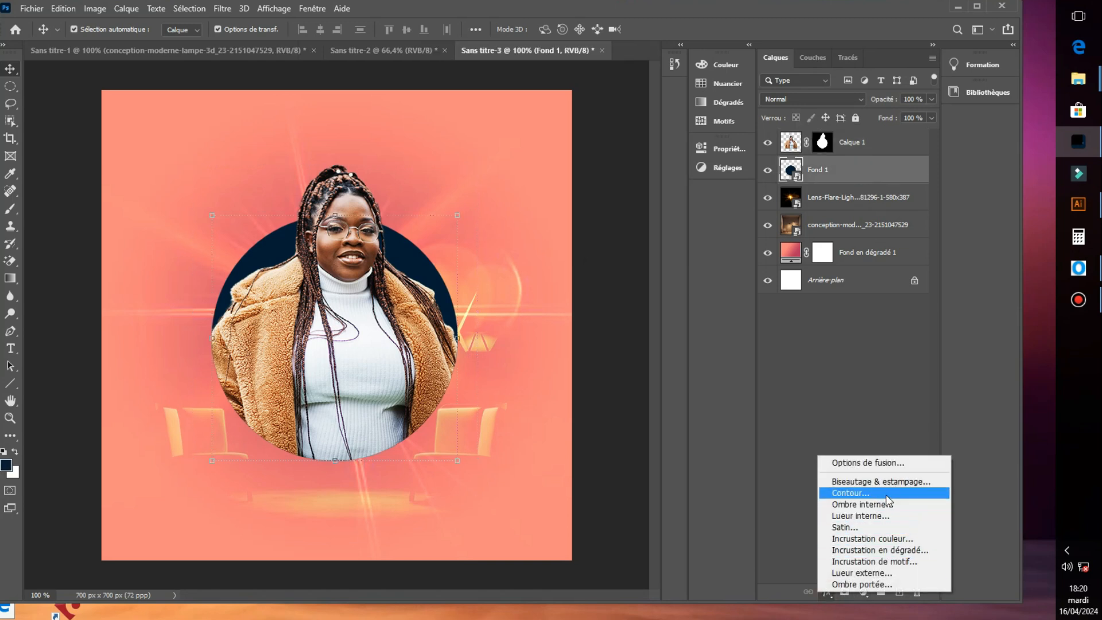
pyautogui.click(850, 492)
pyautogui.moveTo(536, 140); pyautogui.dragTo(765, 36)
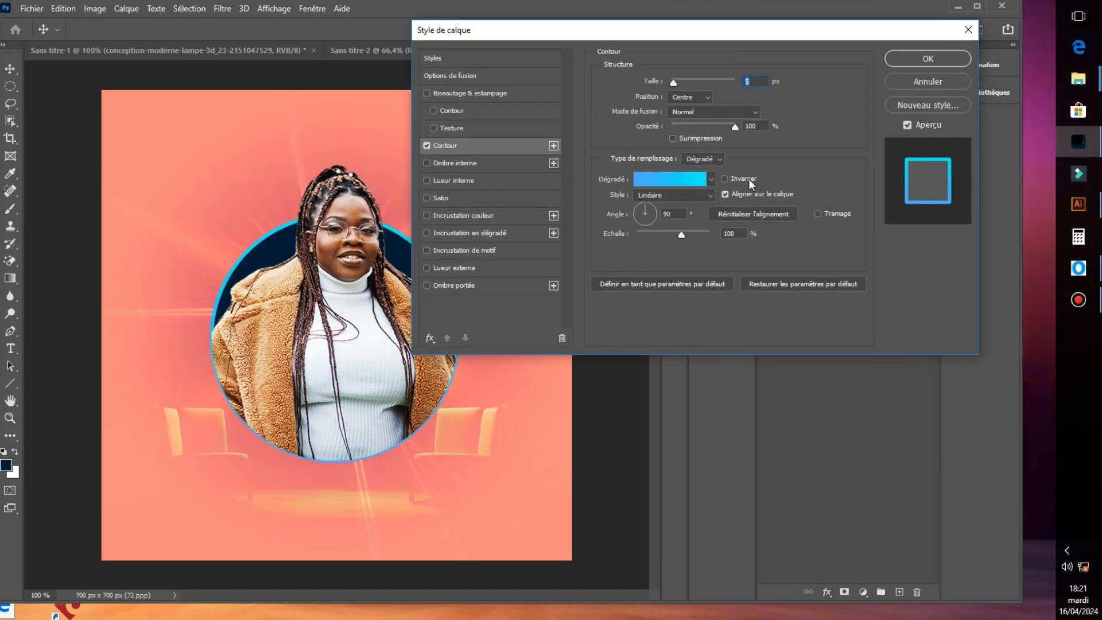
pyautogui.click(711, 179)
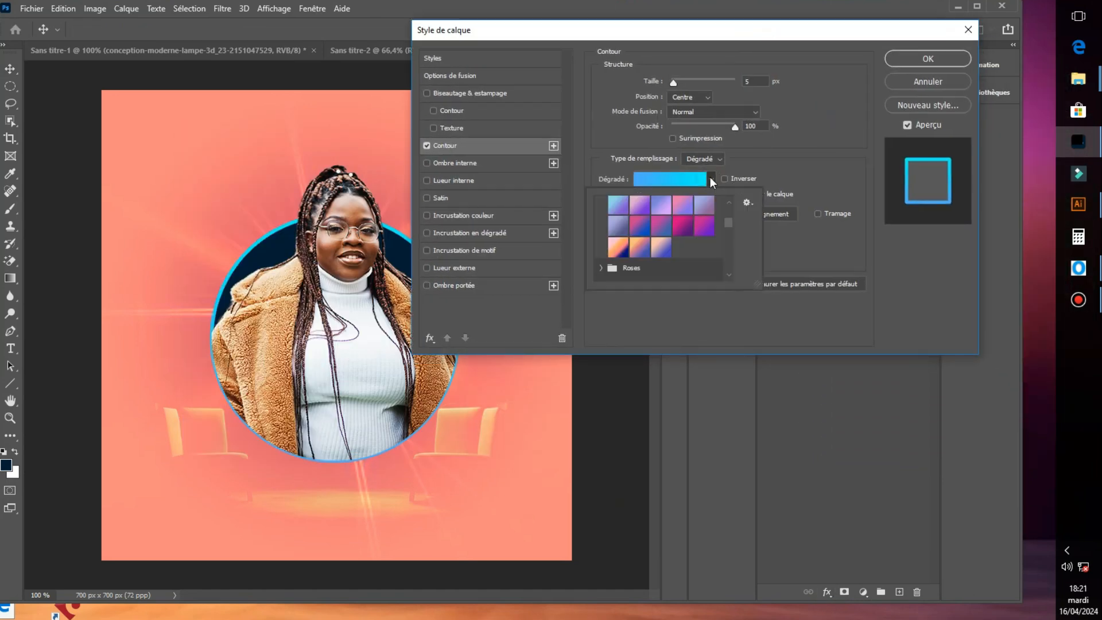
pyautogui.click(687, 220)
pyautogui.click(699, 226)
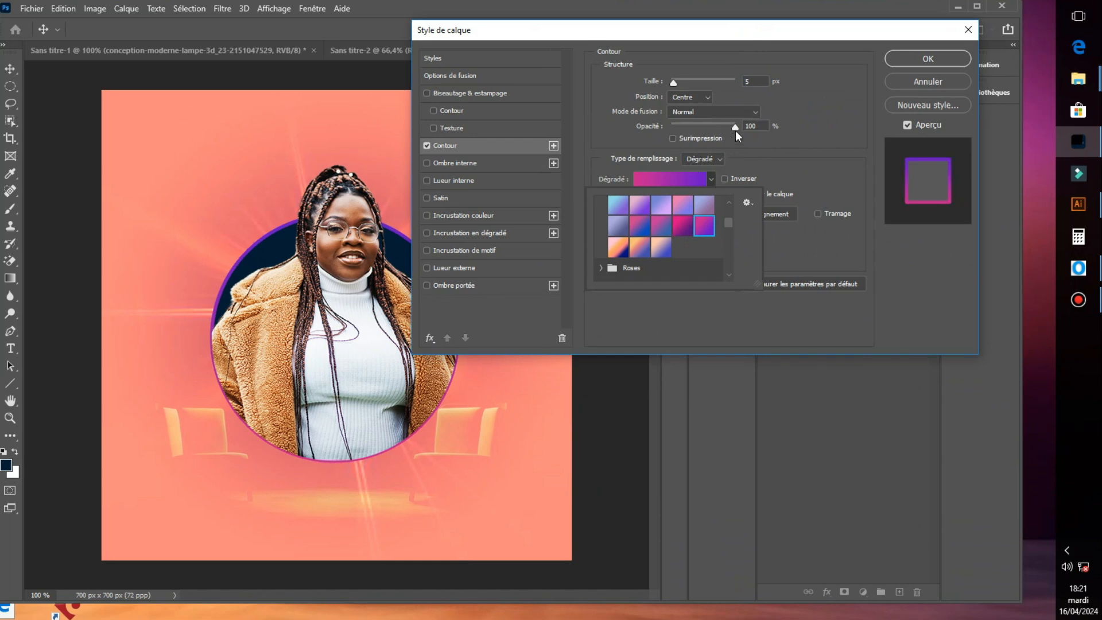
pyautogui.click(742, 156)
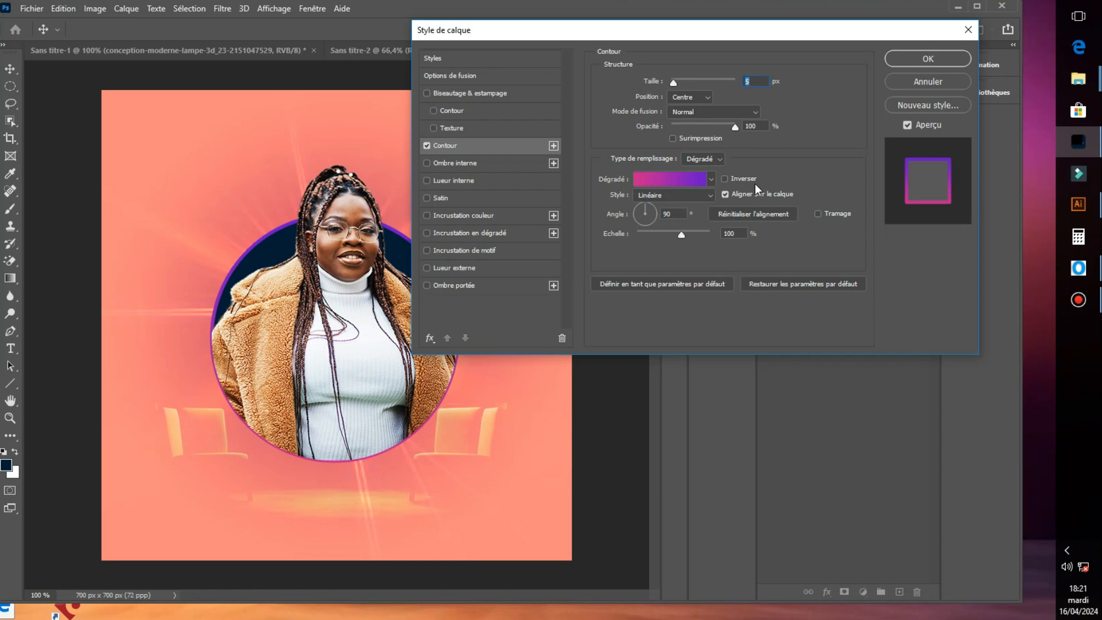
# Try a solid Couleur fill for the circle's outline and switch back to Dégradé
pyautogui.click(719, 157)
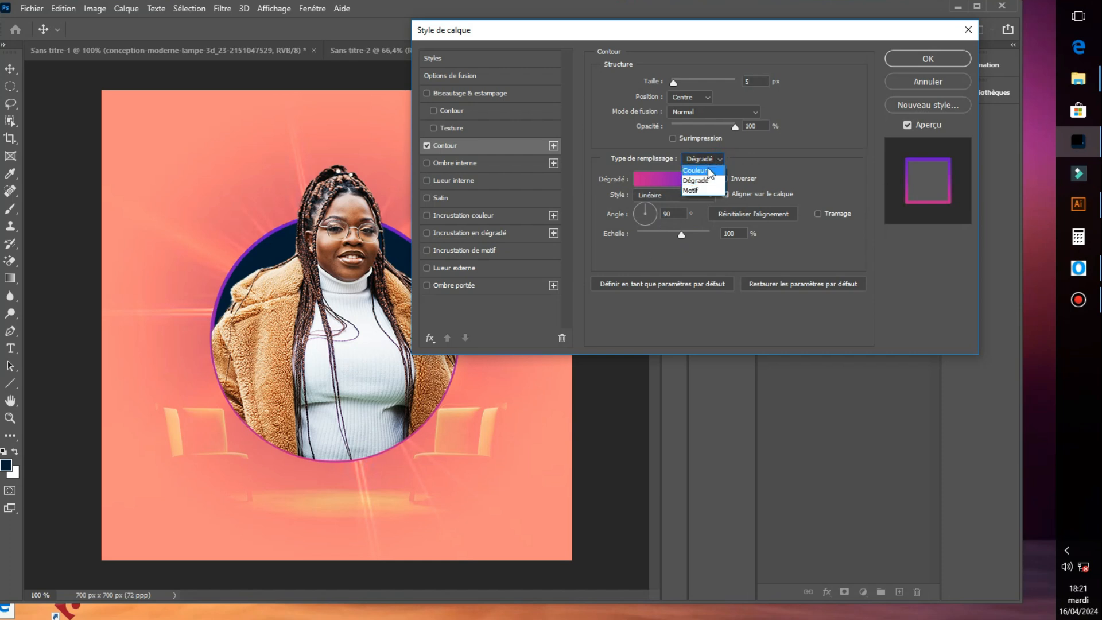
pyautogui.click(707, 170)
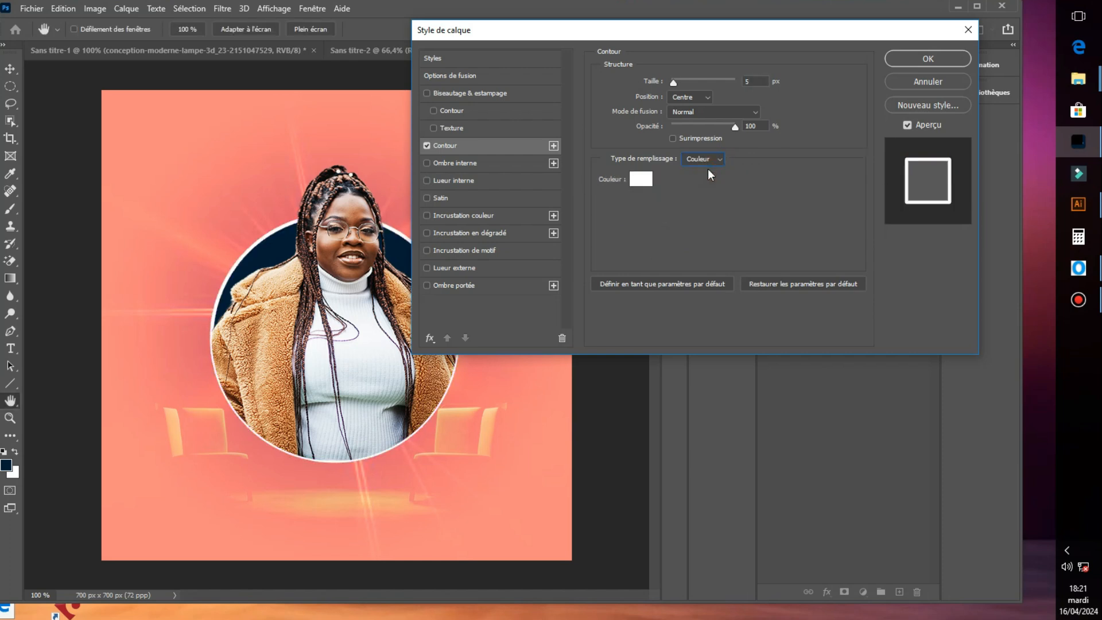
pyautogui.click(720, 157)
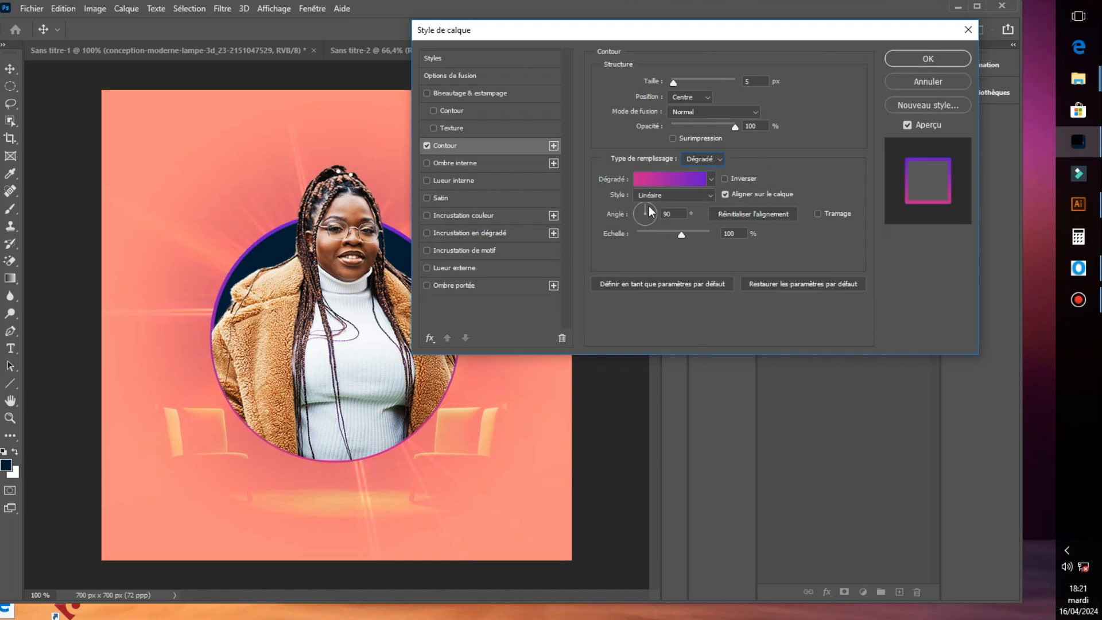
# Set the outline's gradient angle to -123° and its size to 4 px, and apply the layer style
pyautogui.moveTo(649, 210); pyautogui.dragTo(652, 216)
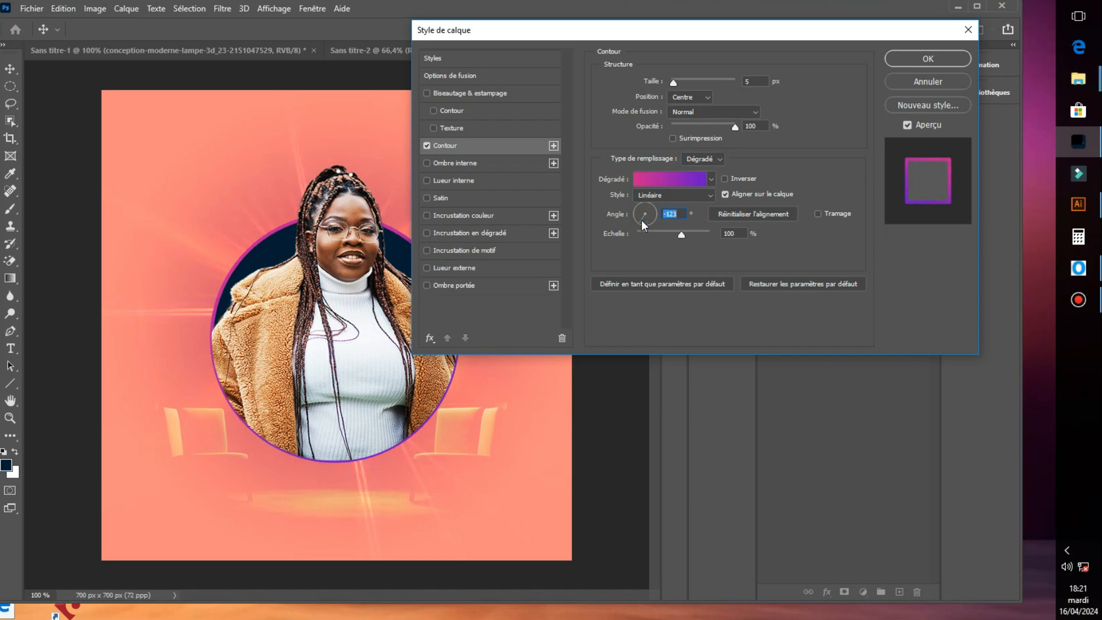
pyautogui.moveTo(676, 85); pyautogui.dragTo(673, 83)
pyautogui.click(673, 84)
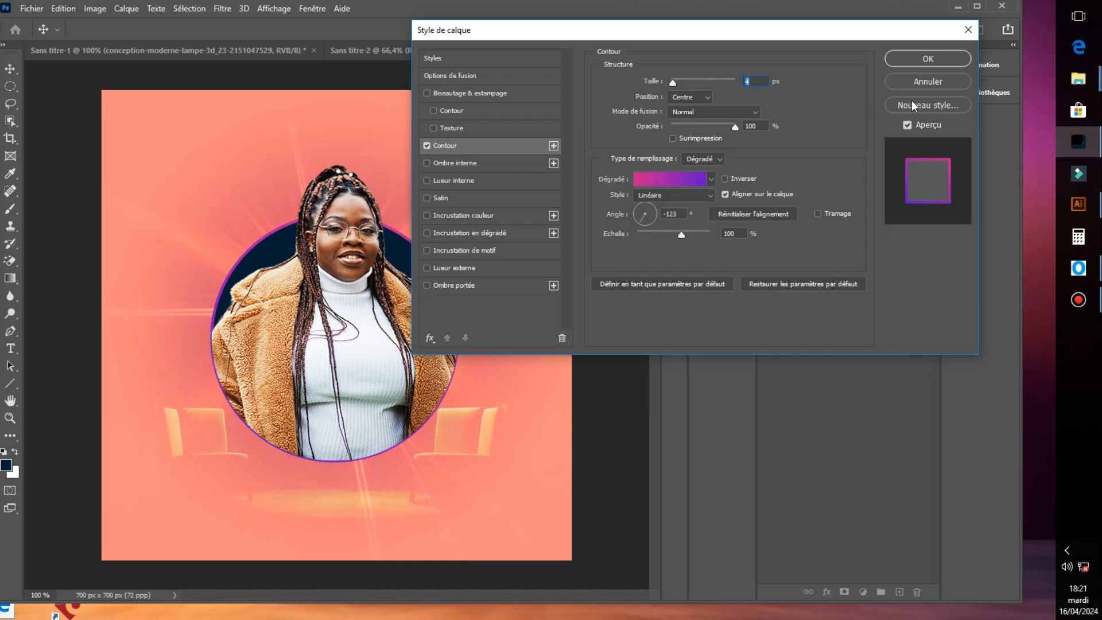
pyautogui.click(917, 59)
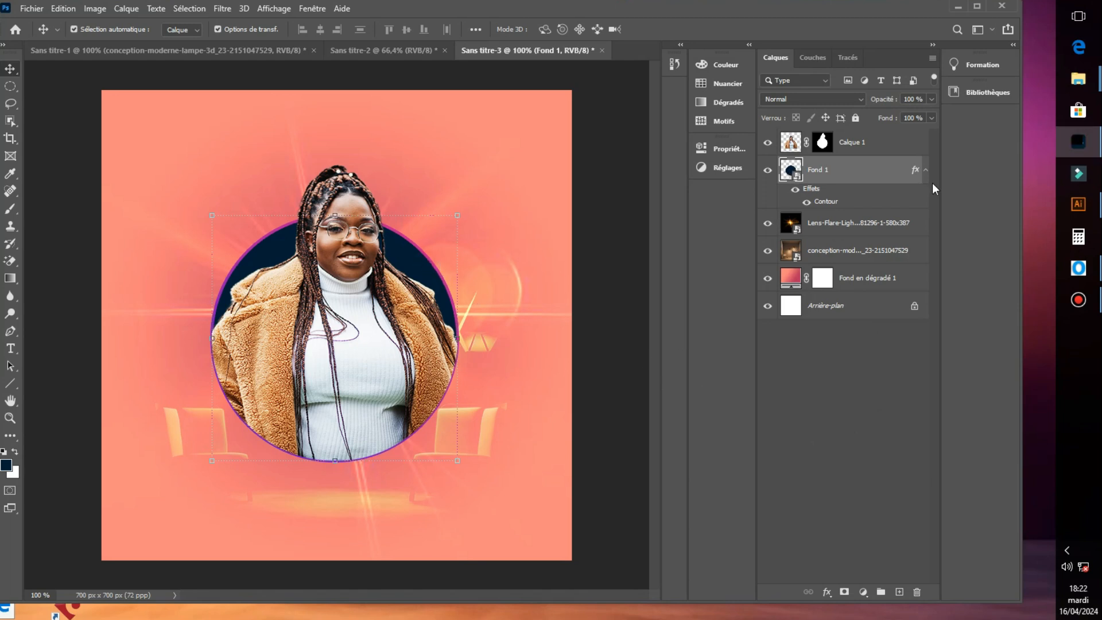
# Add a white Incrustation couleur effect to the Fond 1 circle with Normal blending and 100% opacity
pyautogui.click(821, 593)
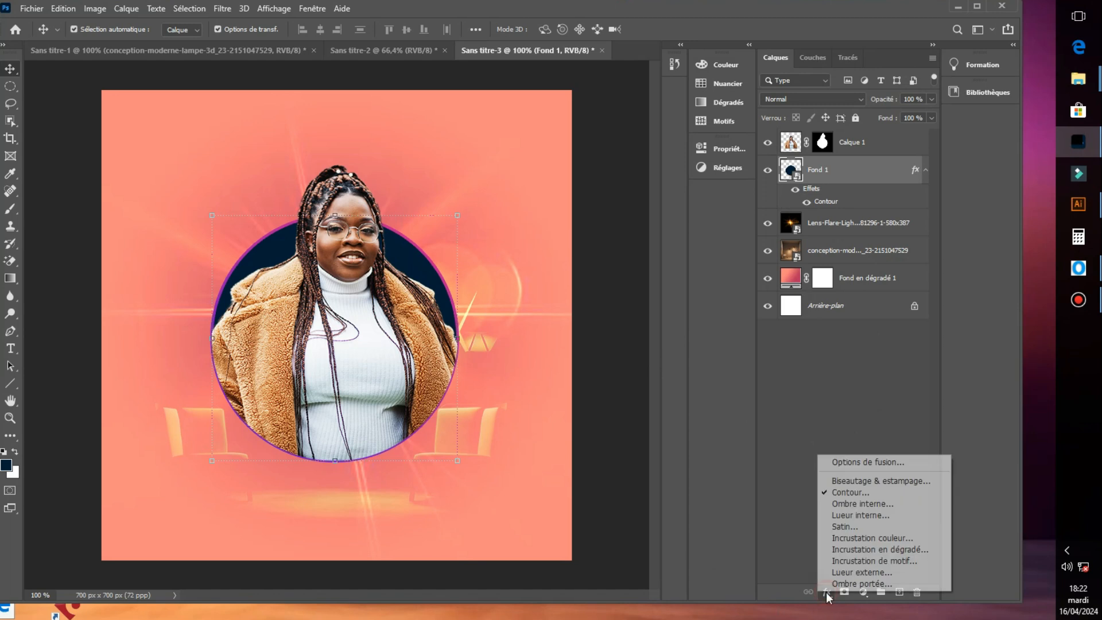
pyautogui.click(859, 538)
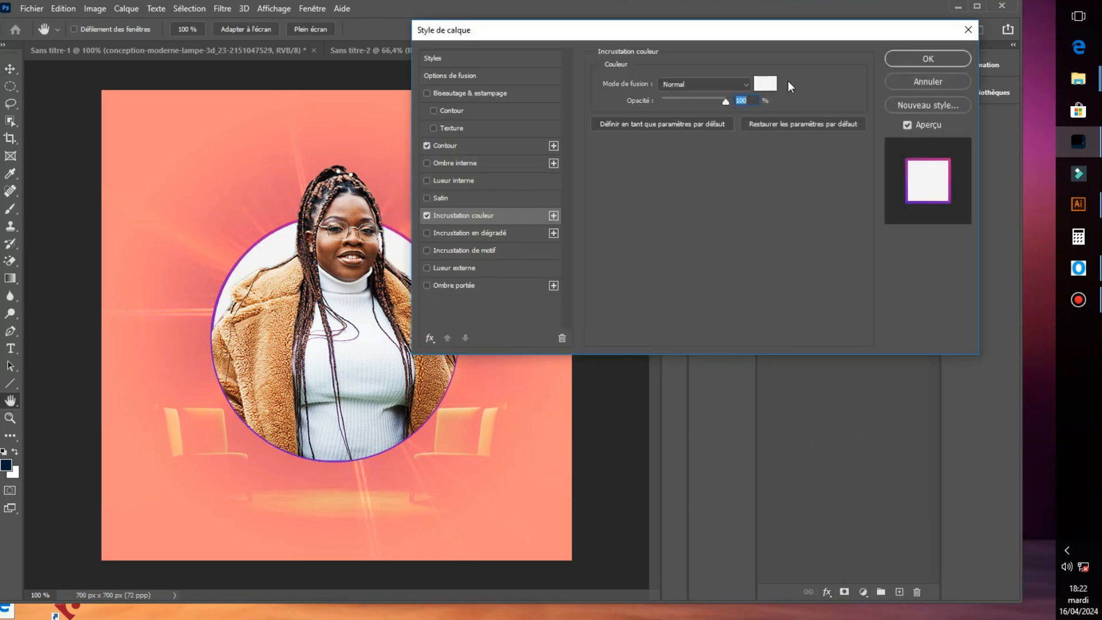
pyautogui.click(928, 56)
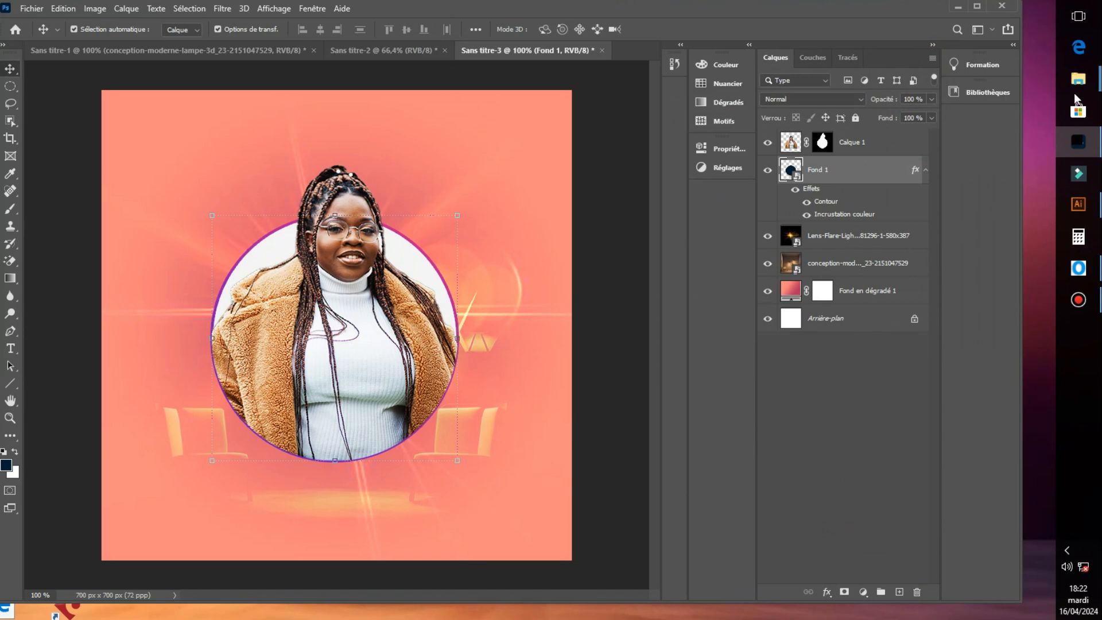
# Place the lens-flare-psd-pack-photoshop-psds image from the montage folder into the composition and stack its layer above Calque 1
pyautogui.click(479, 0)
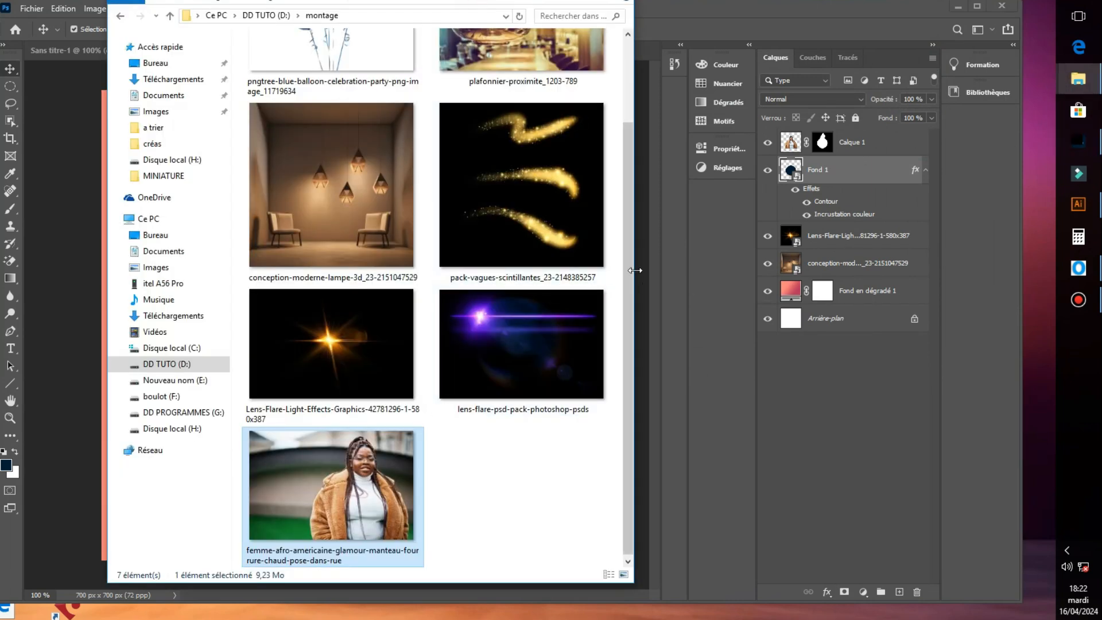
pyautogui.moveTo(482, 338); pyautogui.dragTo(449, 230)
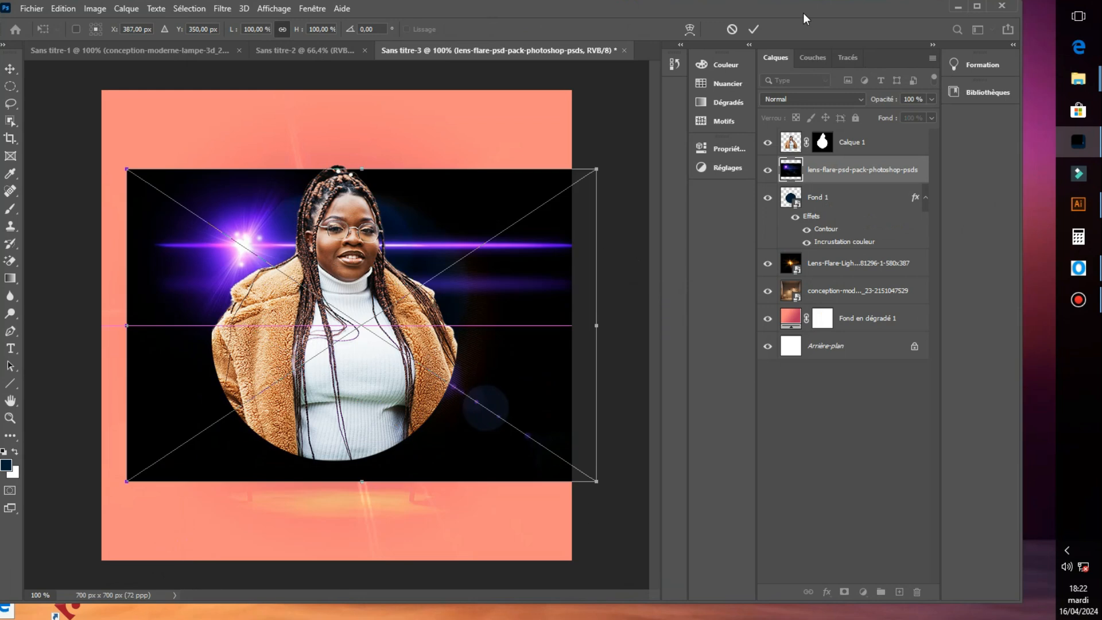
pyautogui.click(753, 29)
pyautogui.moveTo(845, 166); pyautogui.dragTo(846, 138)
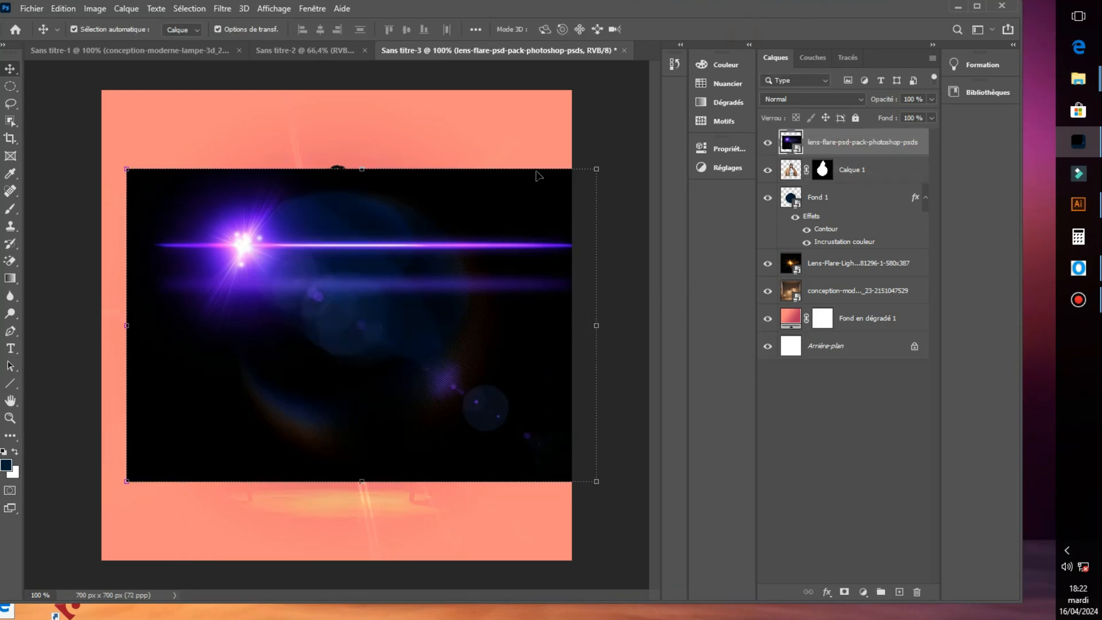
# Set the purple lens flare's blend mode to Superposition and move its bright core onto the circle's bottom edge
pyautogui.click(859, 100)
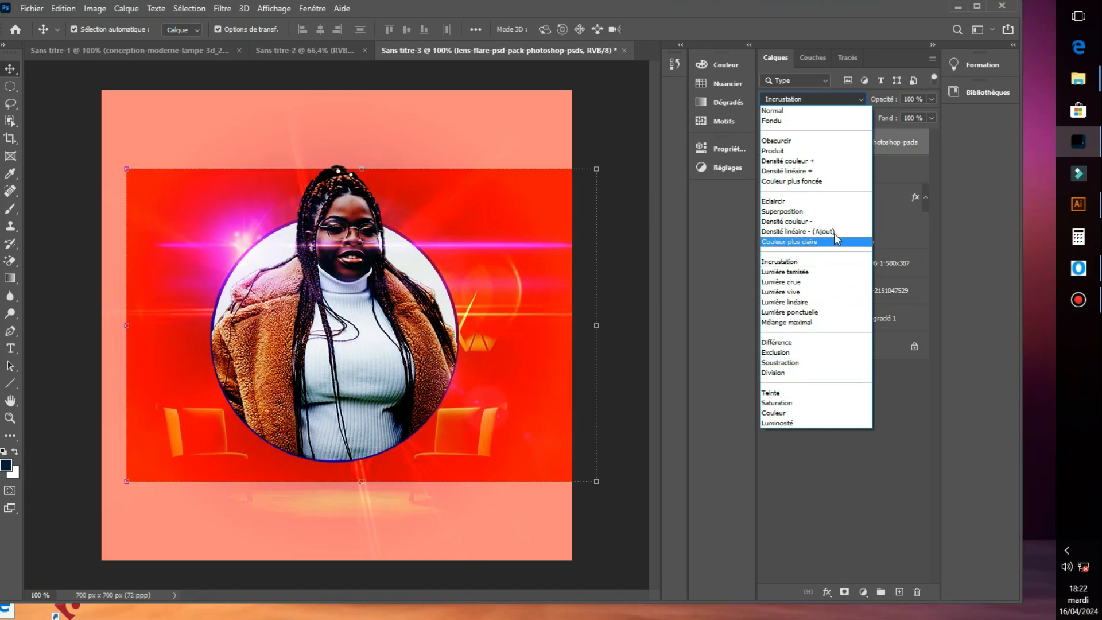
pyautogui.click(832, 210)
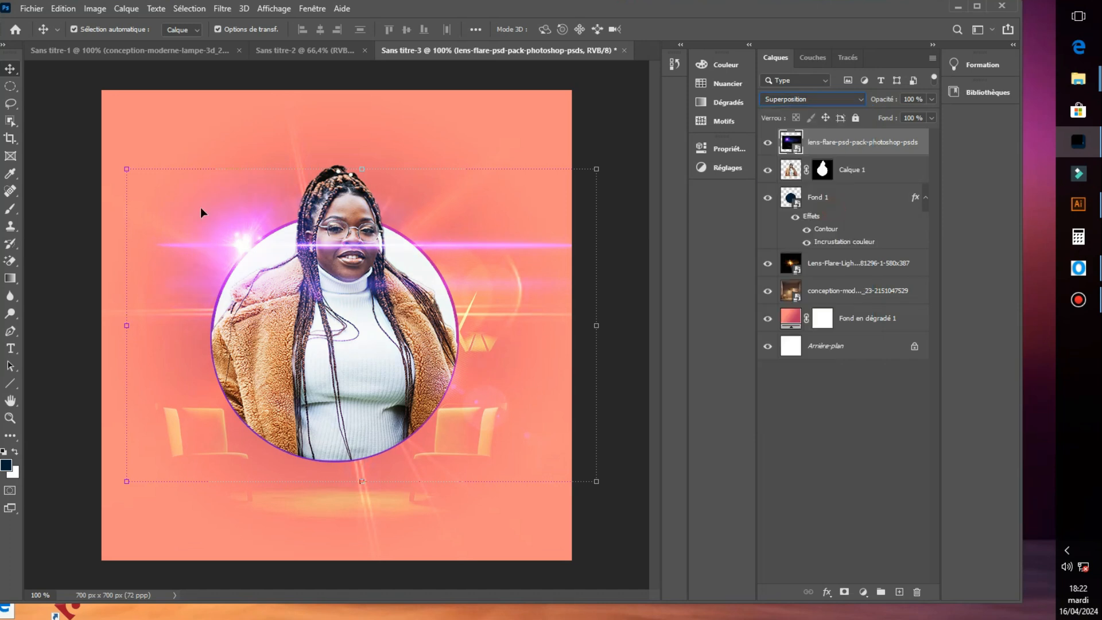
pyautogui.moveTo(243, 242); pyautogui.dragTo(340, 466)
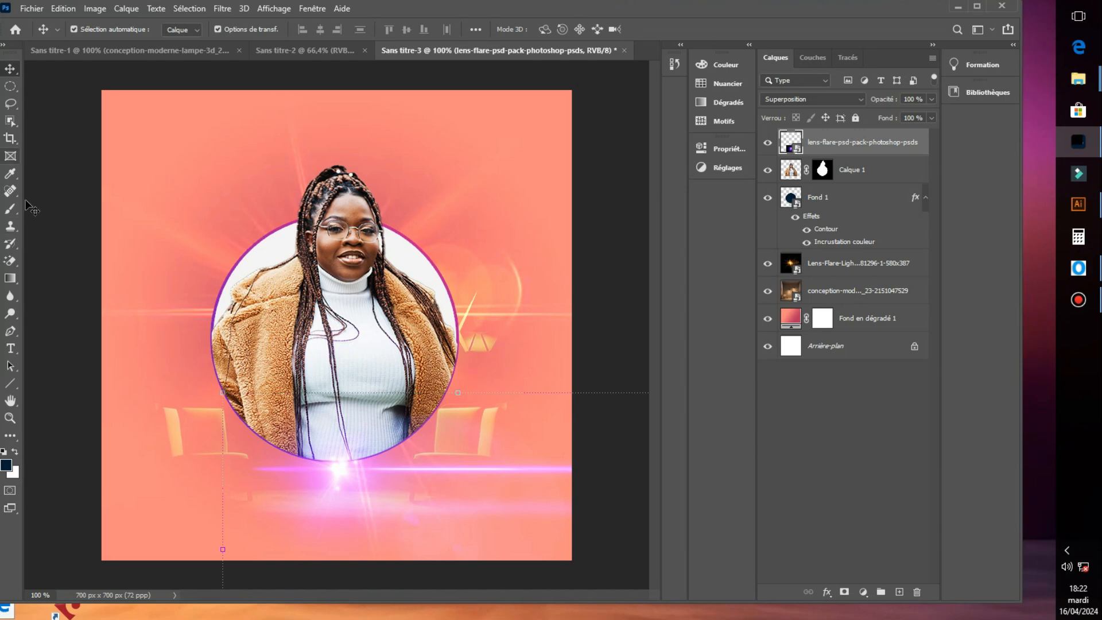
# Add the text "Happy" over the circle's lower edge in the Dopestyle font at 72,97 pt
pyautogui.click(10, 349)
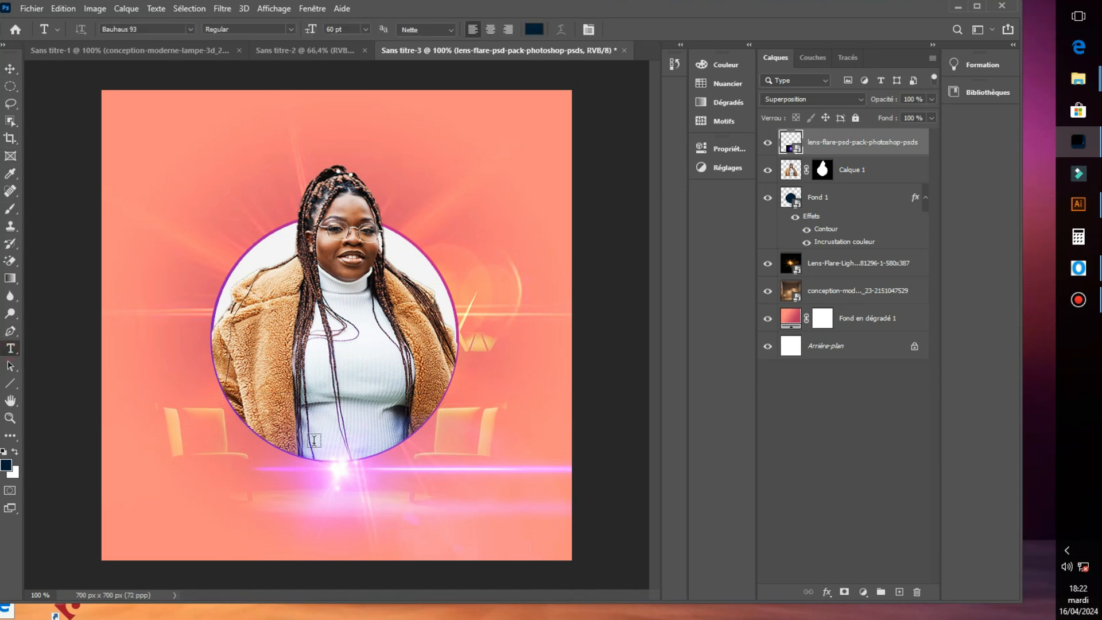
pyautogui.click(263, 445)
pyautogui.write('Happy')
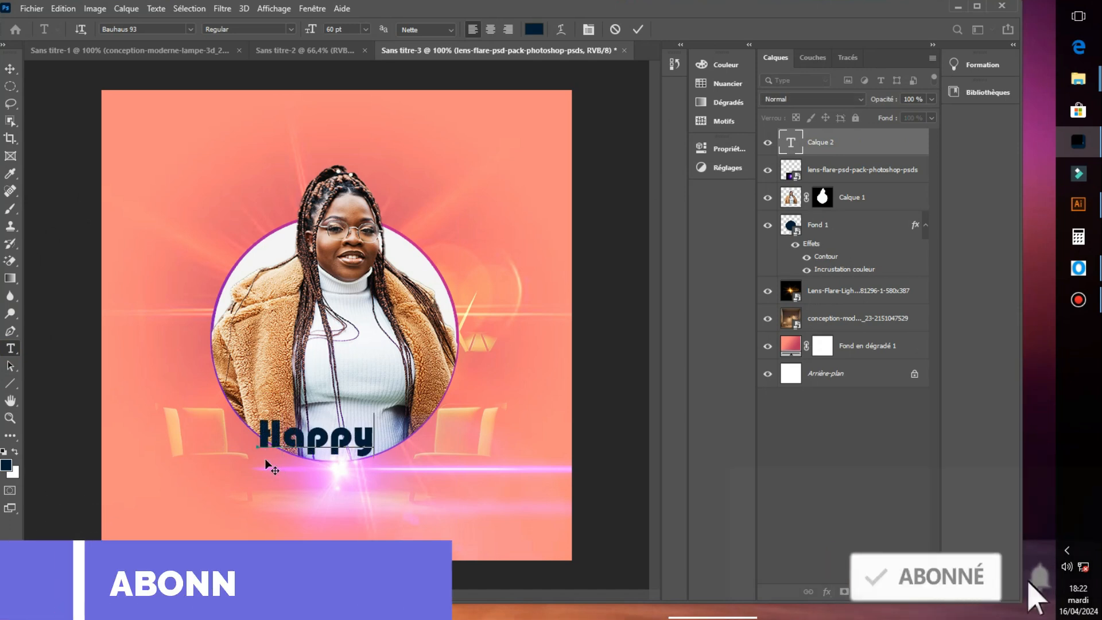
pyautogui.hotkey('ctrl', 'a')
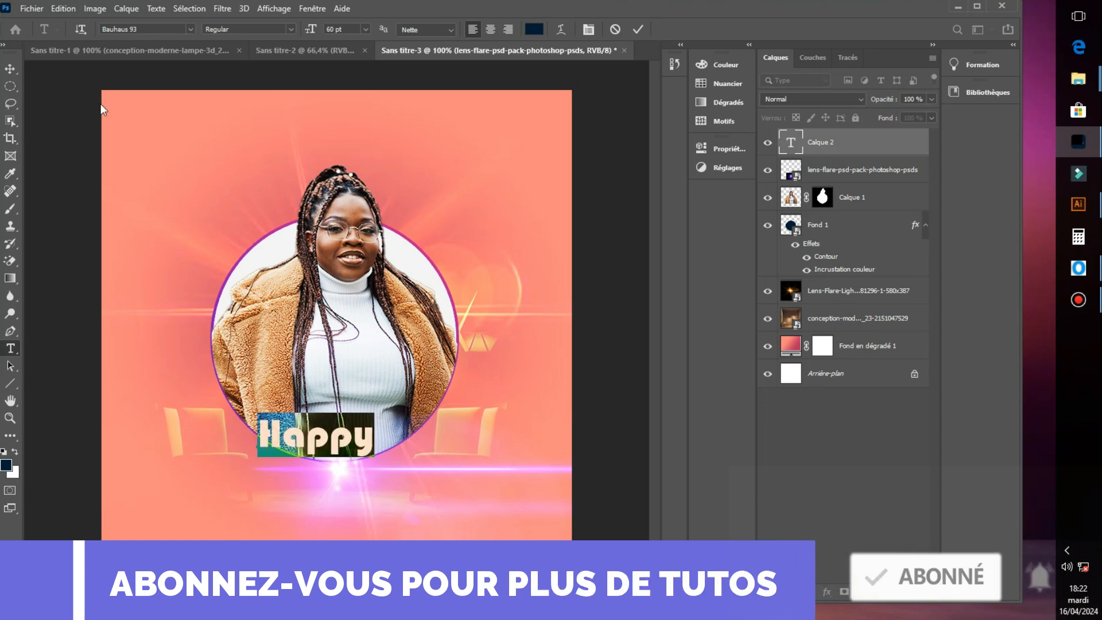
pyautogui.click(193, 26)
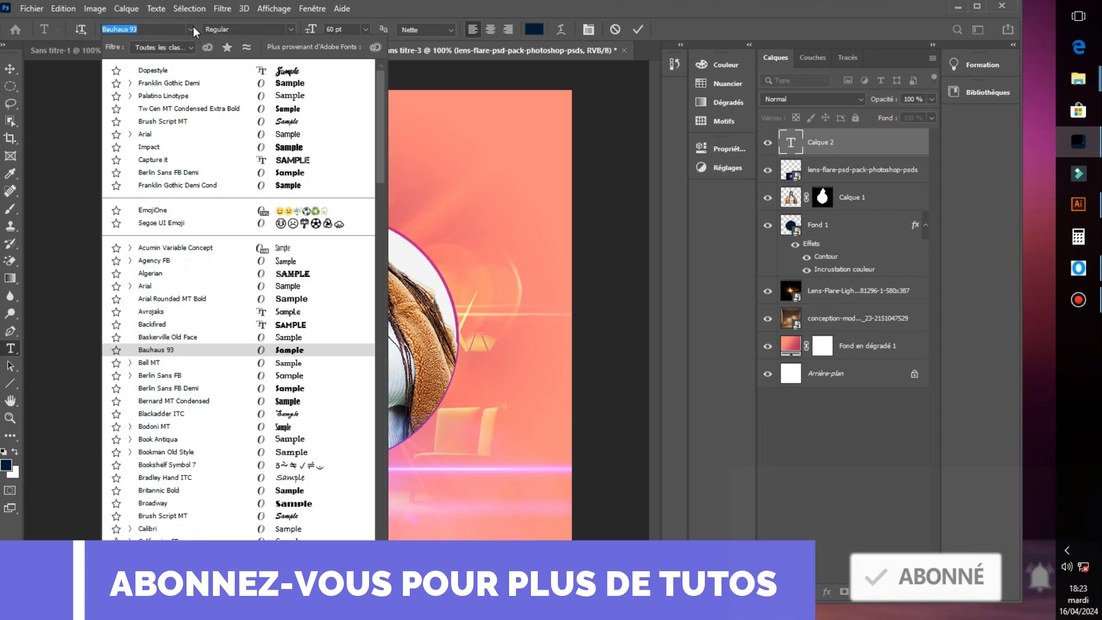
pyautogui.click(198, 71)
pyautogui.moveTo(364, 484); pyautogui.dragTo(416, 490)
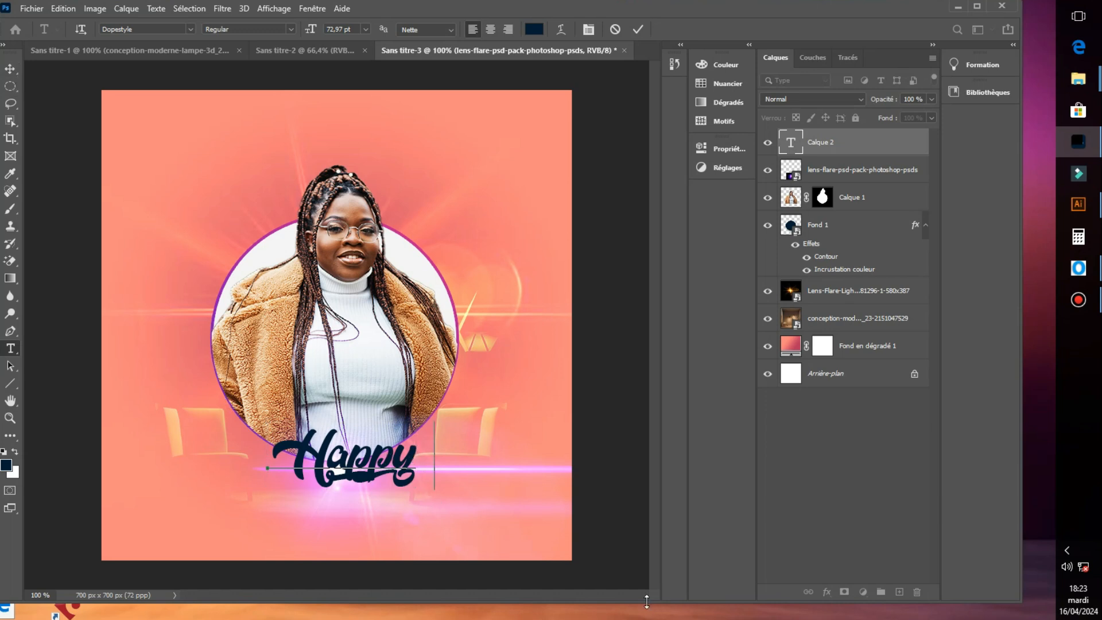
# Extend the text to read "Happy Birthday" and centre it beneath the portrait
pyautogui.write('B')
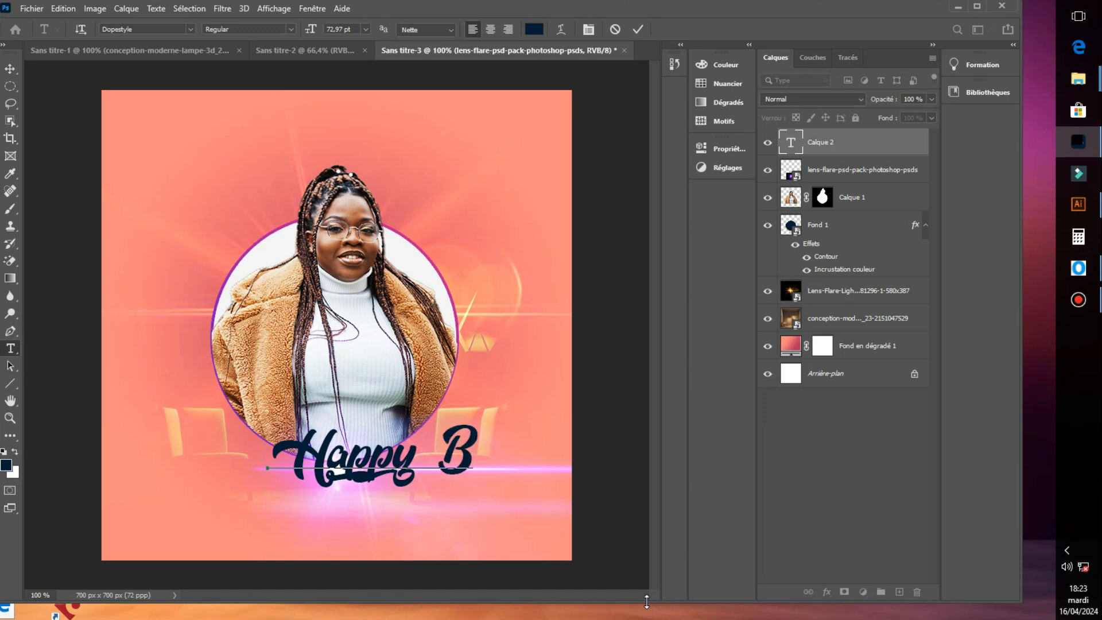
pyautogui.write('irthday')
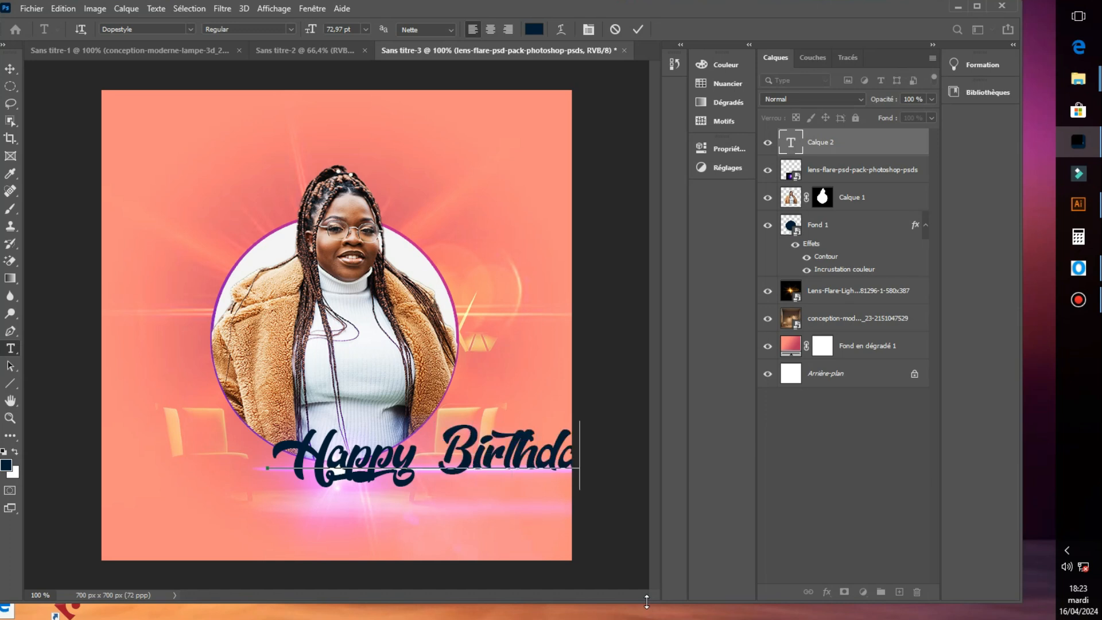
pyautogui.moveTo(511, 527); pyautogui.dragTo(412, 523)
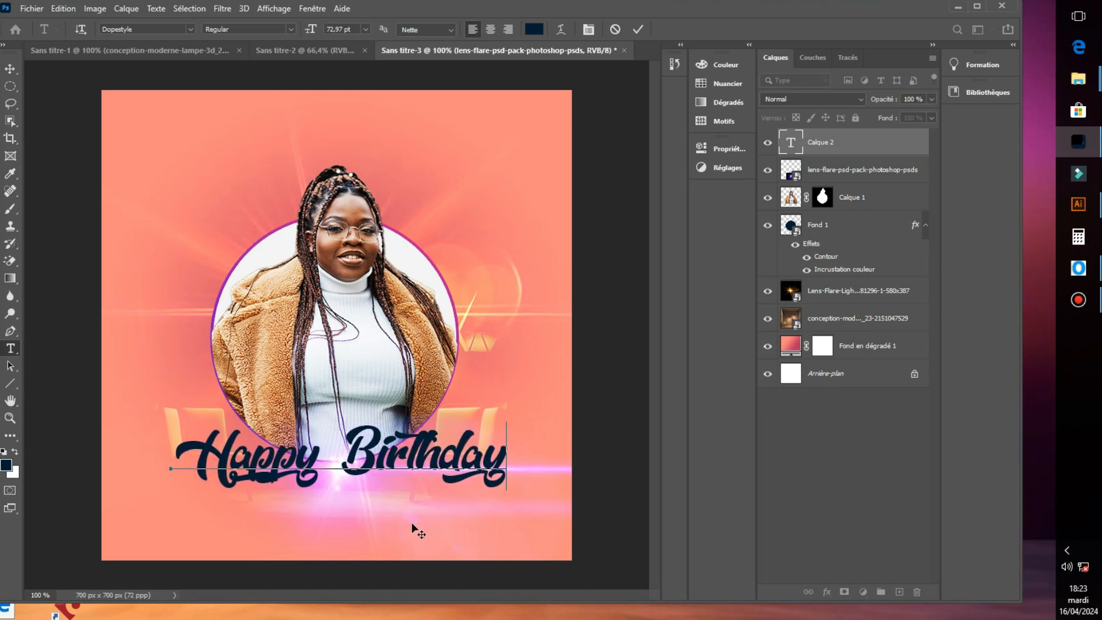
# Recolour the whole "Happy Birthday" text to dark purple #580365 and finish editing it
pyautogui.moveTo(192, 447); pyautogui.dragTo(584, 459)
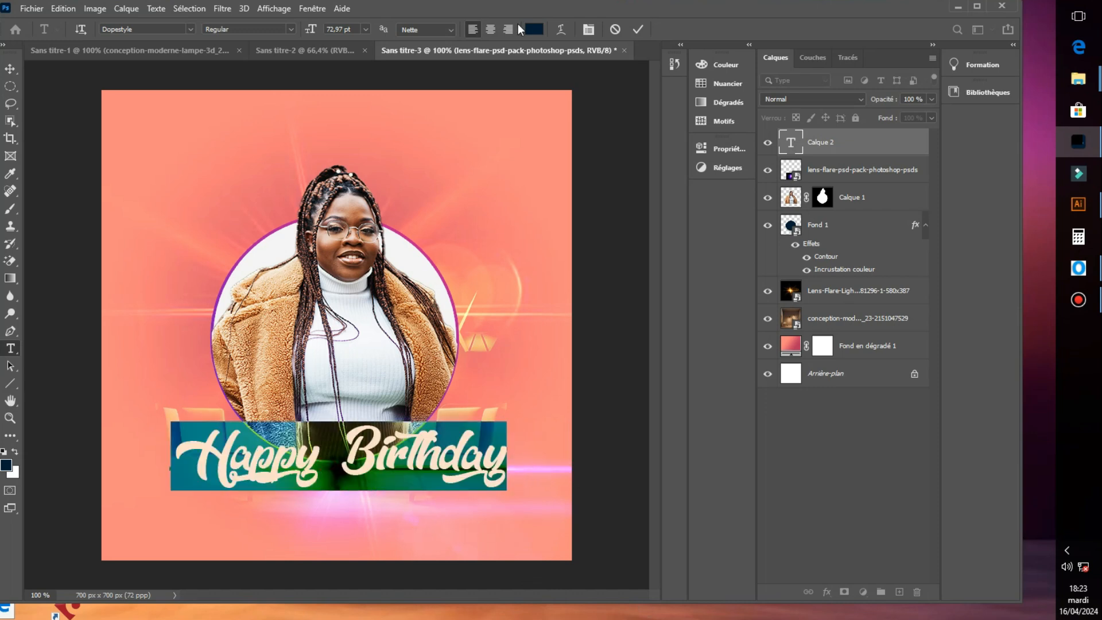
pyautogui.click(533, 29)
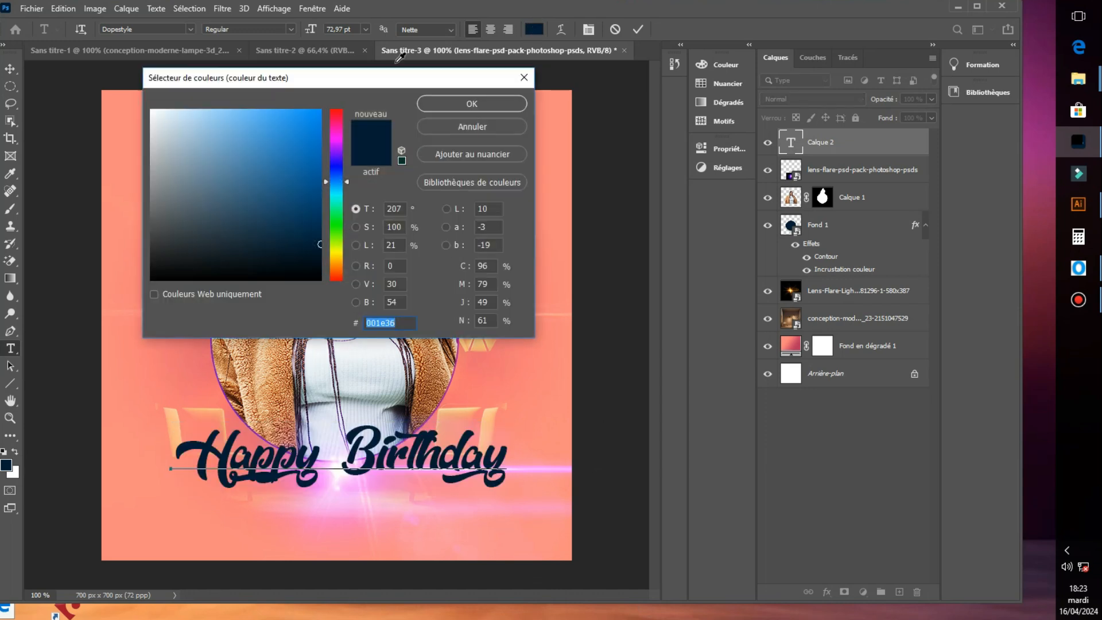
pyautogui.moveTo(394, 81); pyautogui.dragTo(850, 70)
pyautogui.click(795, 133)
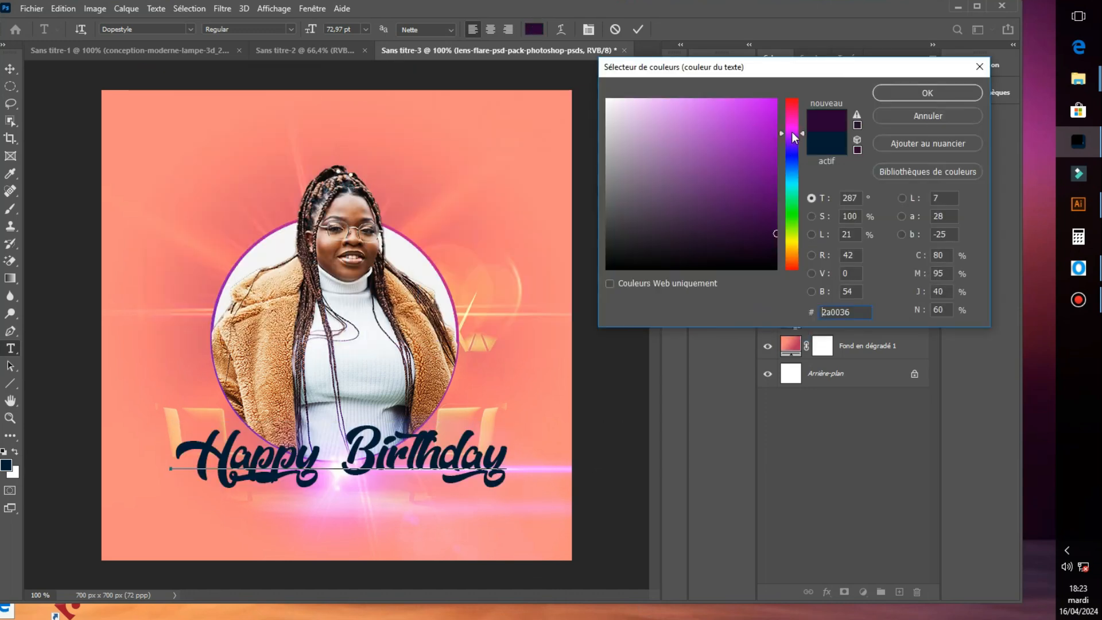
pyautogui.moveTo(795, 133)
pyautogui.mouseDown()
pyautogui.moveTo(772, 168)
pyautogui.moveTo(772, 201)
pyautogui.mouseUp()
pyautogui.click(772, 202)
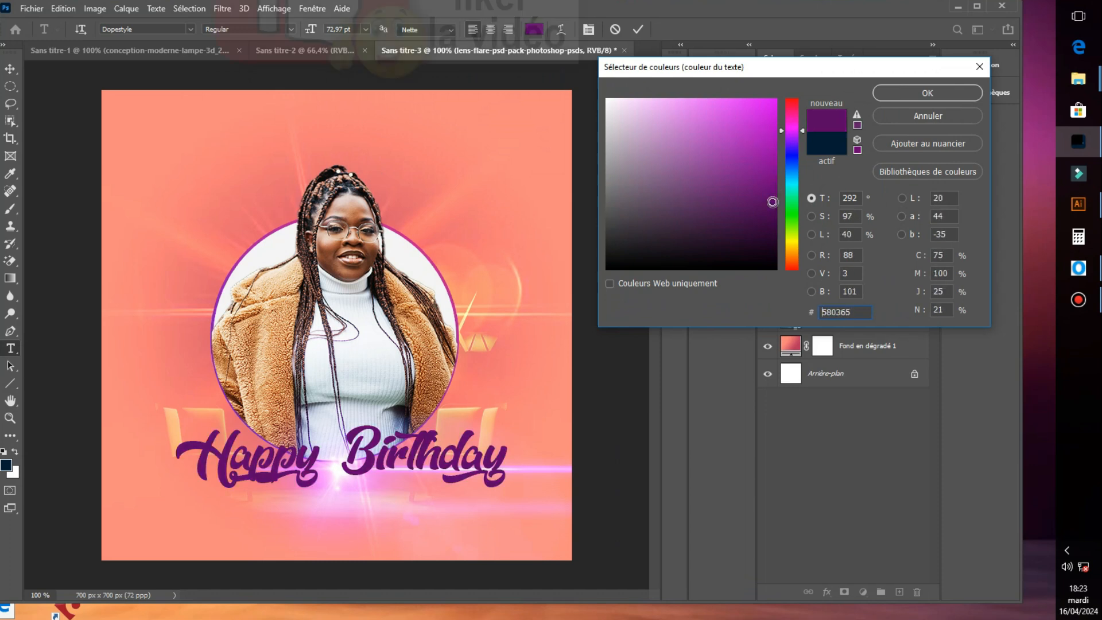
pyautogui.click(919, 93)
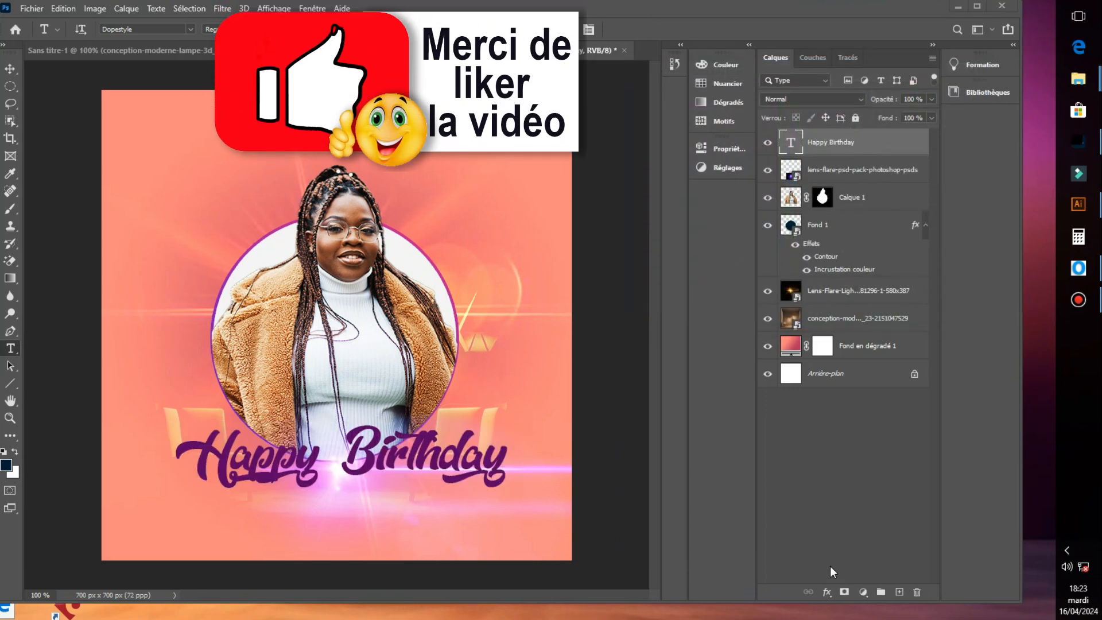
pyautogui.click(494, 461)
pyautogui.click(11, 70)
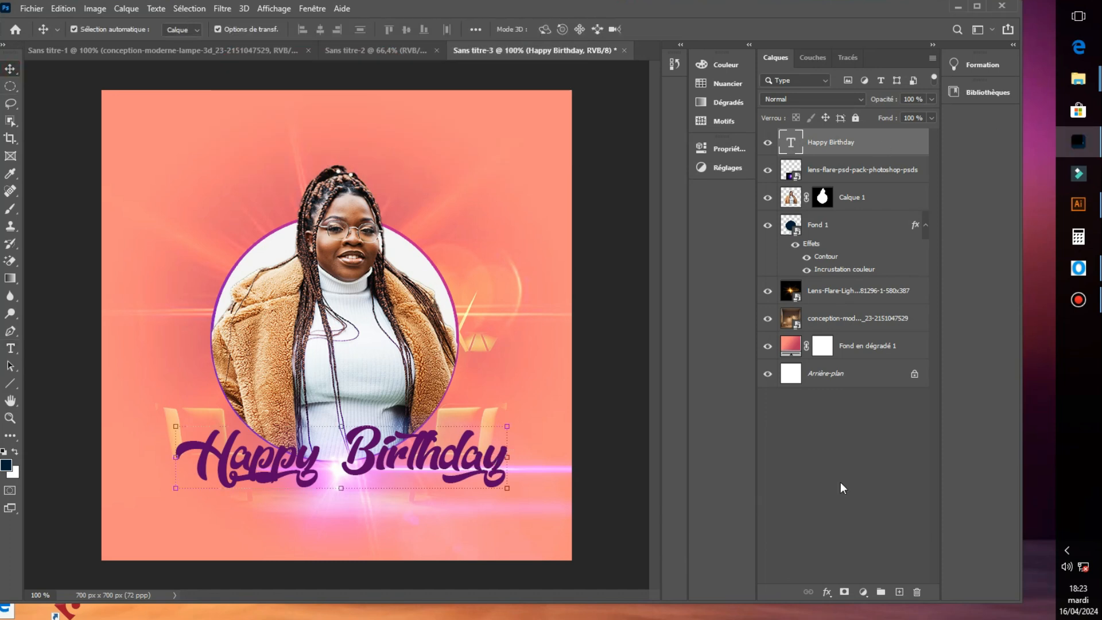
# Add a Contour effect to the "Happy Birthday" text with a solid white Couleur fill
pyautogui.click(827, 592)
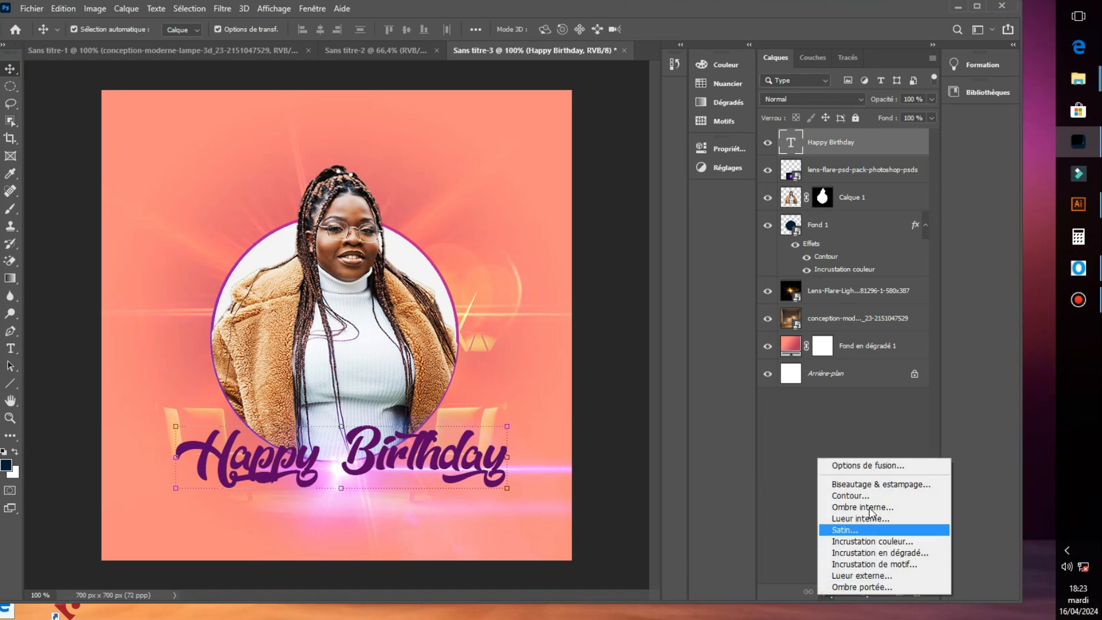
pyautogui.click(856, 495)
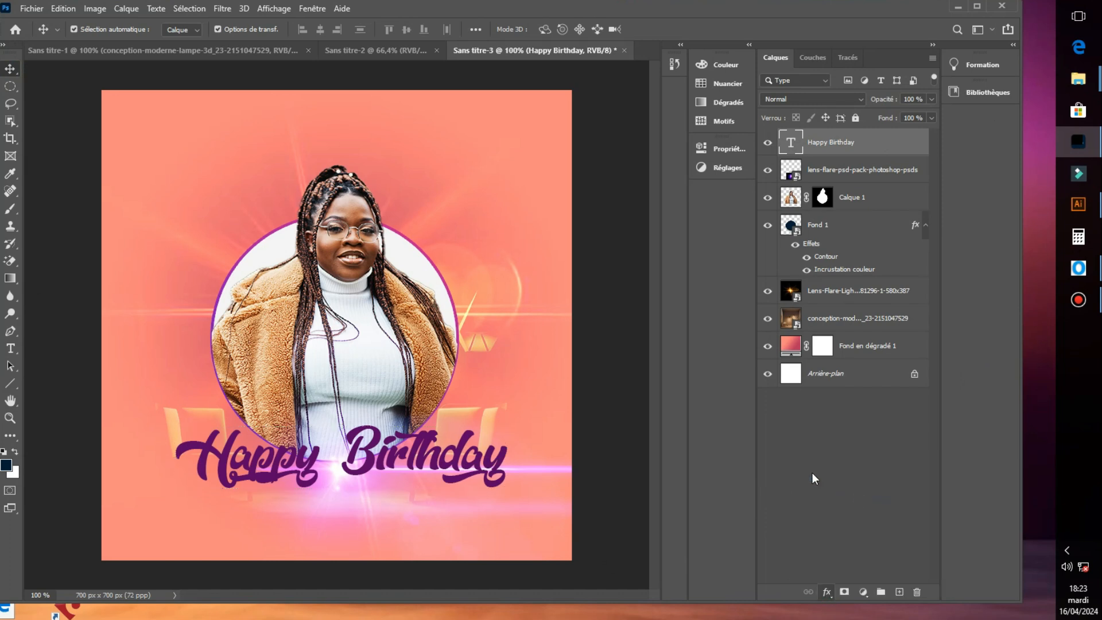
pyautogui.click(712, 180)
pyautogui.click(721, 159)
pyautogui.click(720, 159)
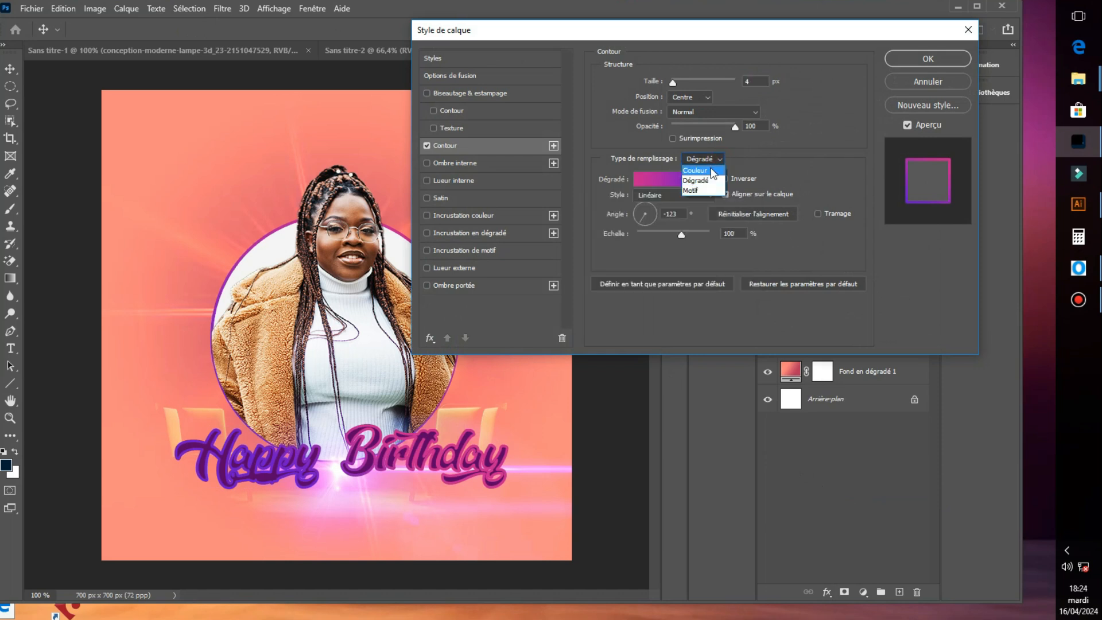
pyautogui.click(701, 170)
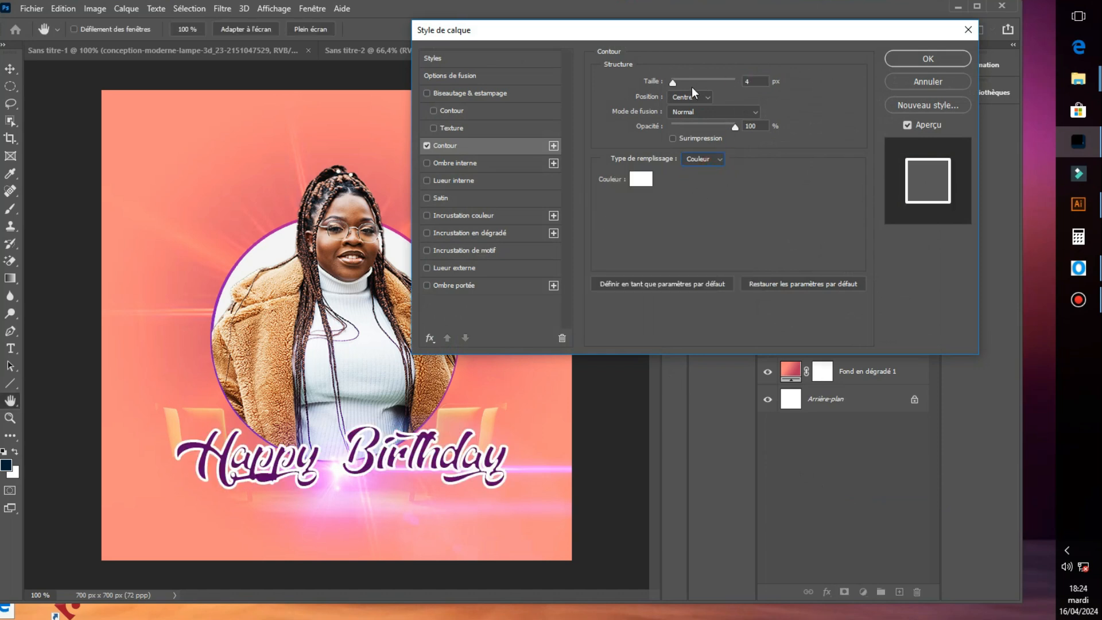
# Set the text outline's size to 2 px and apply the layer style
pyautogui.moveTo(676, 81); pyautogui.dragTo(670, 82)
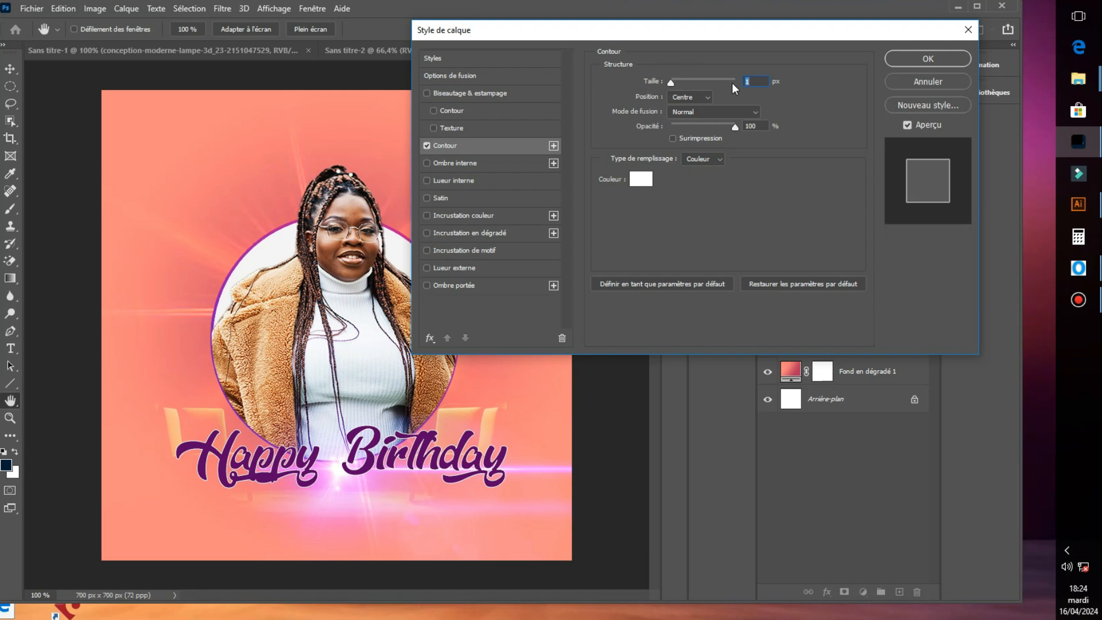
pyautogui.write('2')
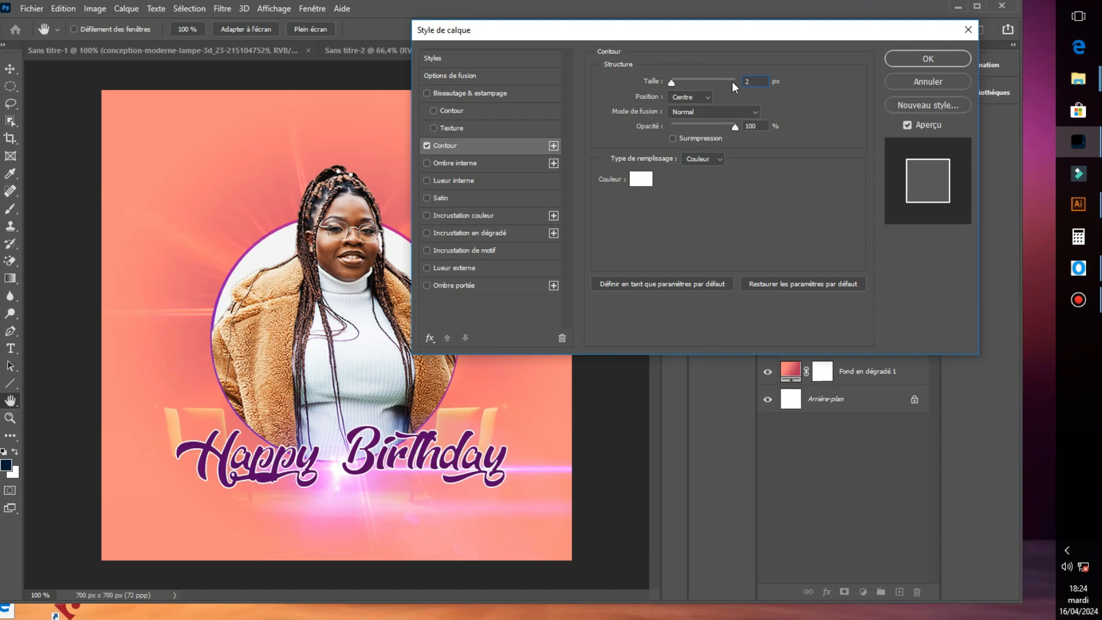
pyautogui.click(948, 60)
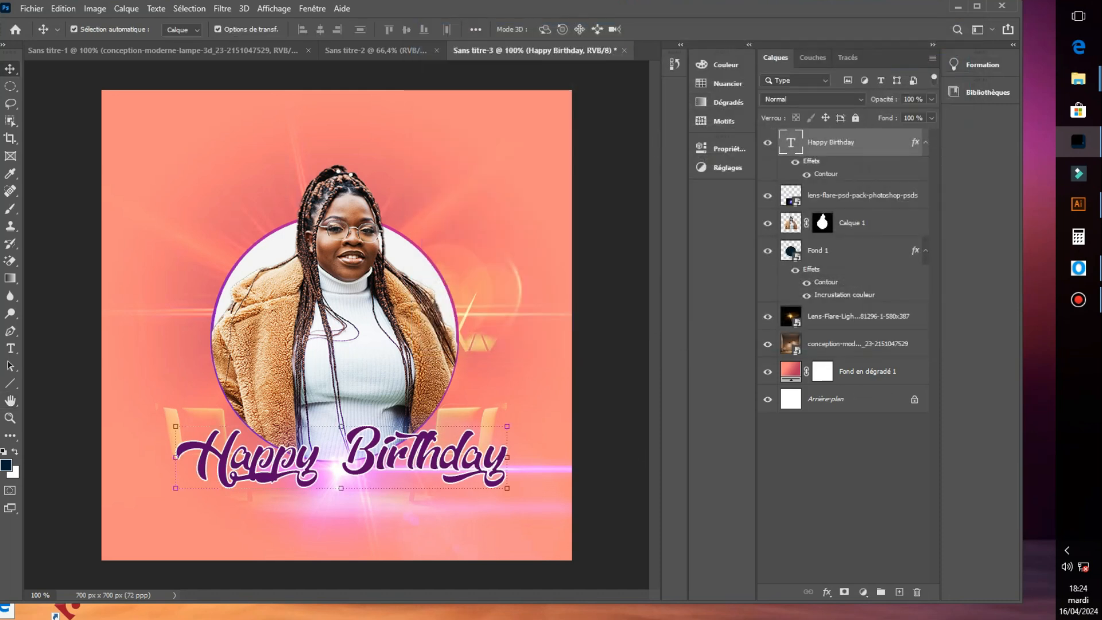
# Add a new text layer with the celebrant's first name in capitals beneath "Happy Birthday"
pyautogui.click(11, 348)
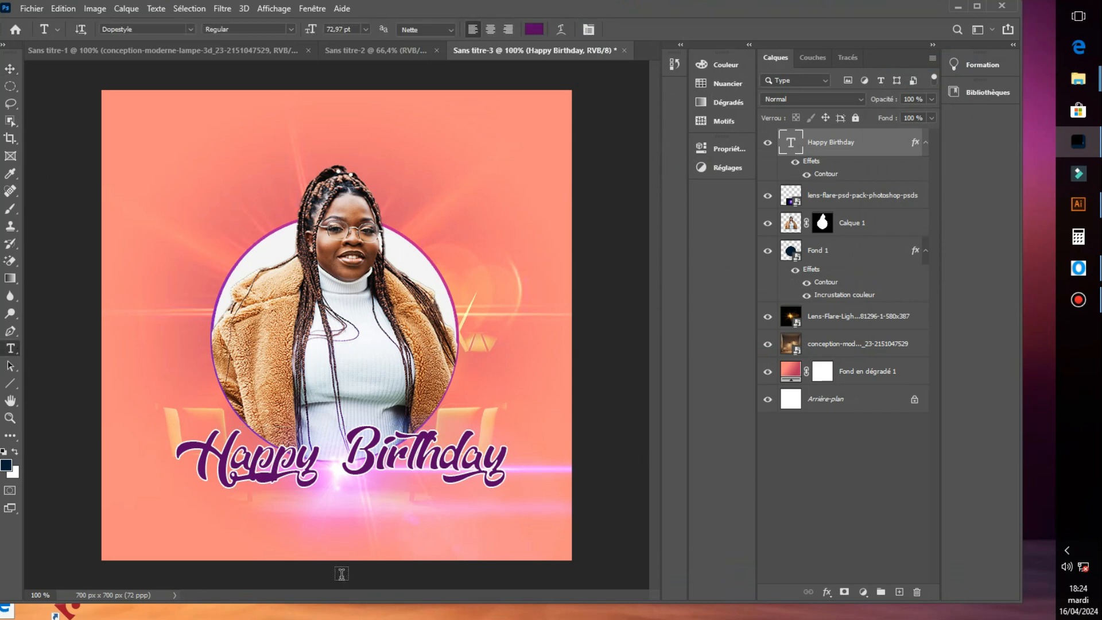
pyautogui.click(304, 522)
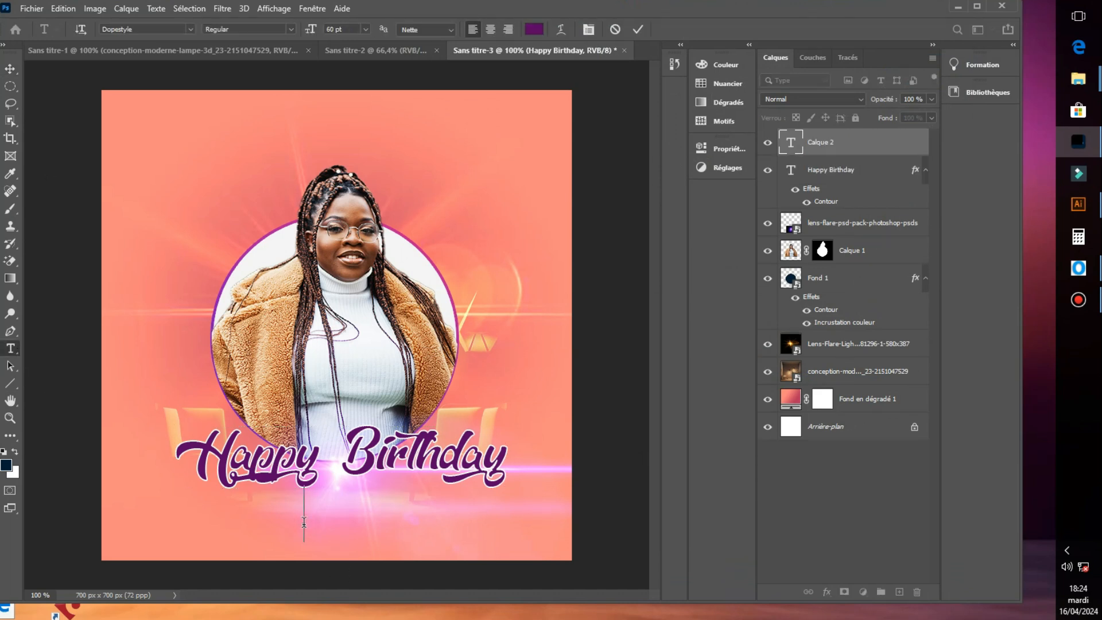
pyautogui.write('DE')
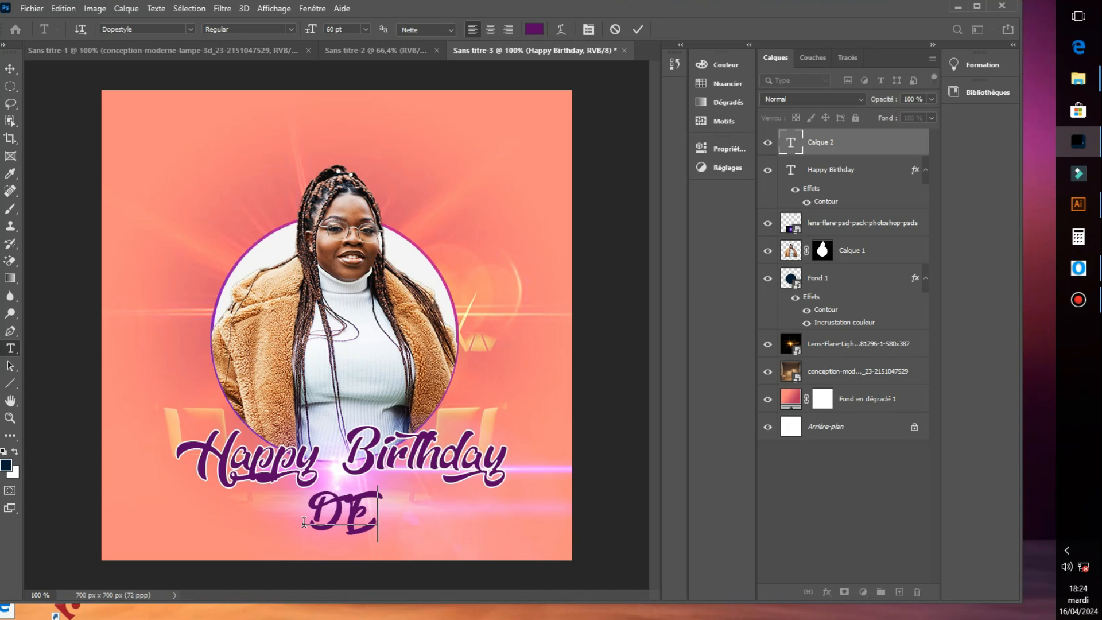
pyautogui.write('RLICE')
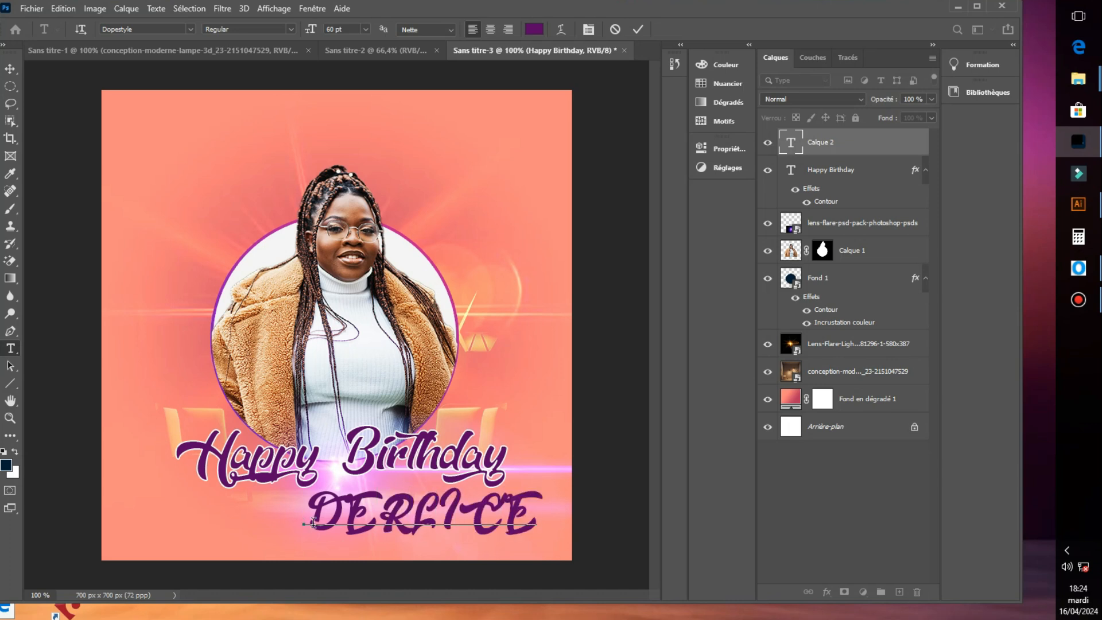
# Set the whole name text in the Tw Cen MT Condensed Extra Bold font
pyautogui.moveTo(304, 519); pyautogui.dragTo(610, 524)
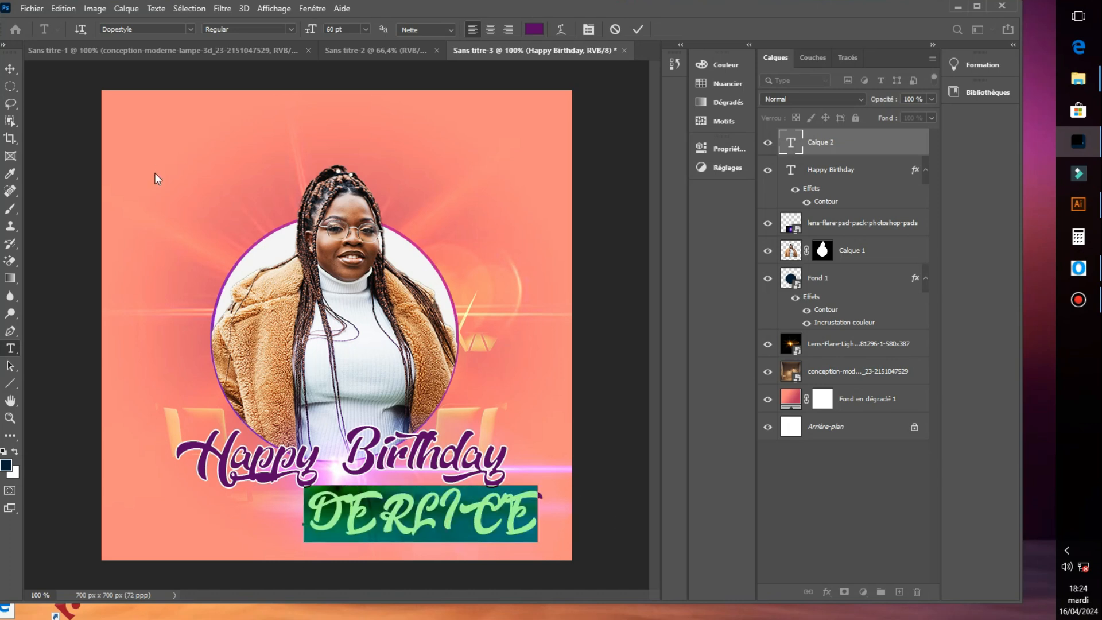
pyautogui.click(192, 27)
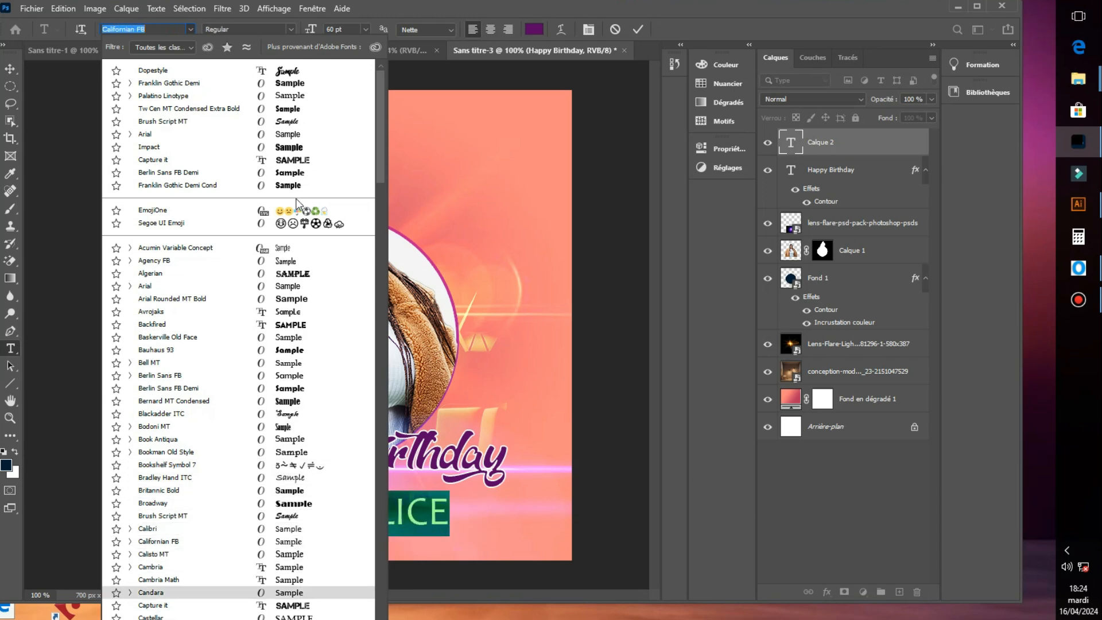
pyautogui.click(308, 109)
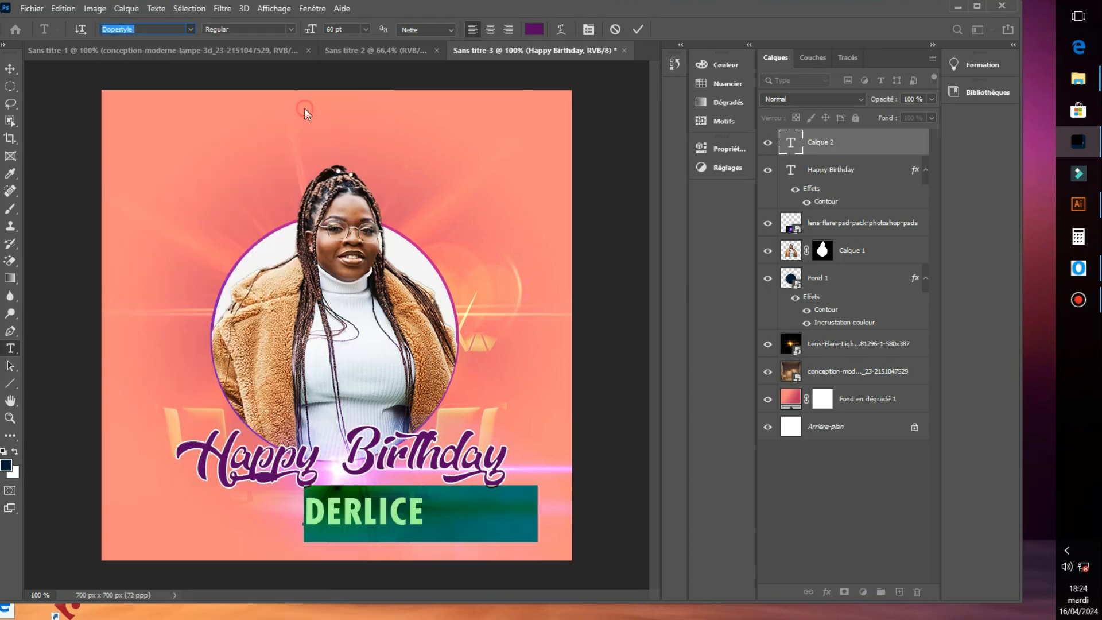
pyautogui.click(382, 519)
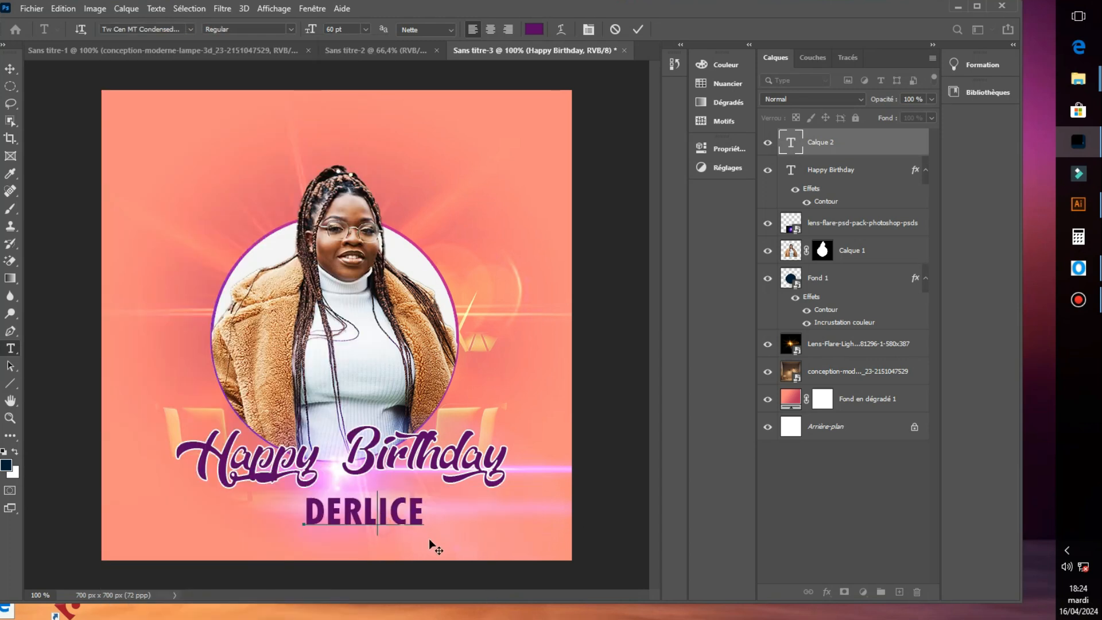
# Enlarge the name text to about 126% and centre it just under "Happy Birthday"
pyautogui.click(12, 68)
pyautogui.moveTo(423, 527); pyautogui.dragTo(435, 543)
pyautogui.moveTo(398, 508); pyautogui.dragTo(387, 507)
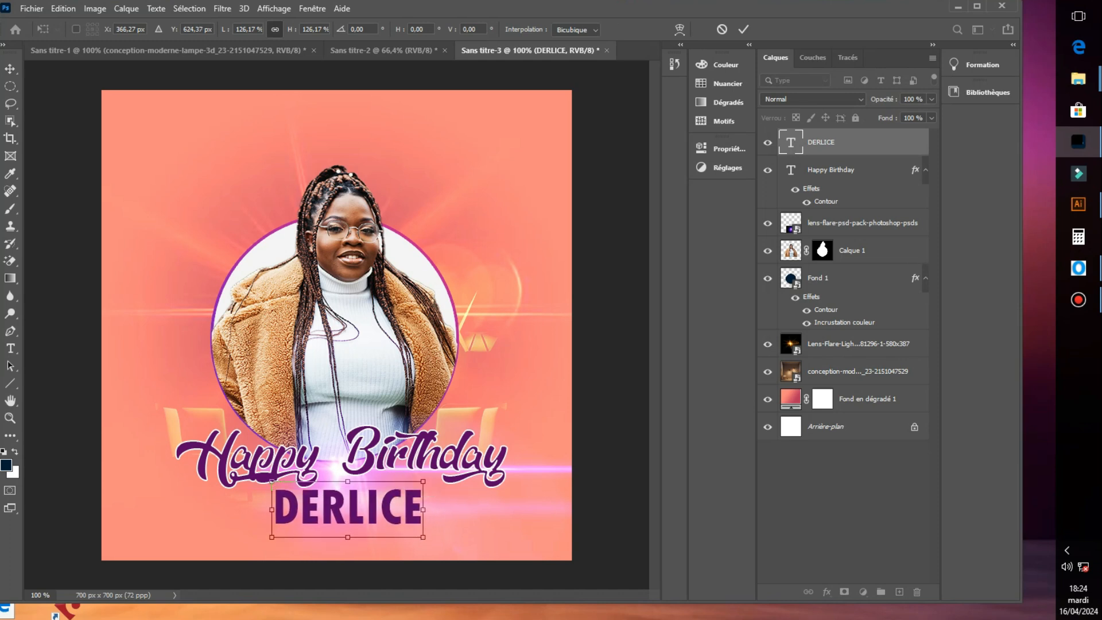
pyautogui.click(744, 29)
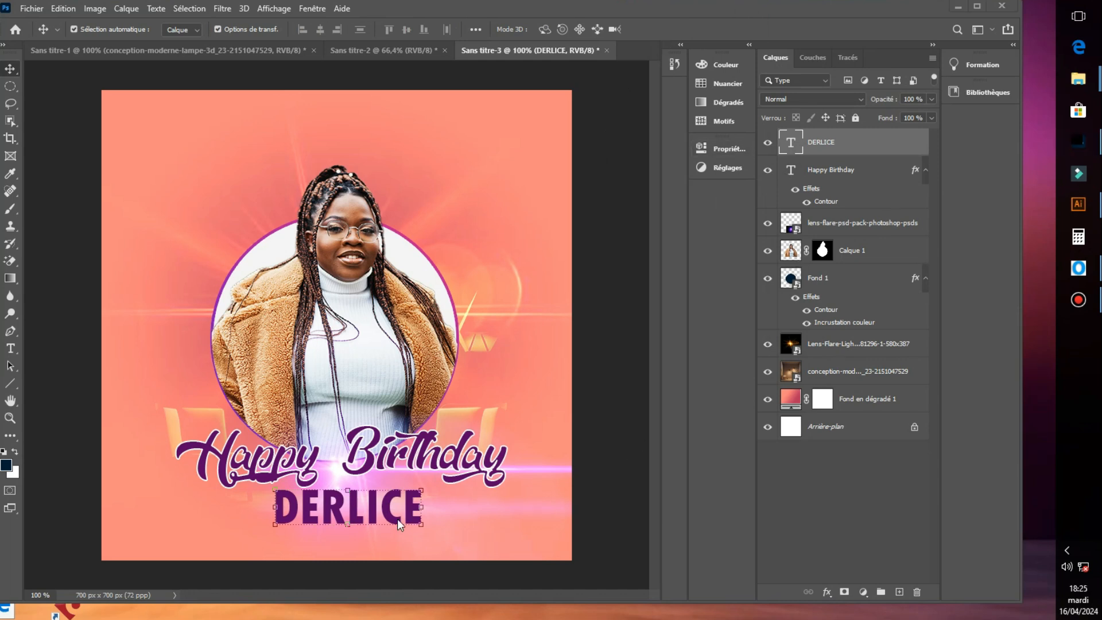
# Recolour the whole name text to white #ffffff and finish editing it
pyautogui.click(10, 348)
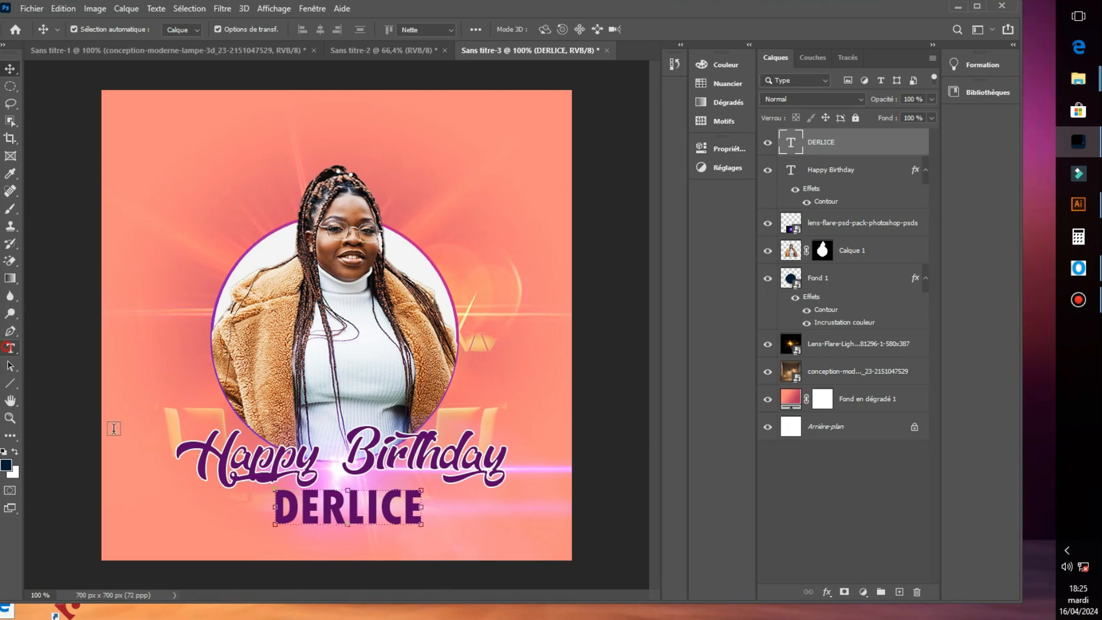
pyautogui.moveTo(281, 505); pyautogui.dragTo(510, 517)
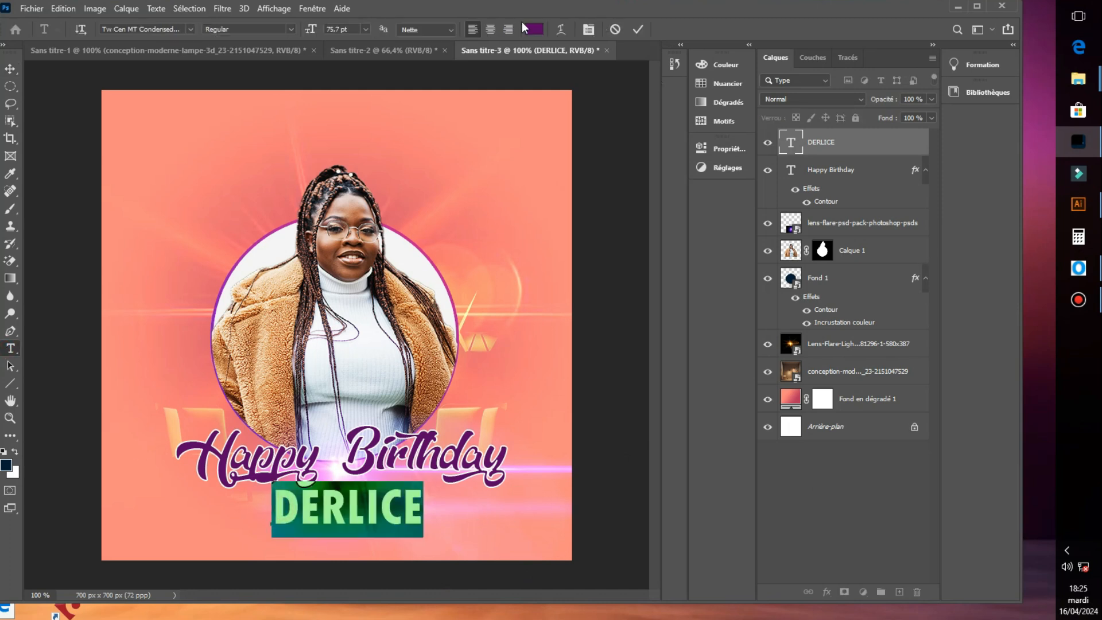
pyautogui.click(533, 29)
pyautogui.write('ffffff')
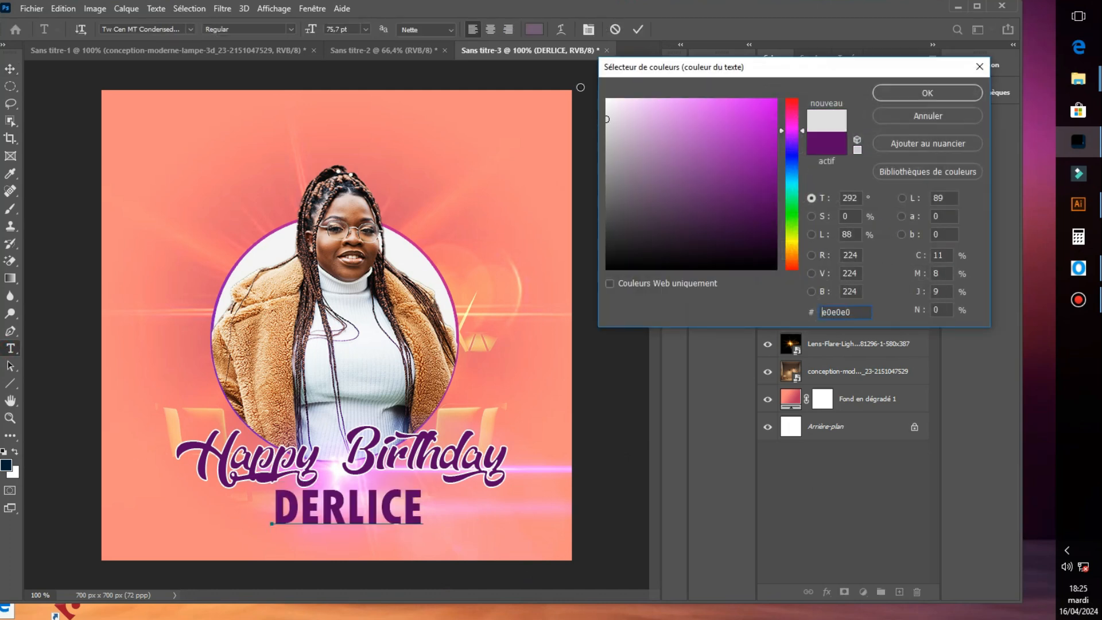
pyautogui.click(930, 94)
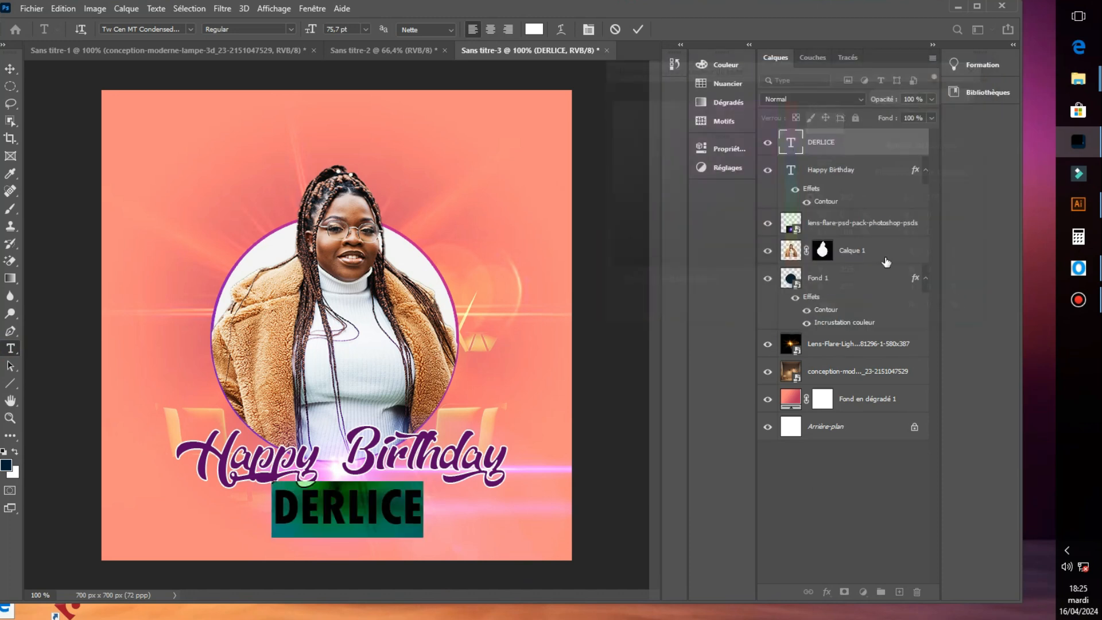
pyautogui.click(10, 69)
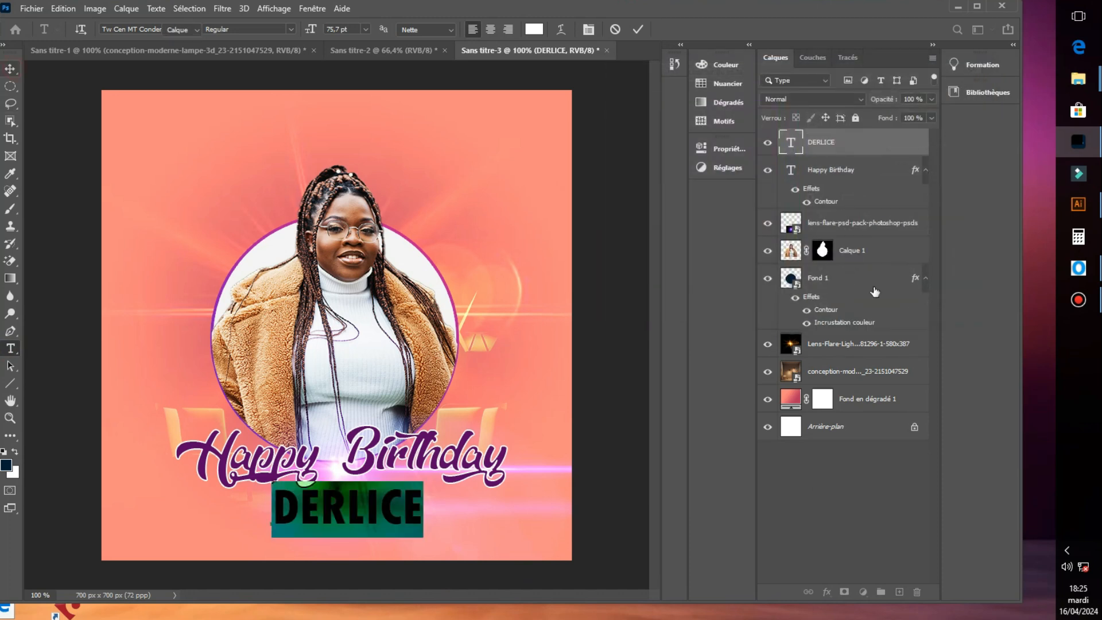
# Add a Contour effect to the name text and set its colour to purple #840098
pyautogui.click(826, 592)
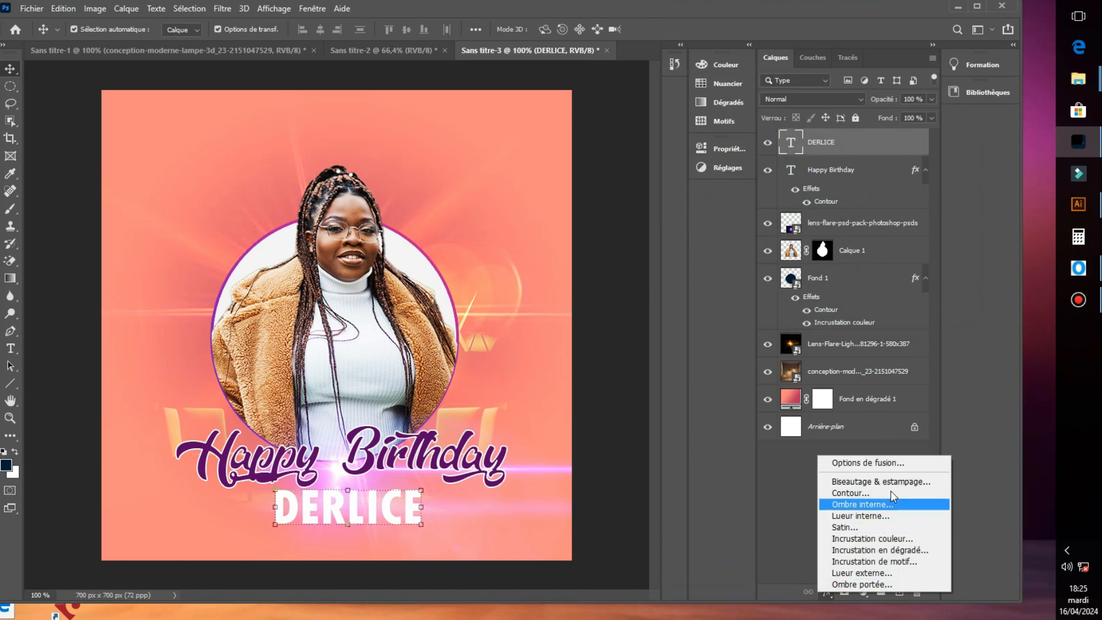
pyautogui.click(882, 494)
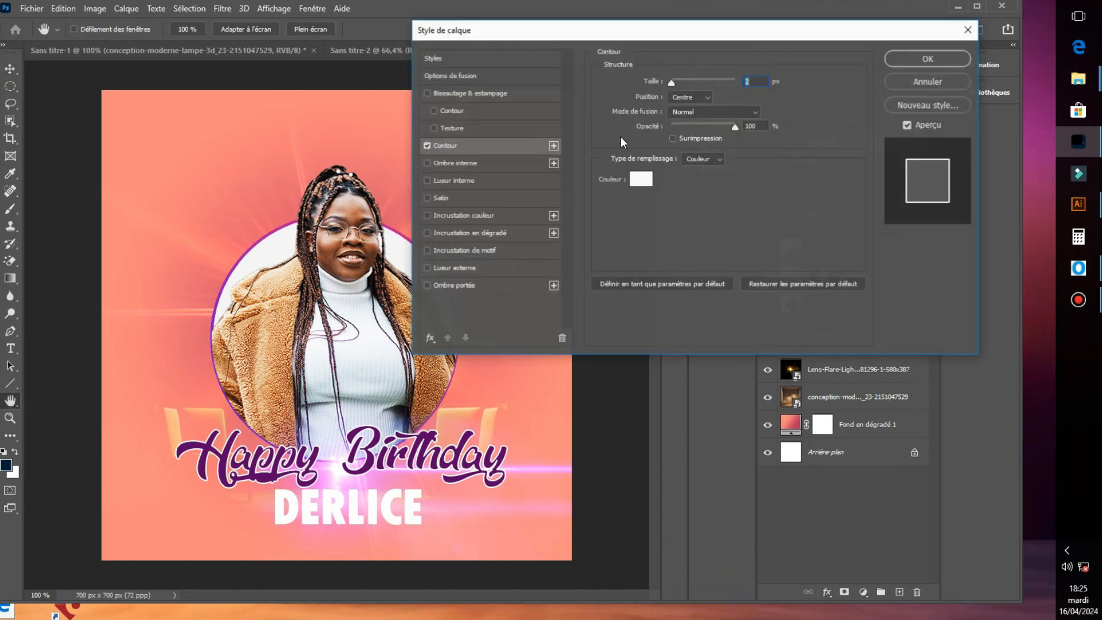
pyautogui.click(649, 179)
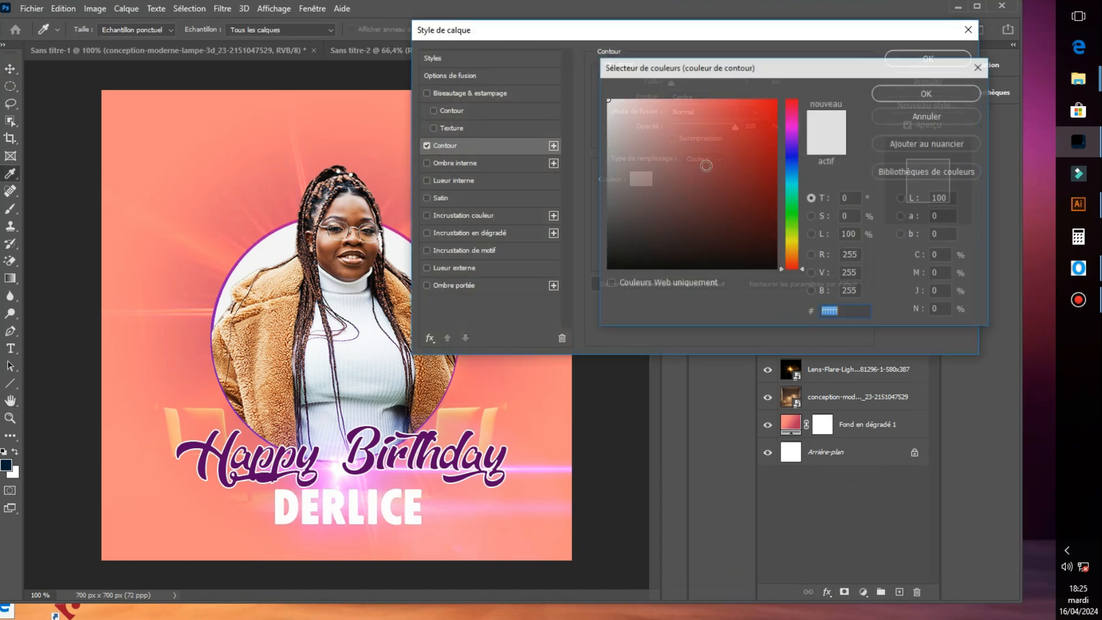
pyautogui.click(790, 130)
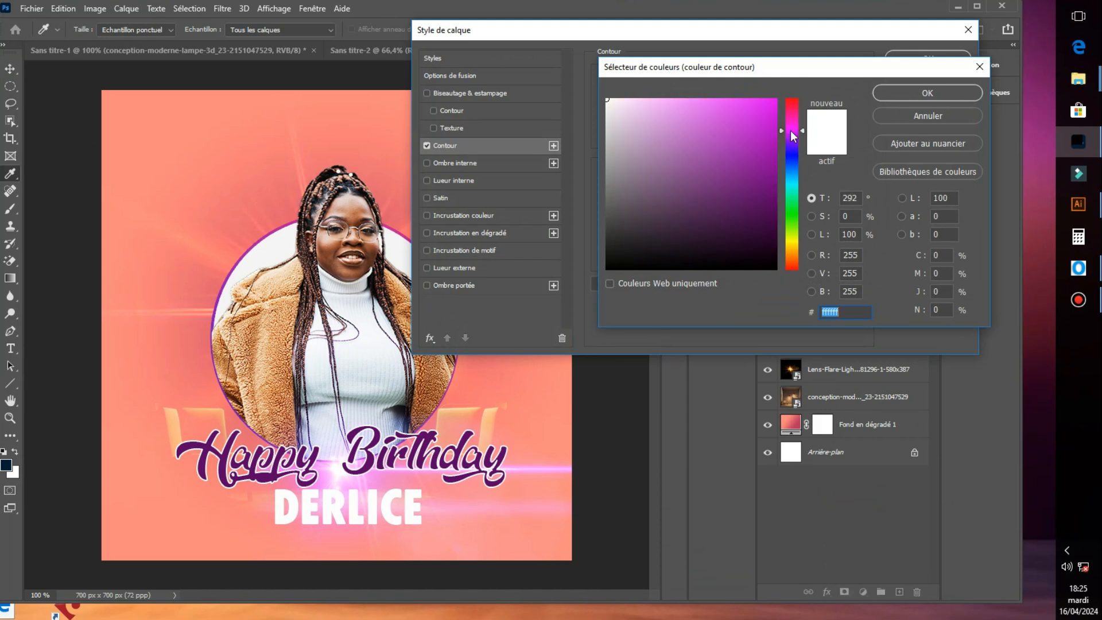
pyautogui.moveTo(735, 120); pyautogui.dragTo(776, 160)
pyautogui.click(779, 168)
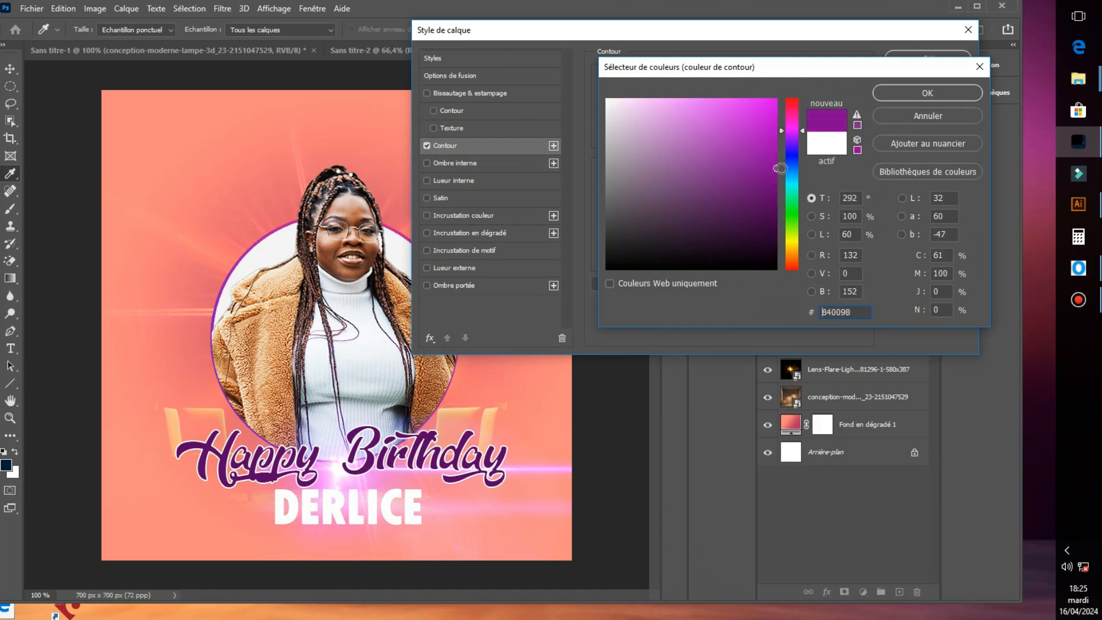
pyautogui.click(953, 94)
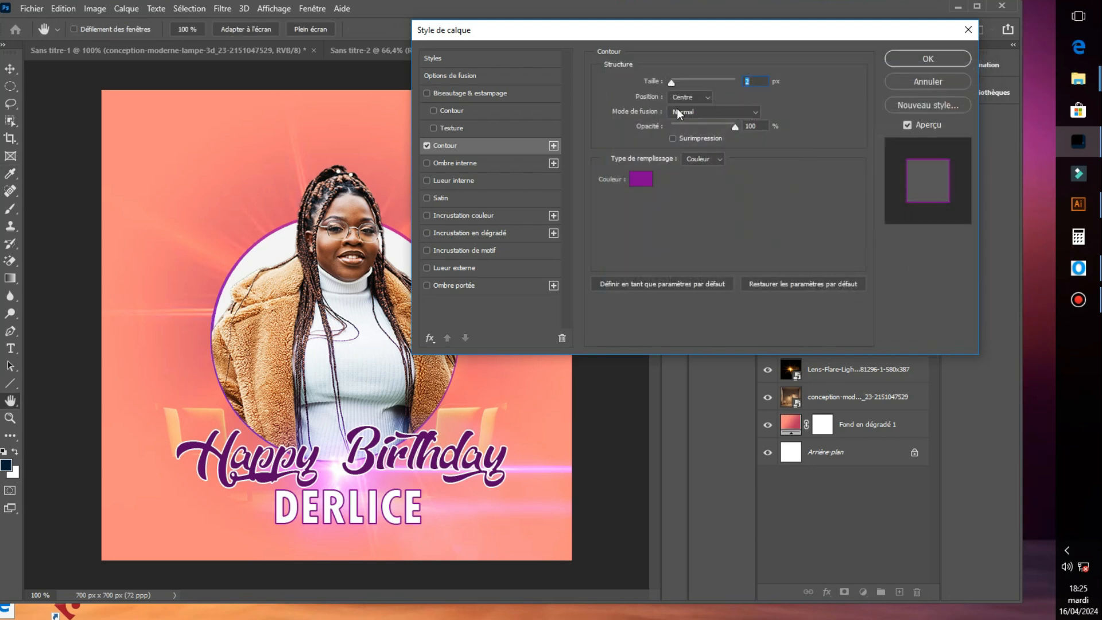
# Change the name outline's fill type to Dégradé with the Radial style and apply the layer style
pyautogui.click(722, 159)
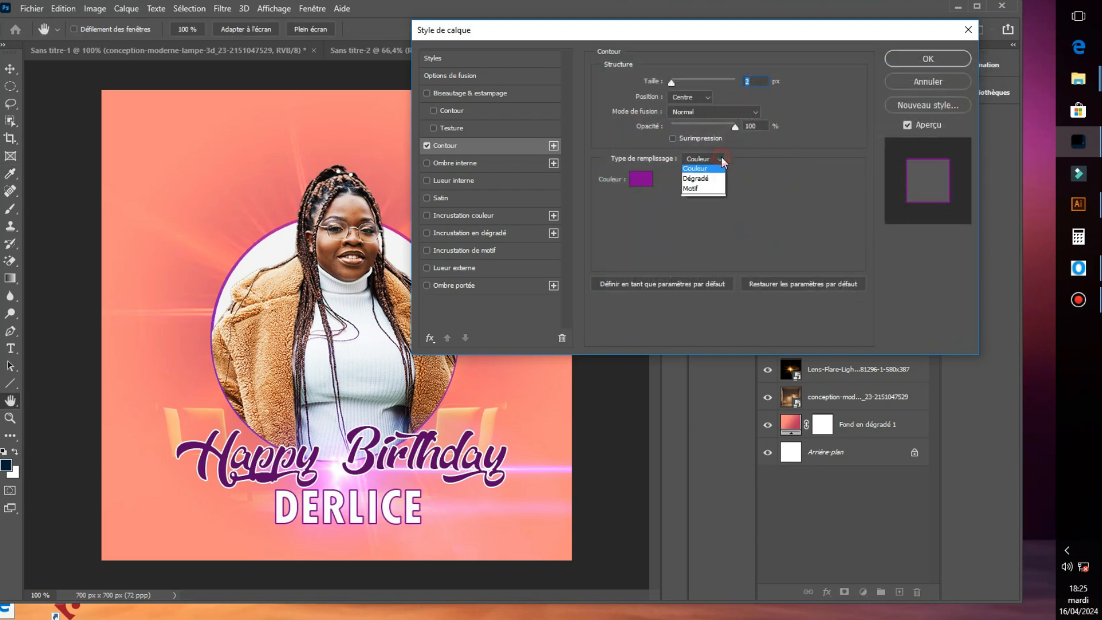
pyautogui.click(699, 179)
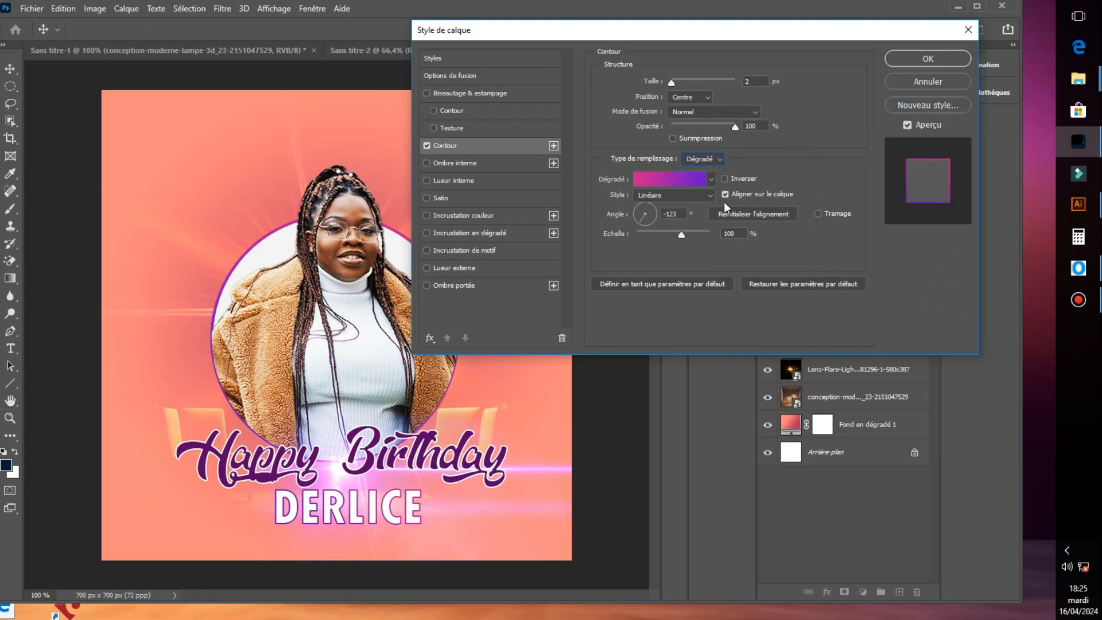
pyautogui.click(711, 194)
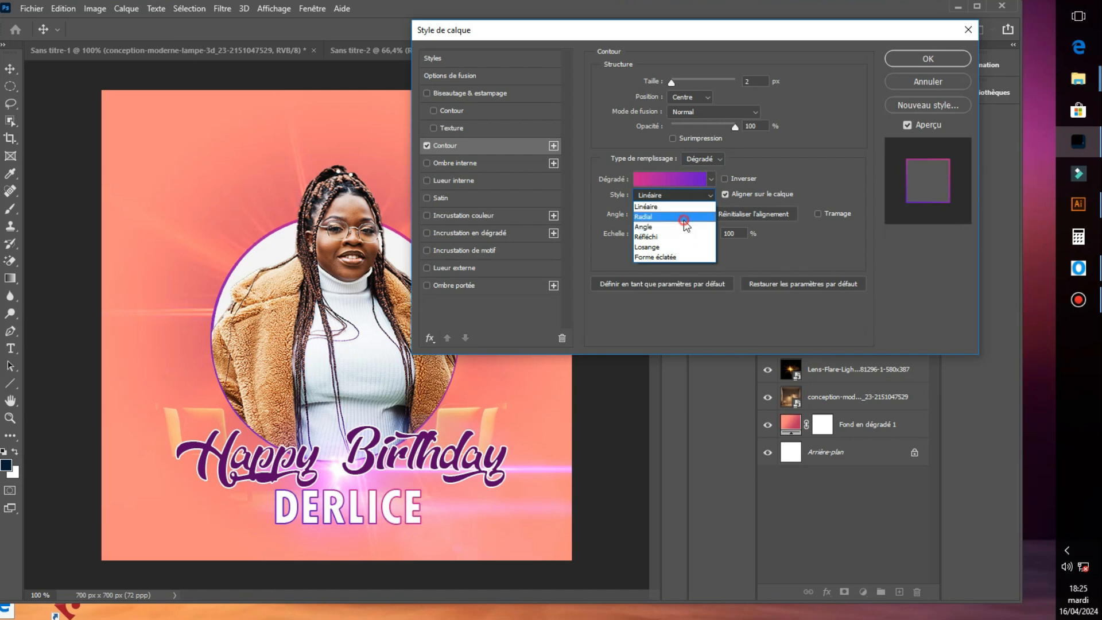
pyautogui.click(683, 219)
pyautogui.click(928, 59)
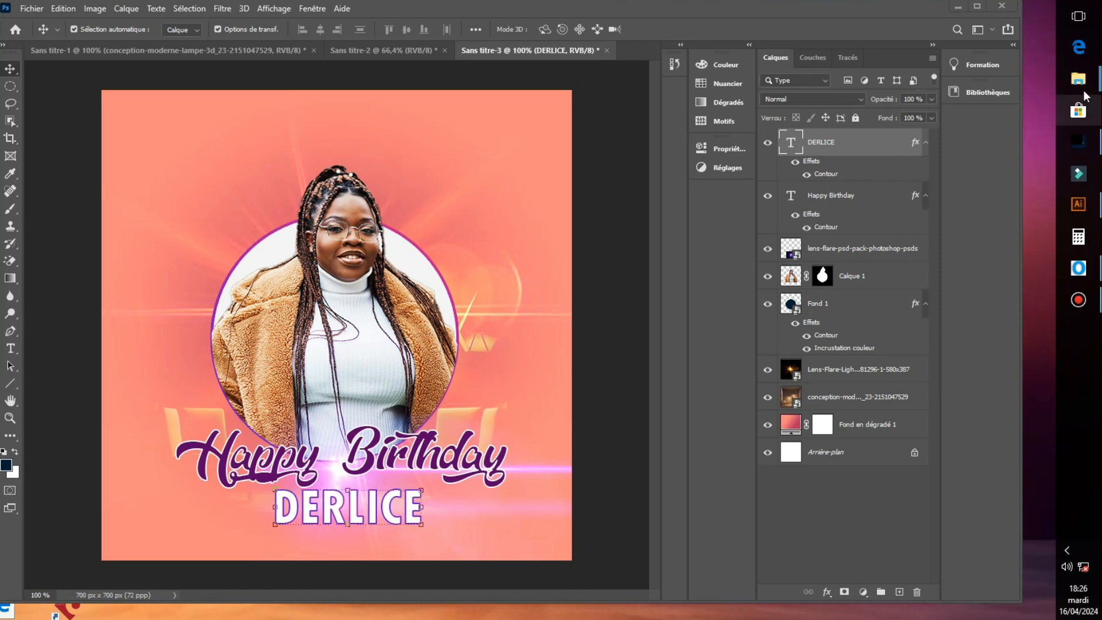
# Place the pack-vagues-scintillantes image from the montage folder over the poster and set its blend mode to Eclaircir
pyautogui.moveTo(1078, 79)
pyautogui.click(996, 149)
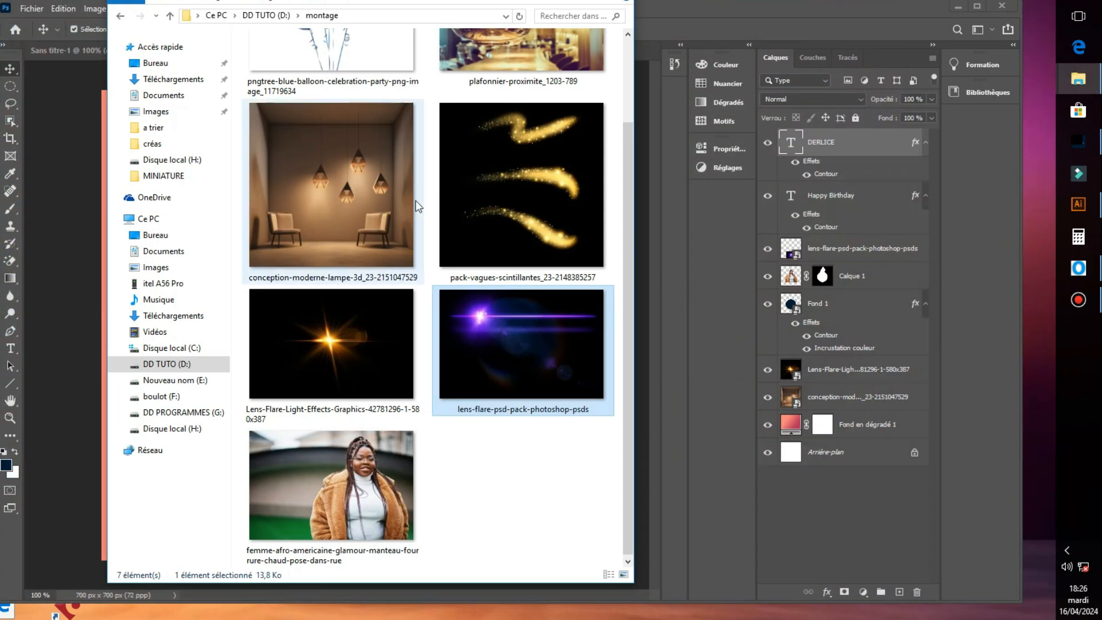
pyautogui.moveTo(504, 181); pyautogui.dragTo(73, 282)
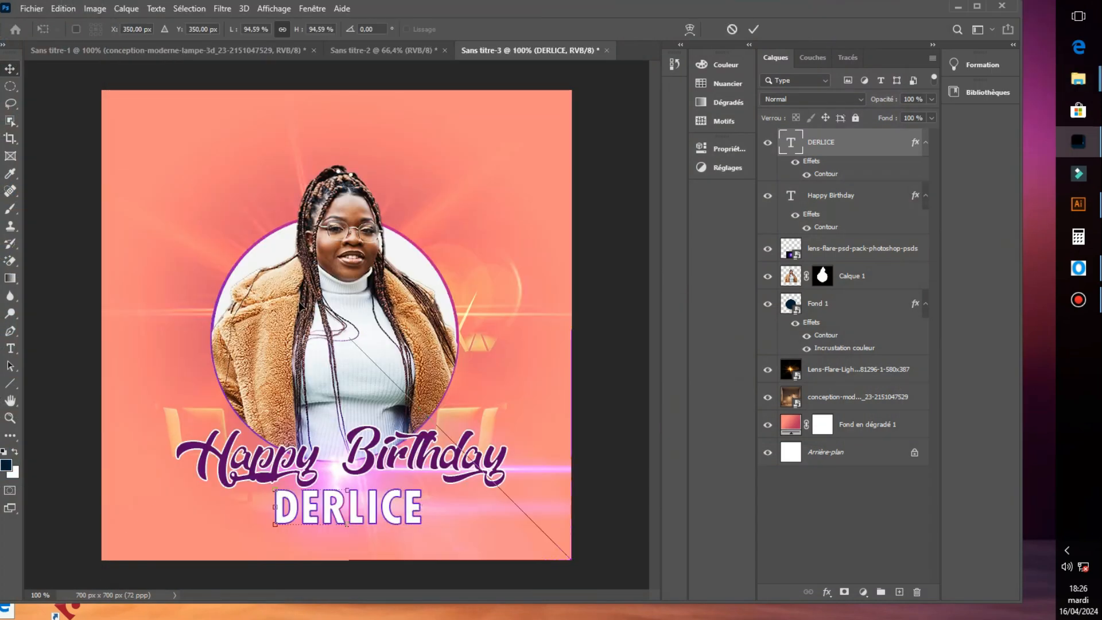
pyautogui.click(755, 30)
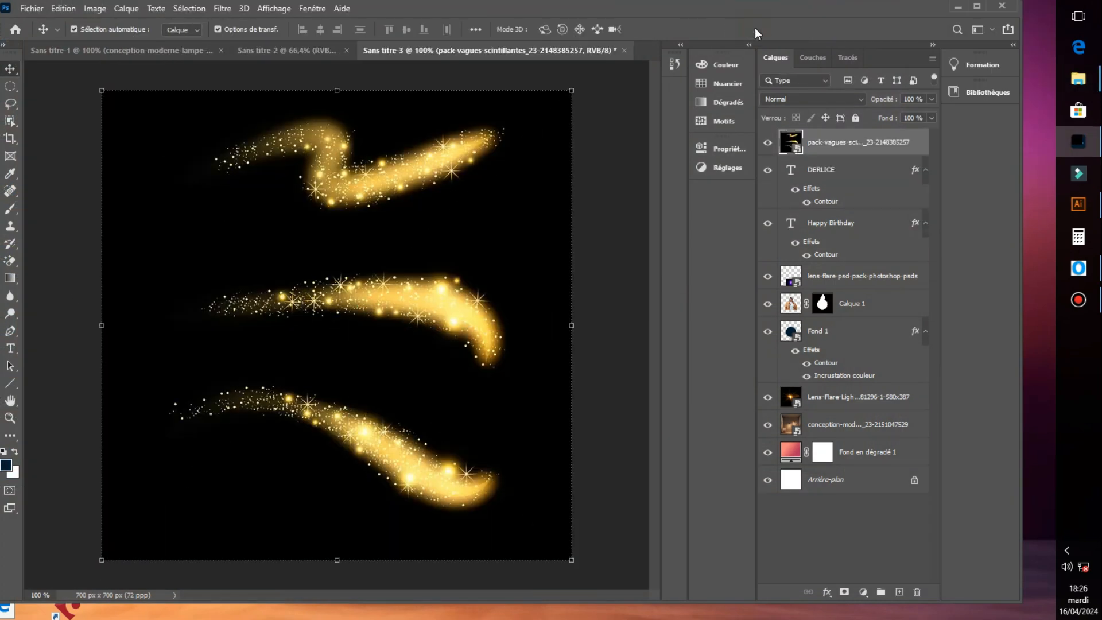
pyautogui.click(845, 101)
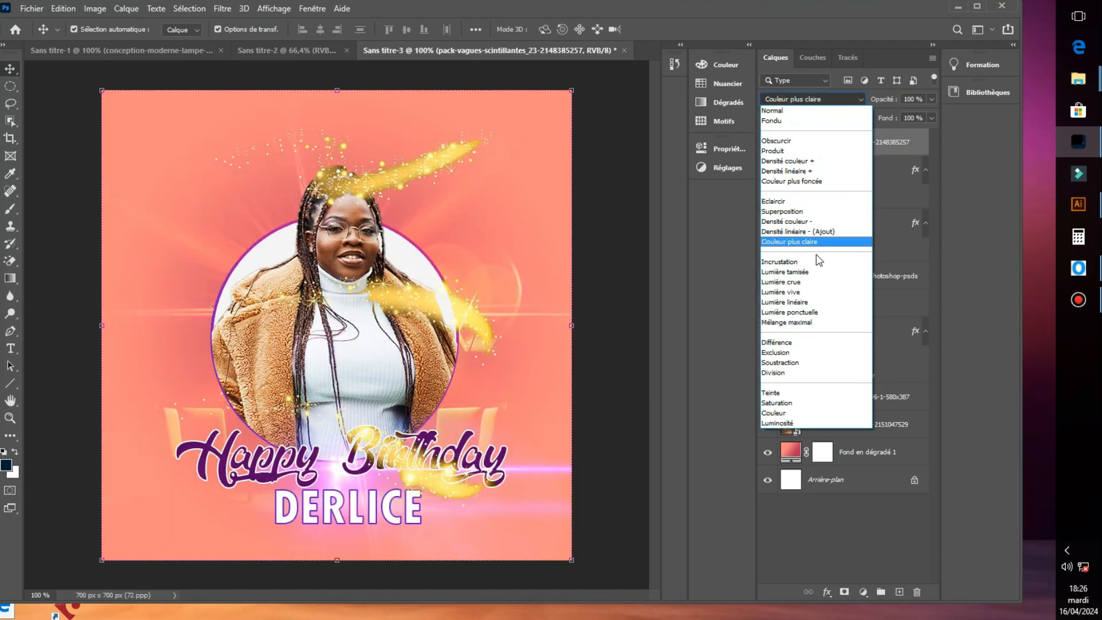
pyautogui.click(826, 202)
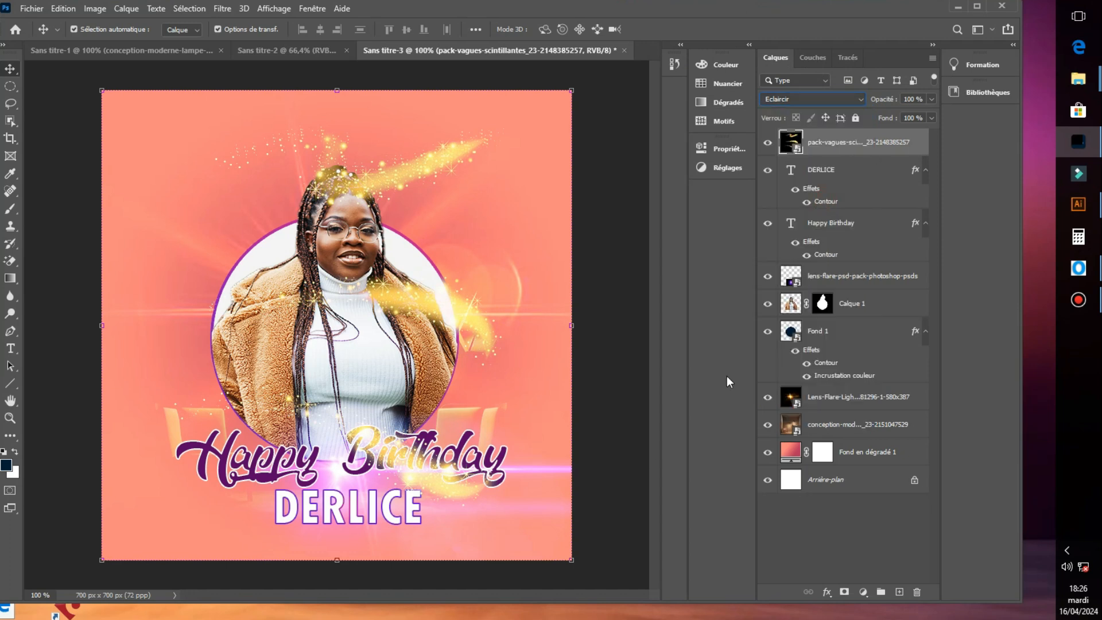
# Rasterise the sparkle layer and delete its two upper waves with a full-width rectangular selection
pyautogui.rightClick(818, 148)
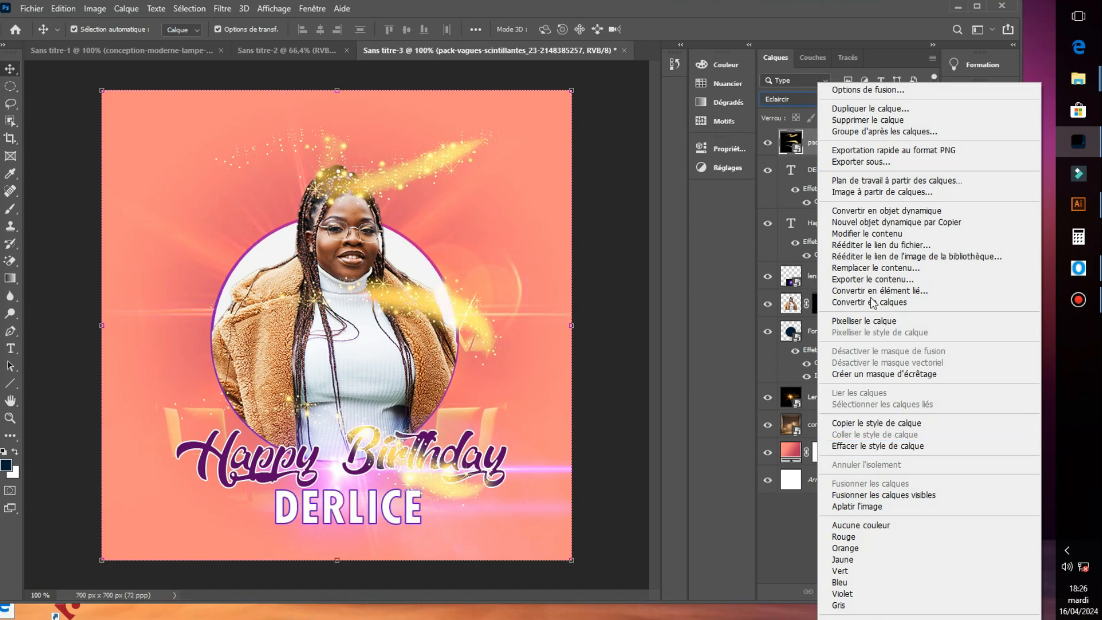
pyautogui.click(866, 321)
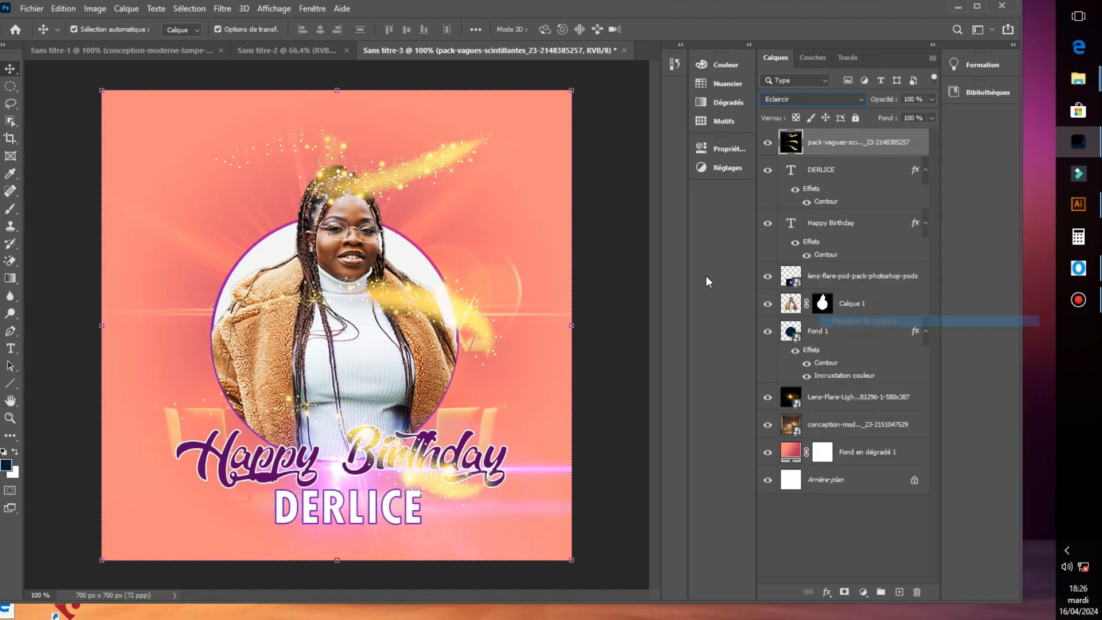
pyautogui.click(14, 90)
pyautogui.rightClick(14, 91)
pyautogui.click(56, 85)
pyautogui.moveTo(89, 74); pyautogui.dragTo(658, 381)
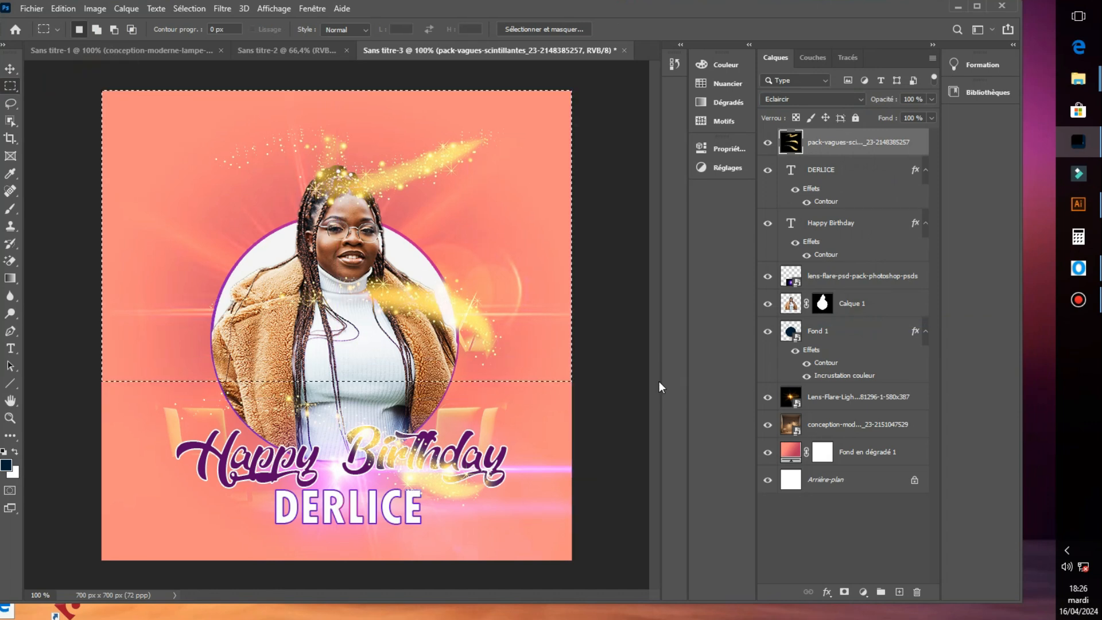
pyautogui.press('Delete')
# Move the remaining gold sparkle wave slightly to the right across the "Happy Birthday" text
pyautogui.press('v')
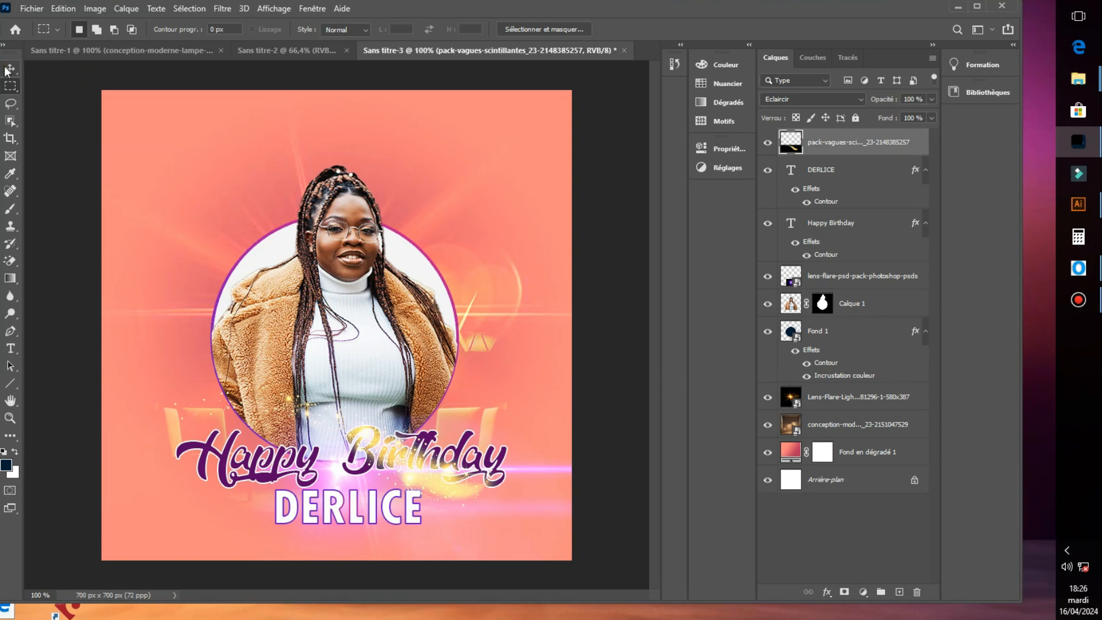
pyautogui.moveTo(465, 491)
pyautogui.mouseDown()
pyautogui.moveTo(442, 471)
pyautogui.moveTo(464, 485)
pyautogui.mouseUp()
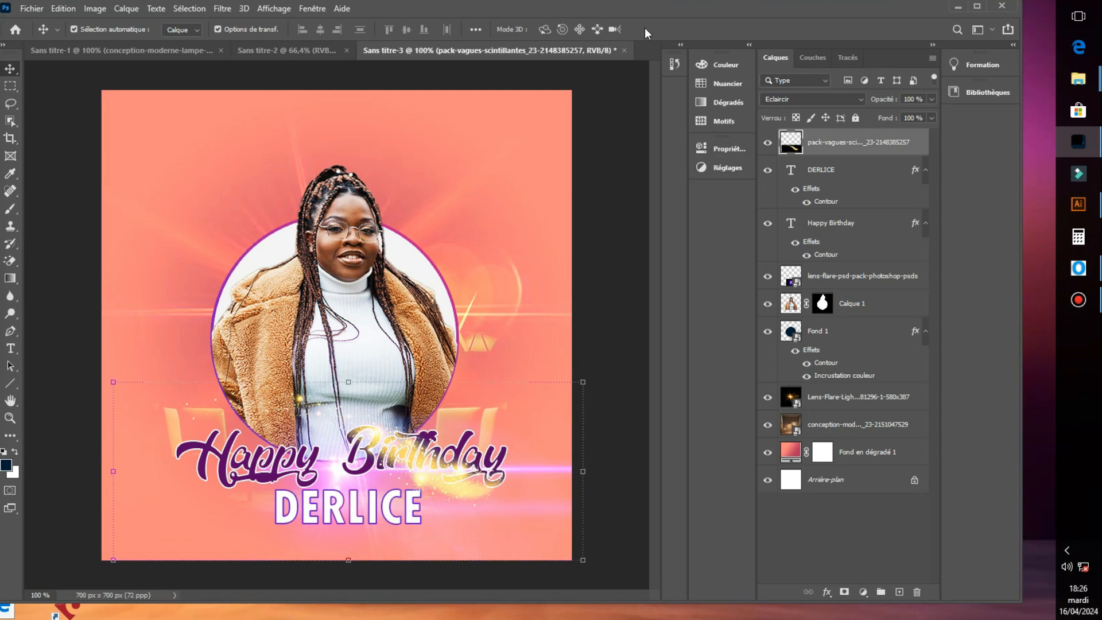
# Place the pack-vagues-scintillantes image from the montage folder over the poster again and set its blend mode to Superposition
pyautogui.moveTo(586, 258); pyautogui.dragTo(588, 262)
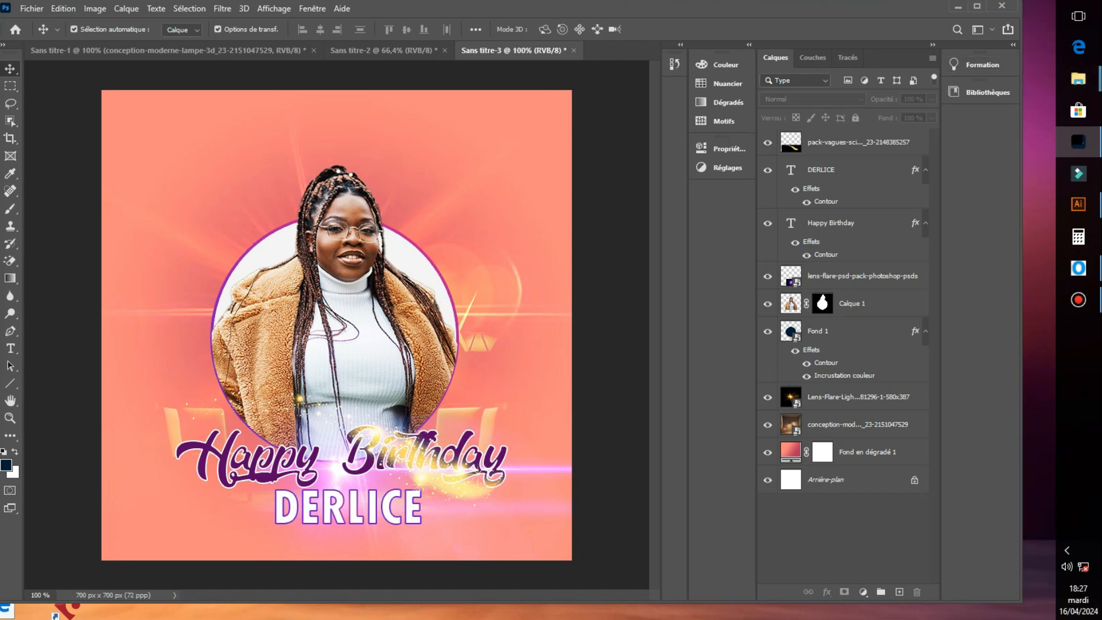
pyautogui.click(1079, 79)
pyautogui.moveTo(95, 283); pyautogui.dragTo(76, 285)
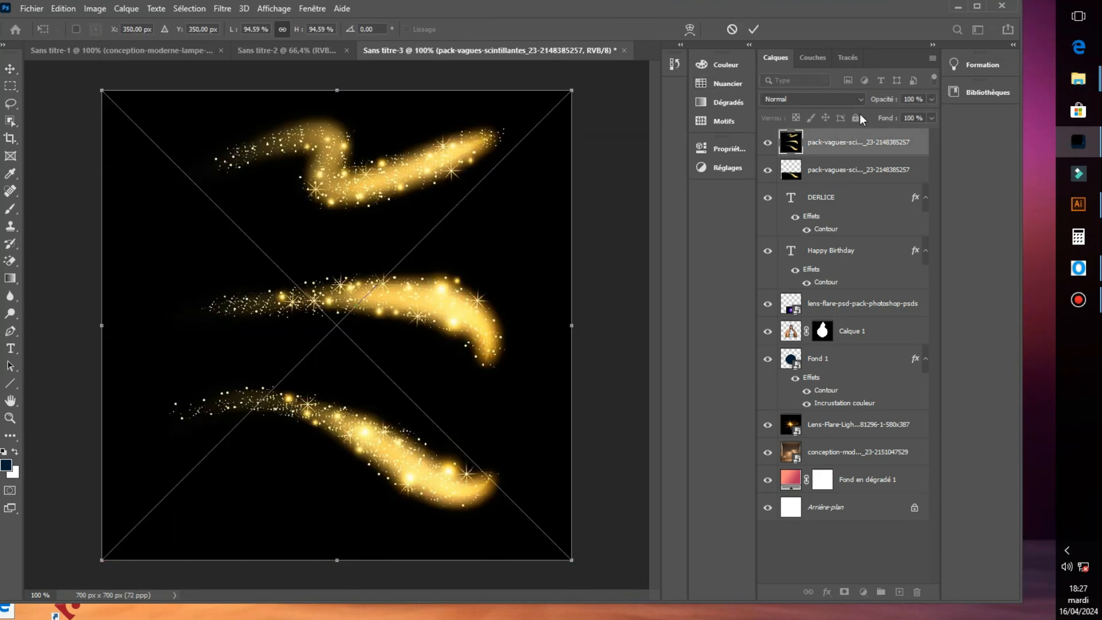
pyautogui.click(859, 104)
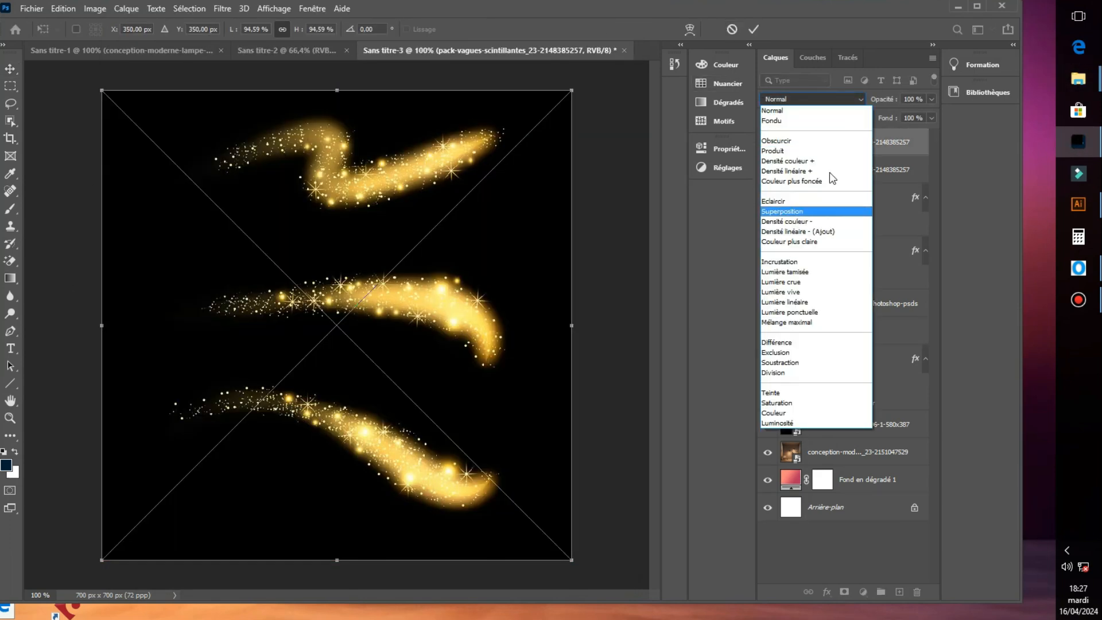
pyautogui.click(753, 29)
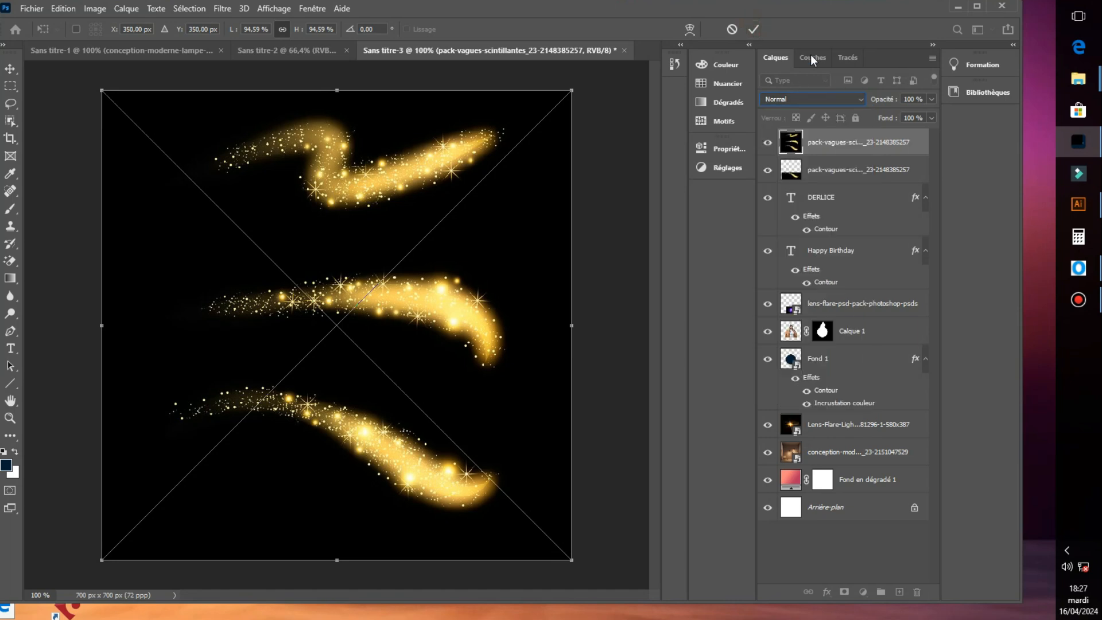
pyautogui.click(849, 99)
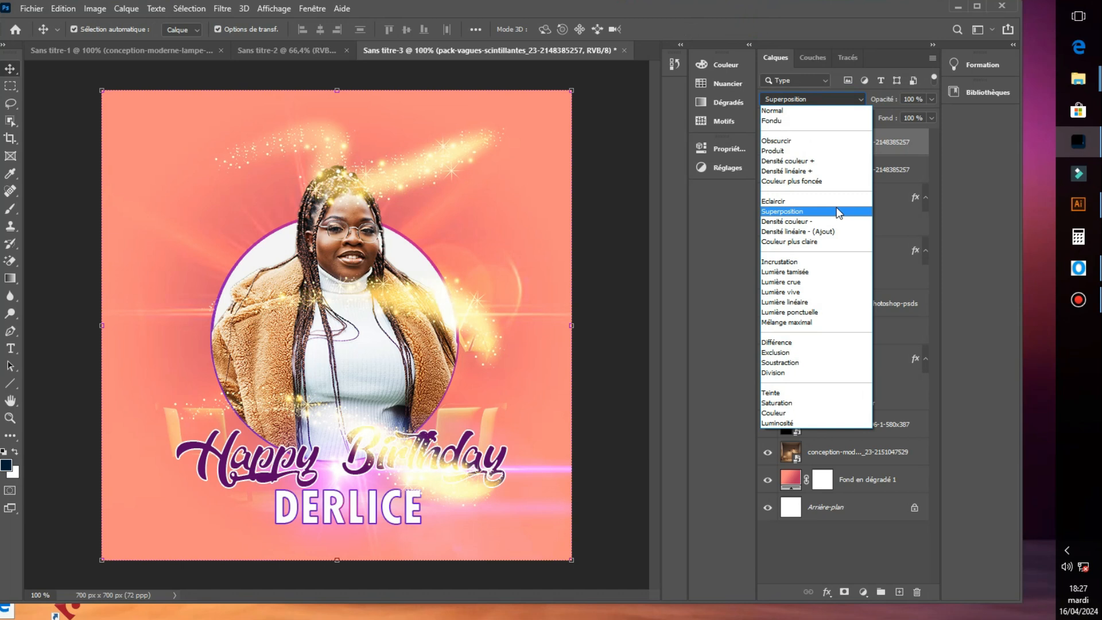
pyautogui.click(838, 212)
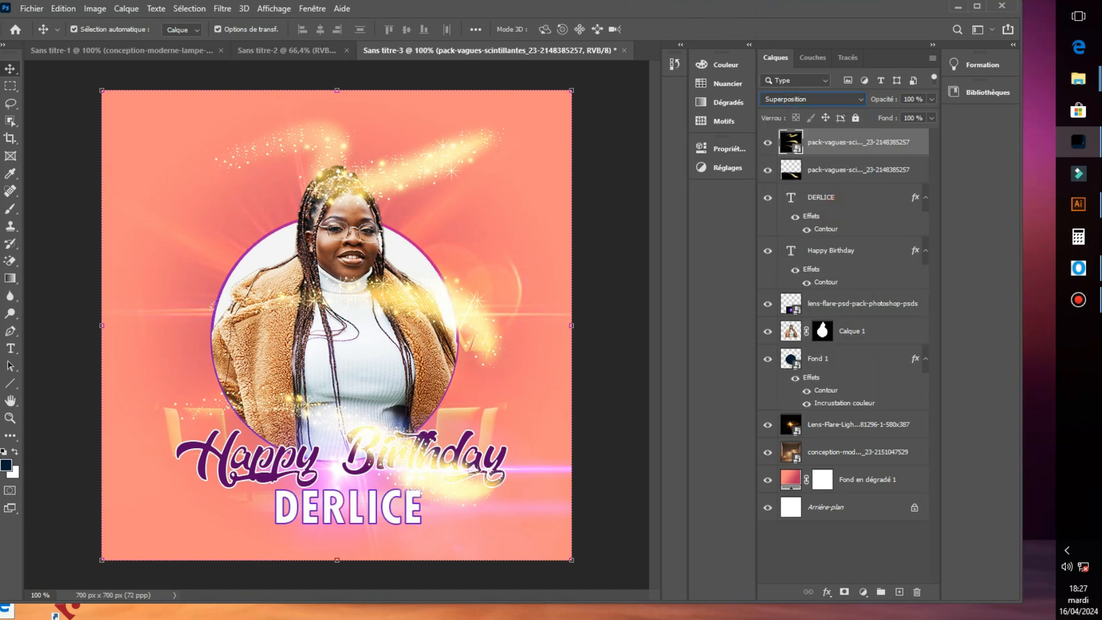
# Move the new sparkle layer below the Fond 1 circle, scale it to about 200%, and shift it slightly left and down
pyautogui.moveTo(838, 145); pyautogui.dragTo(833, 415)
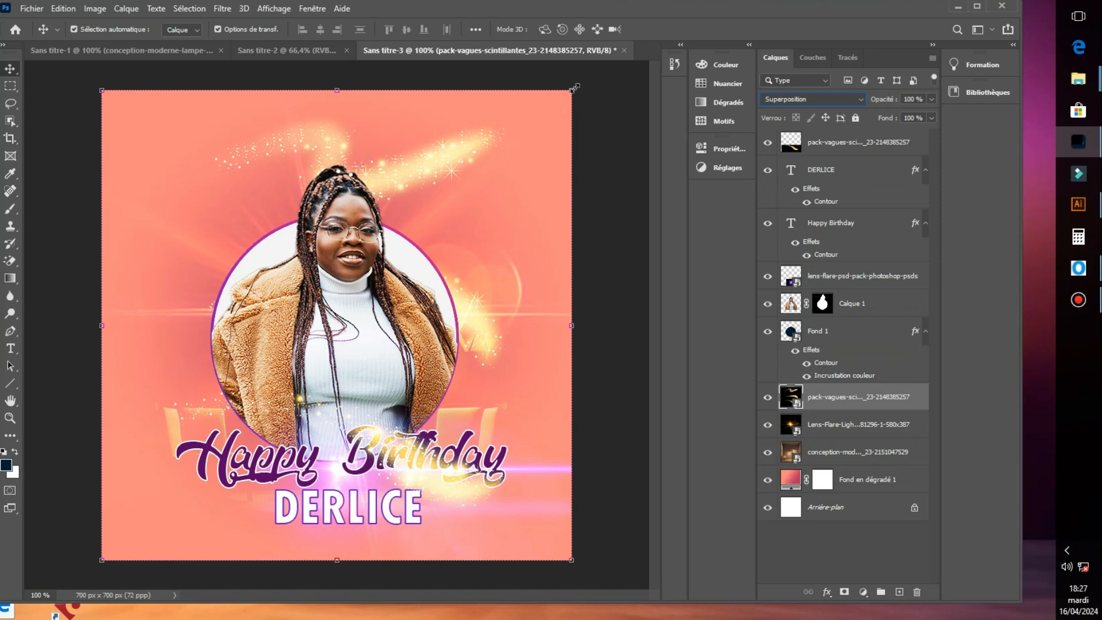
pyautogui.moveTo(591, 79); pyautogui.dragTo(786, 1)
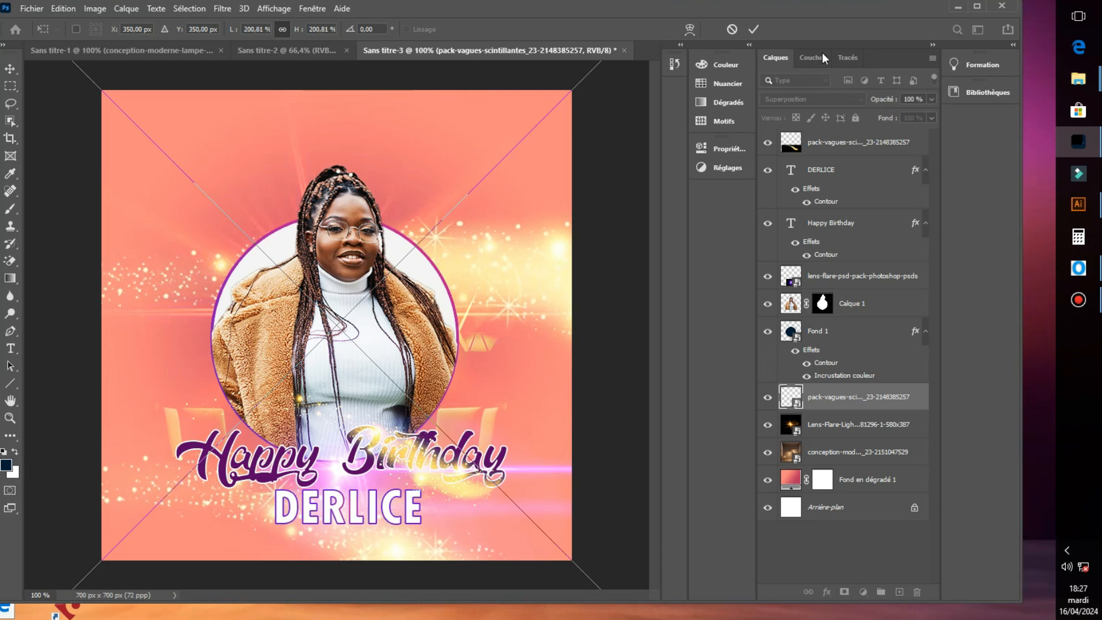
pyautogui.moveTo(551, 266); pyautogui.dragTo(528, 318)
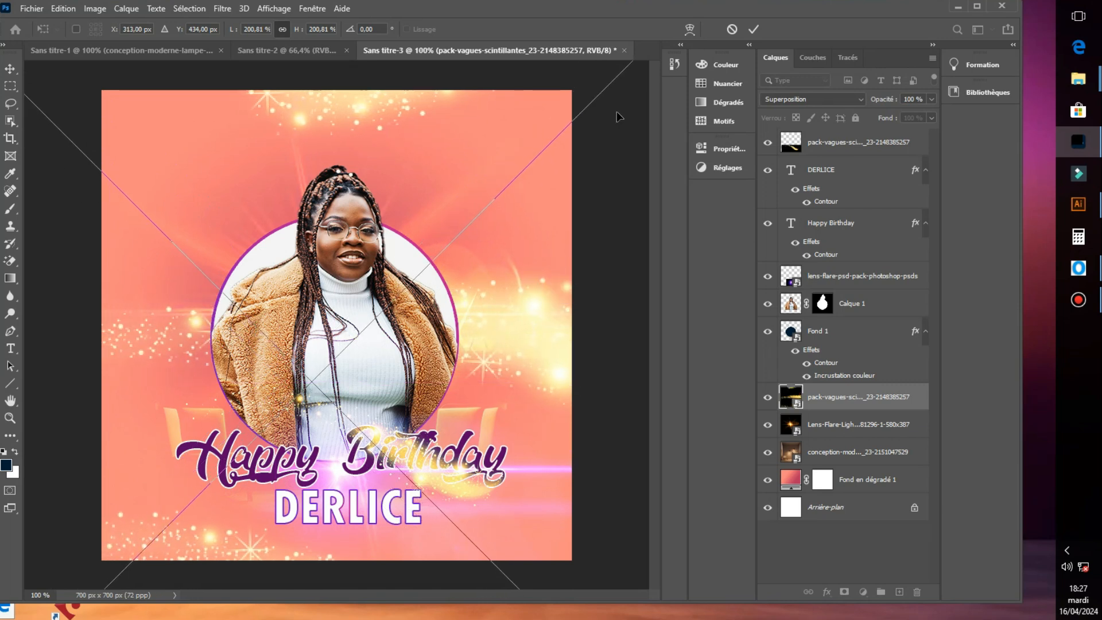
pyautogui.click(754, 29)
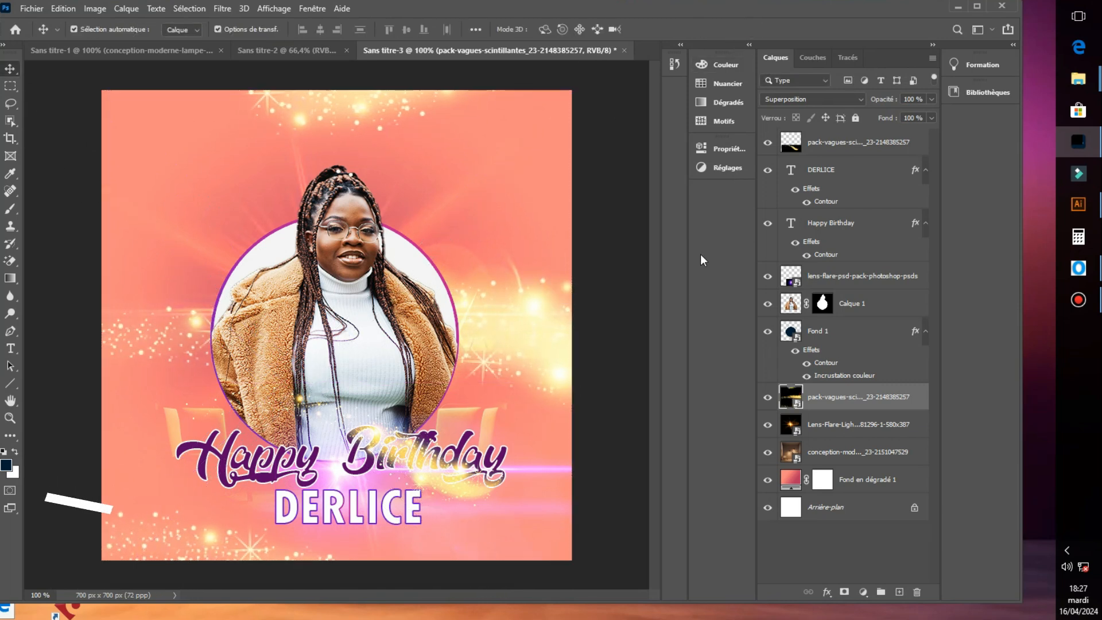
pyautogui.click(607, 287)
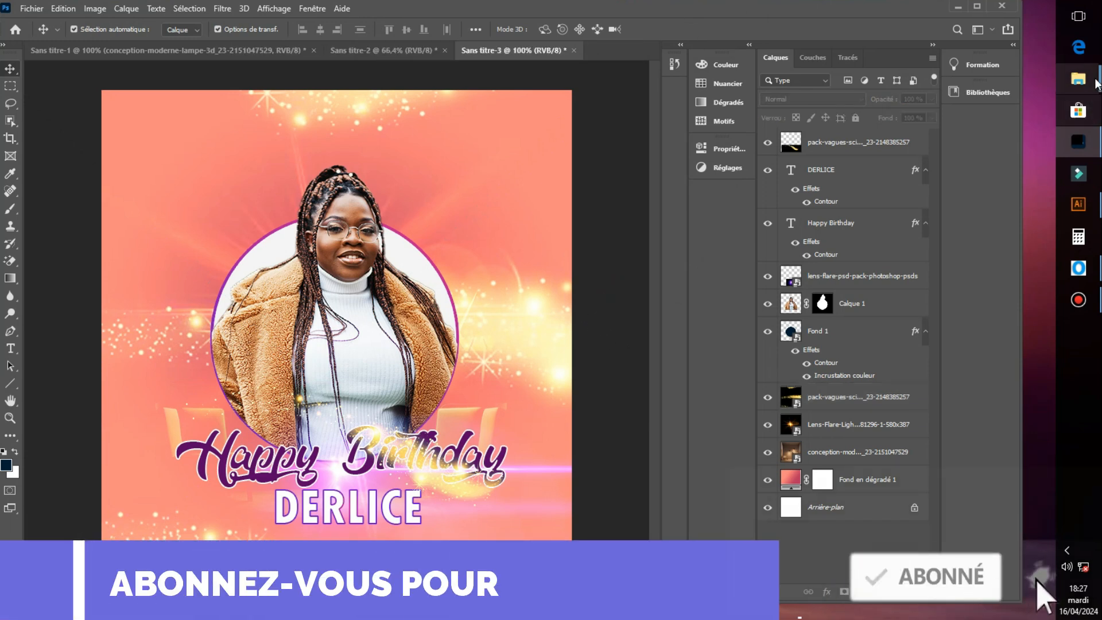
# Place the blue balloon image from the montage folder on the poster and position it over the left side of the portrait circle
pyautogui.moveTo(1078, 81)
pyautogui.click(985, 146)
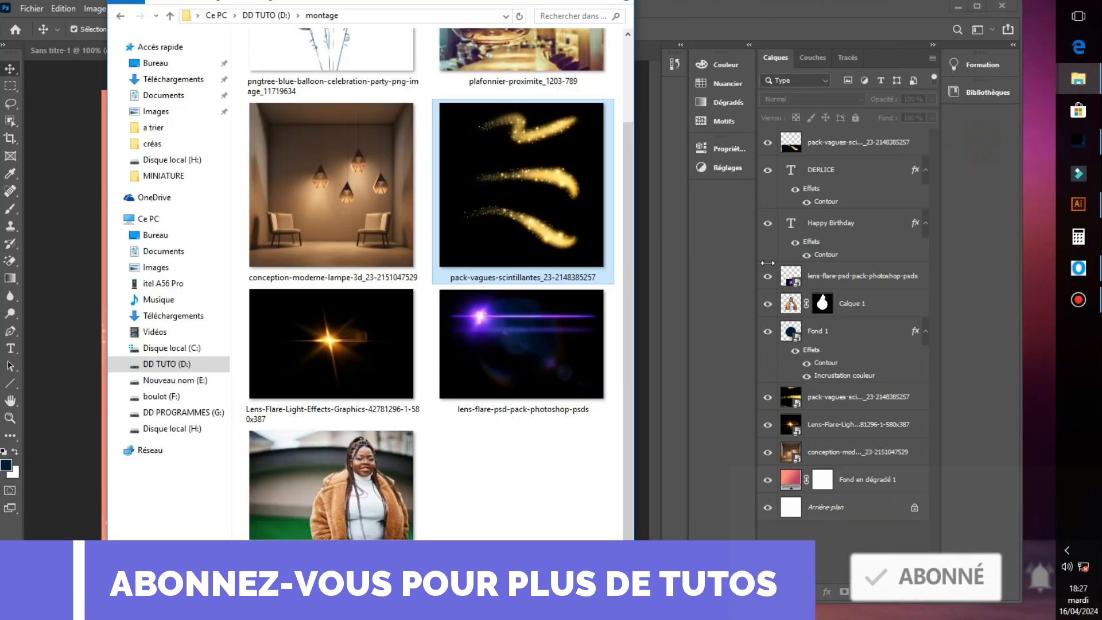
pyautogui.scroll(2, 361, 126)
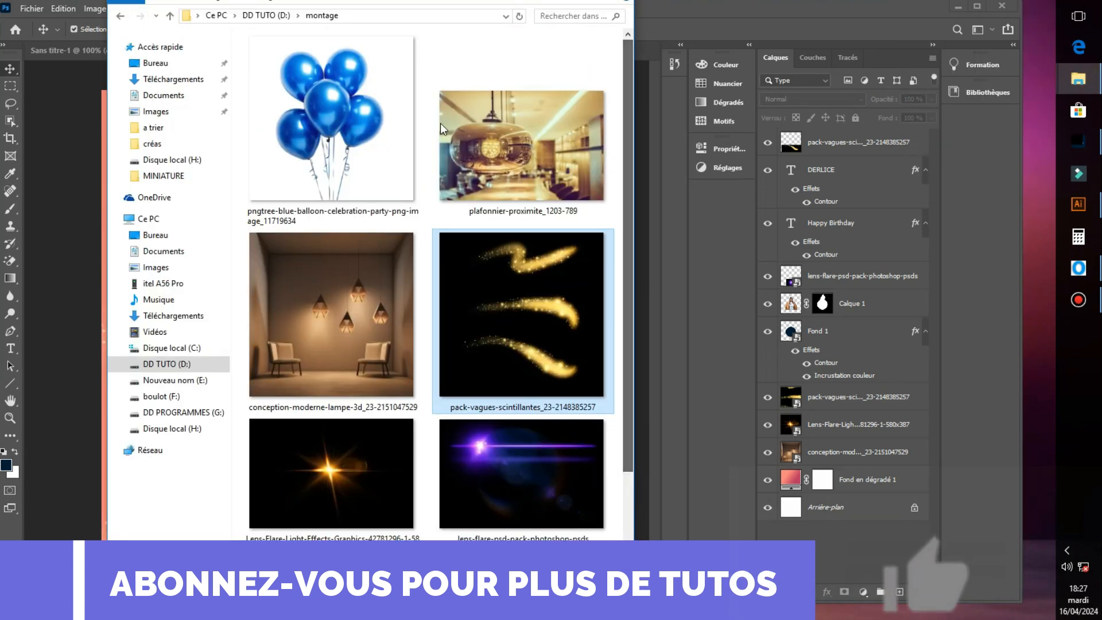
pyautogui.moveTo(360, 123); pyautogui.dragTo(83, 311)
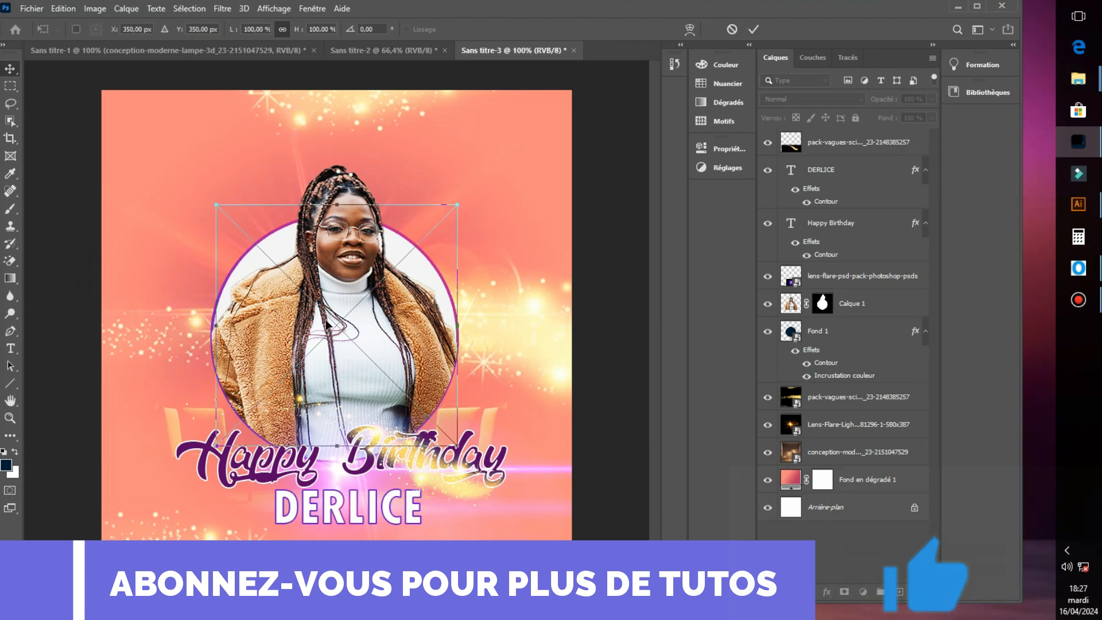
pyautogui.moveTo(354, 330); pyautogui.dragTo(240, 331)
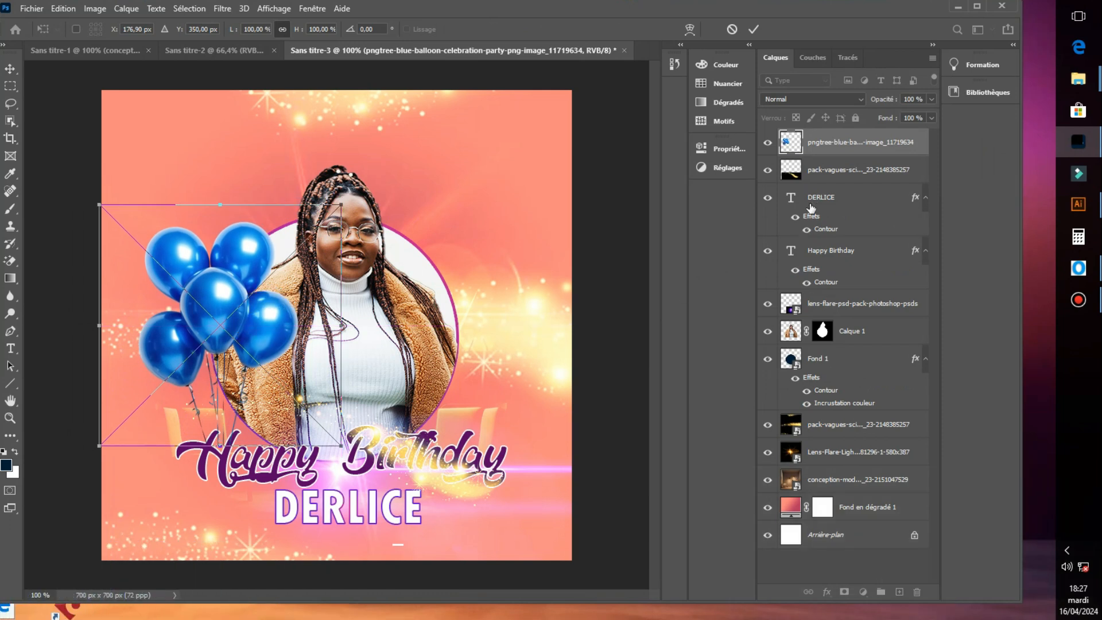
# Confirm the balloon placement and set the balloon layer's blend mode to Lumière tamisée
pyautogui.click(862, 98)
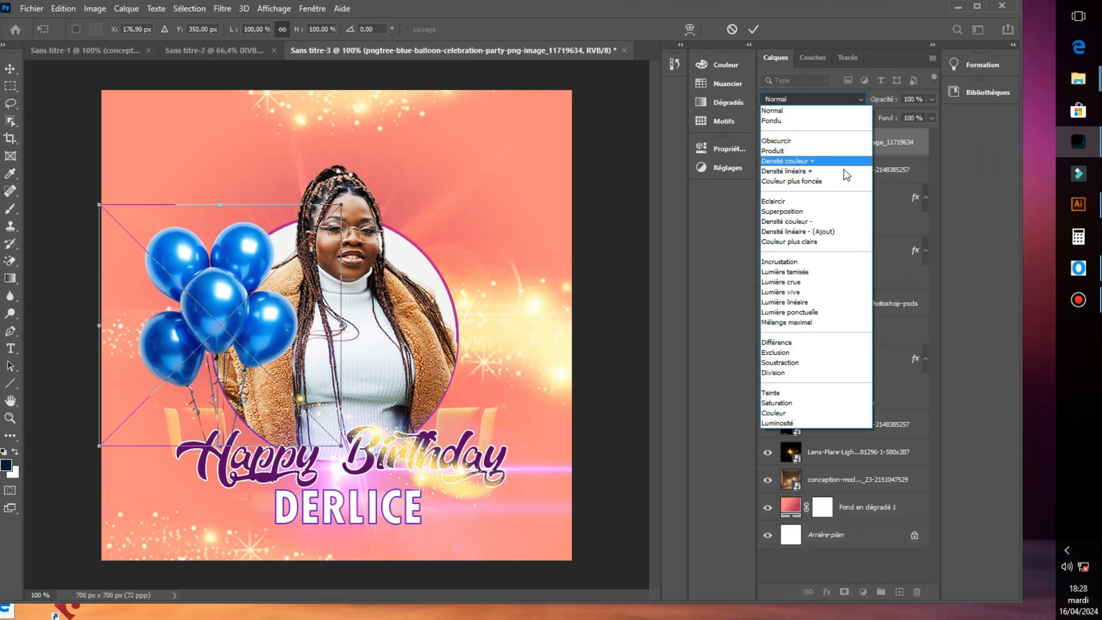
pyautogui.click(752, 30)
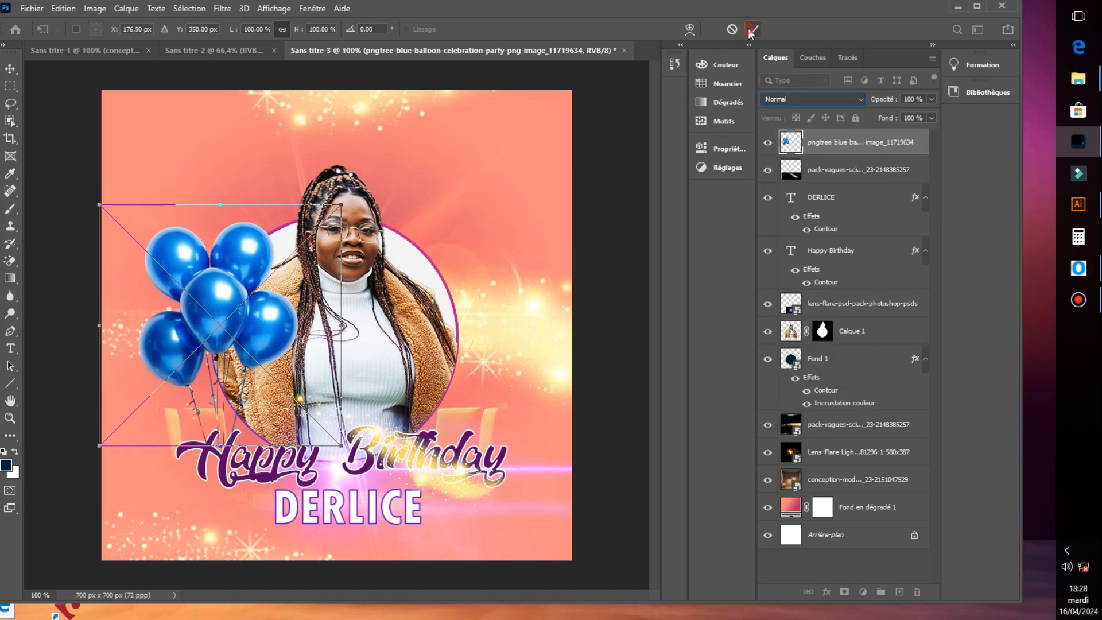
pyautogui.click(753, 30)
pyautogui.click(851, 102)
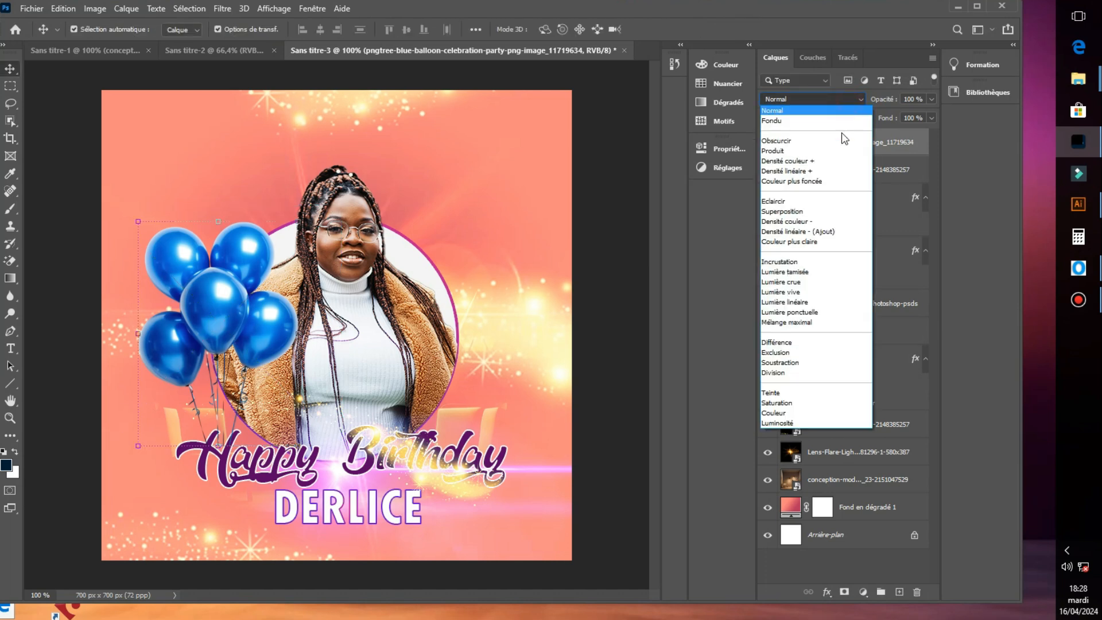
pyautogui.click(831, 273)
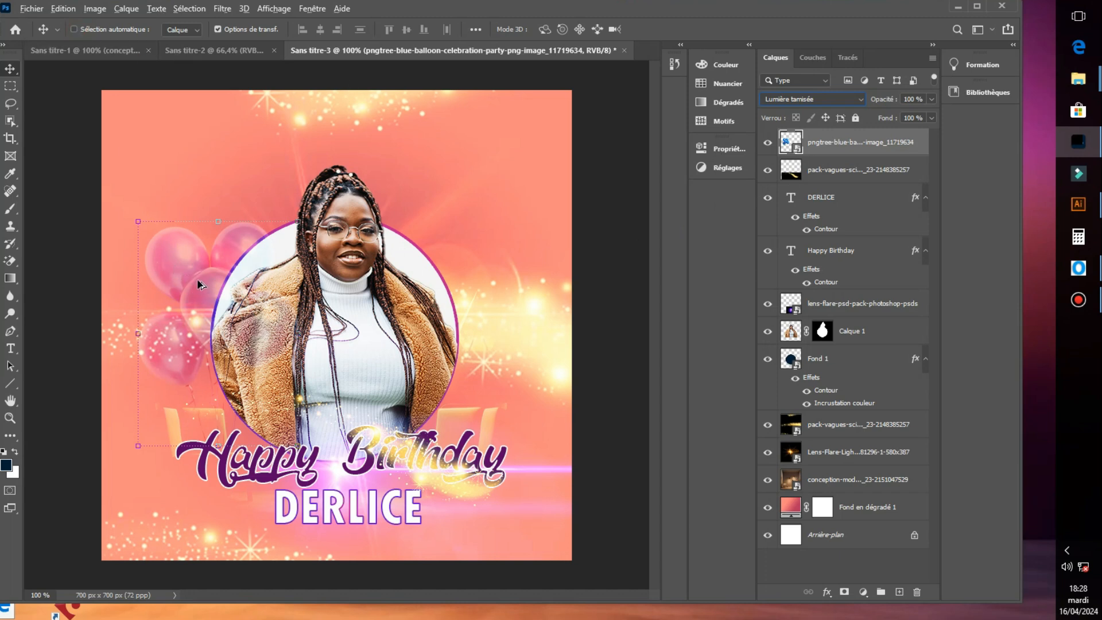
# Duplicate the balloons to the right side of the portrait and flip the copy horizontally
pyautogui.moveTo(198, 280); pyautogui.dragTo(465, 285)
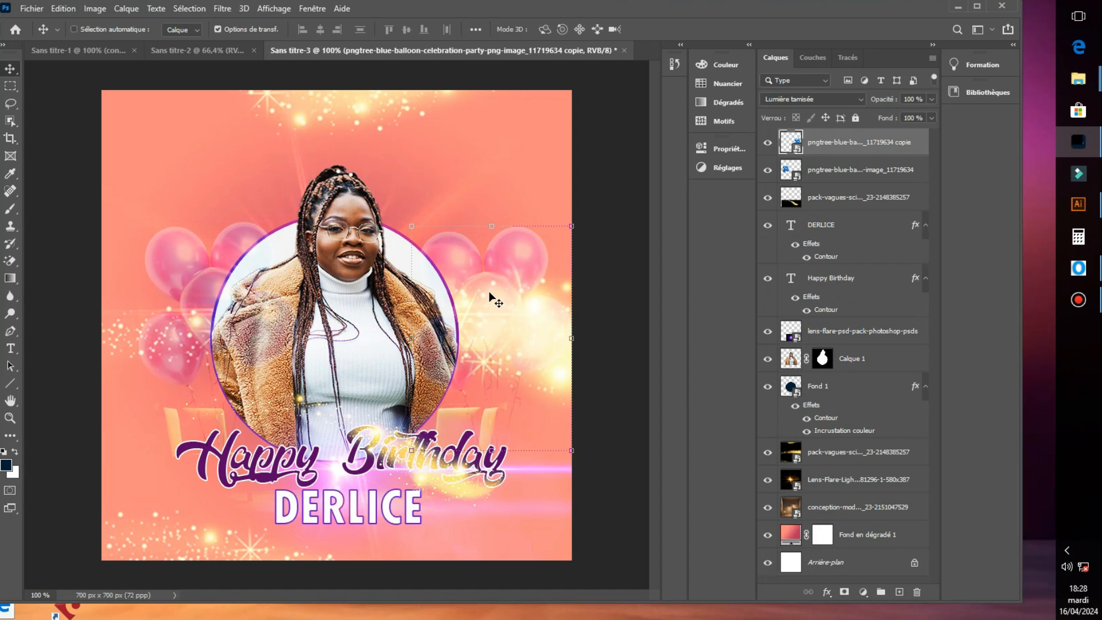
pyautogui.rightClick(487, 291)
pyautogui.click(484, 299)
pyautogui.hotkey('ctrl', 't')
pyautogui.rightClick(472, 268)
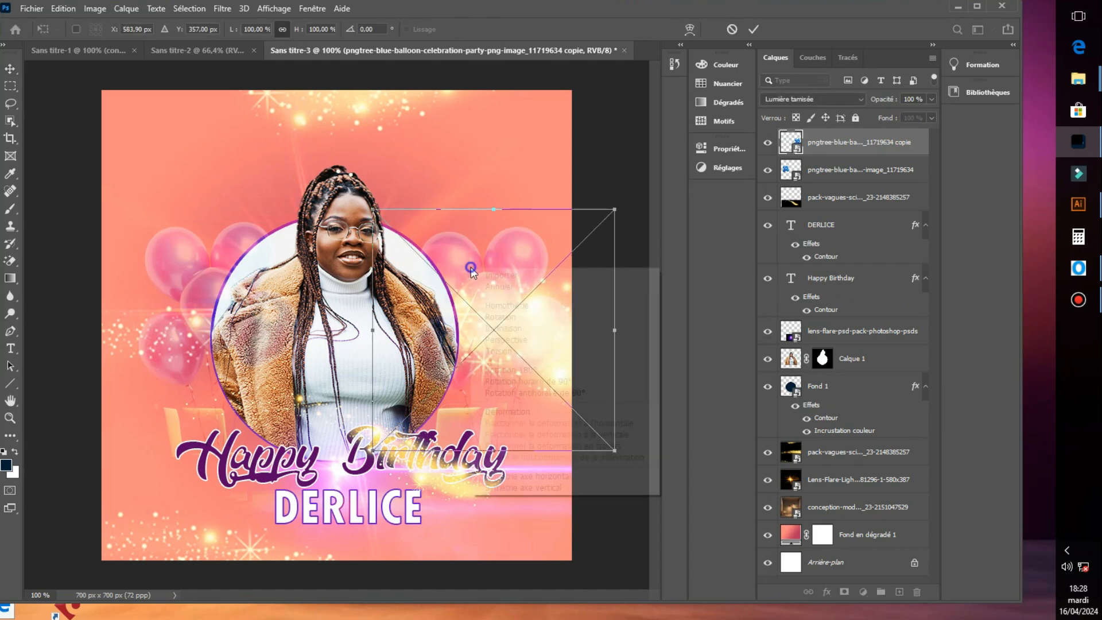
pyautogui.click(513, 477)
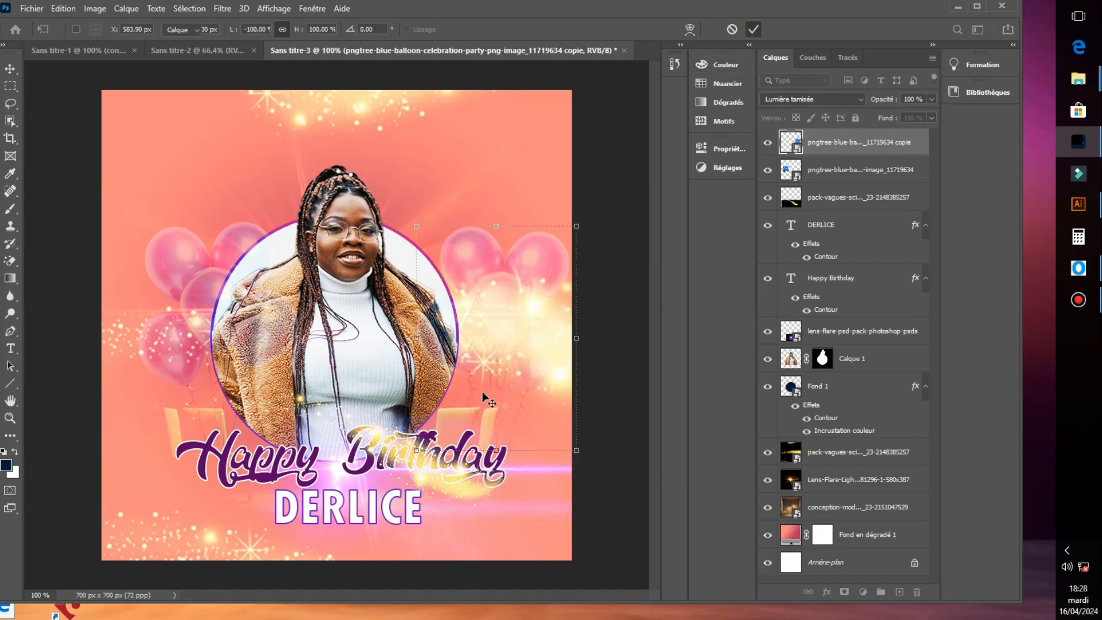
pyautogui.press('Return')
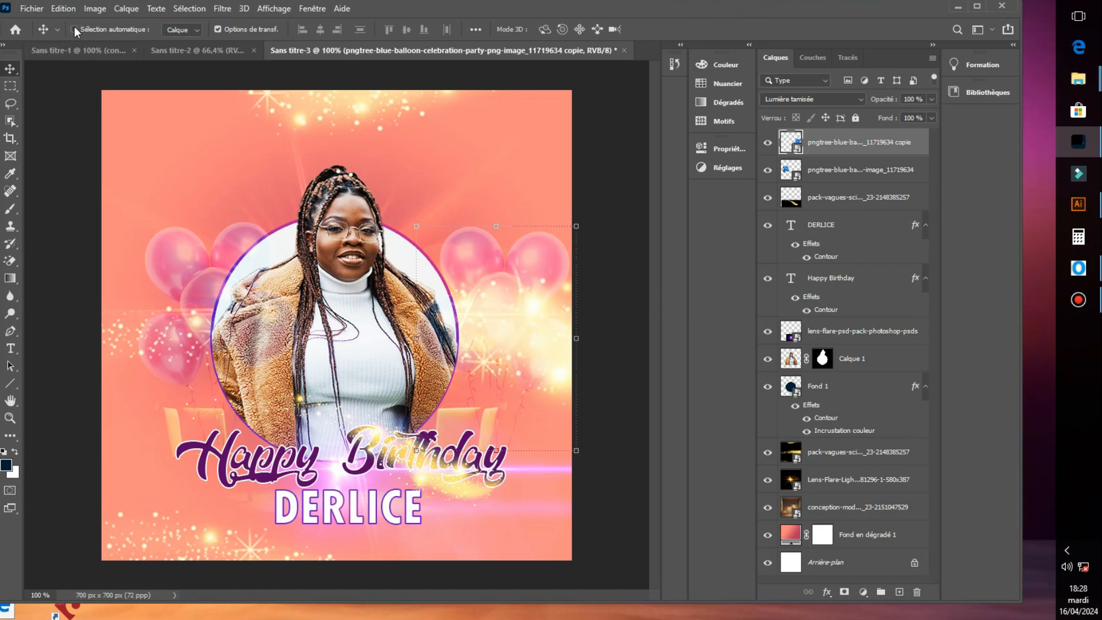
# Shift the large background sparkle layer downward behind the portrait
pyautogui.moveTo(121, 350)
pyautogui.mouseDown()
pyautogui.moveTo(118, 377)
pyautogui.moveTo(123, 362)
pyautogui.mouseUp()
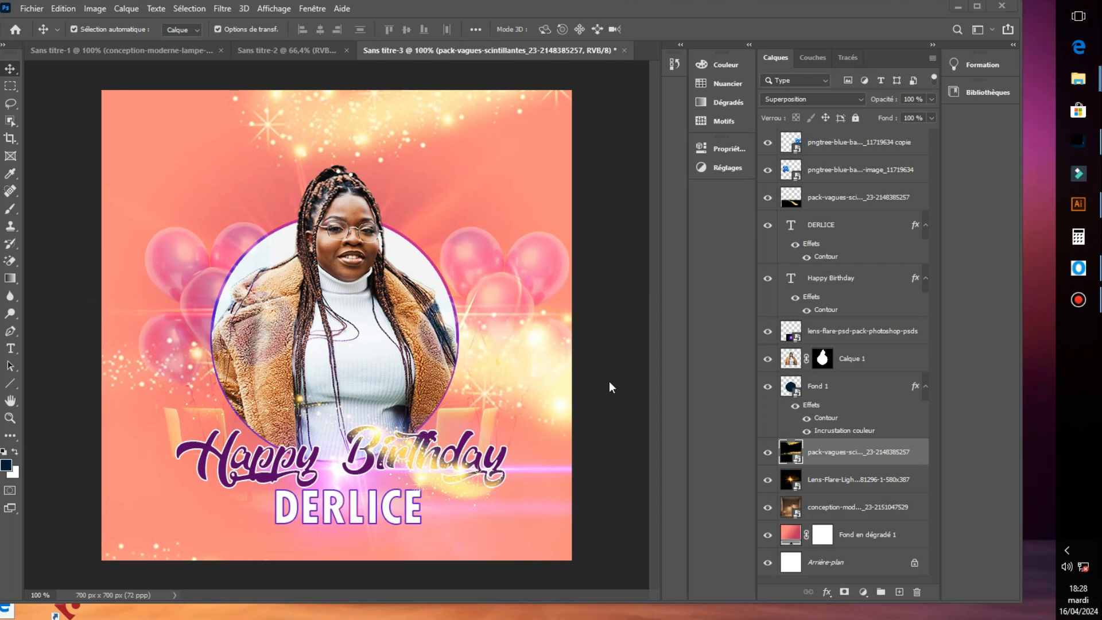
# Place the plafonnier-proximite_1203-789 image from the montage folder and move its layer to the top of the stack
pyautogui.moveTo(1079, 78)
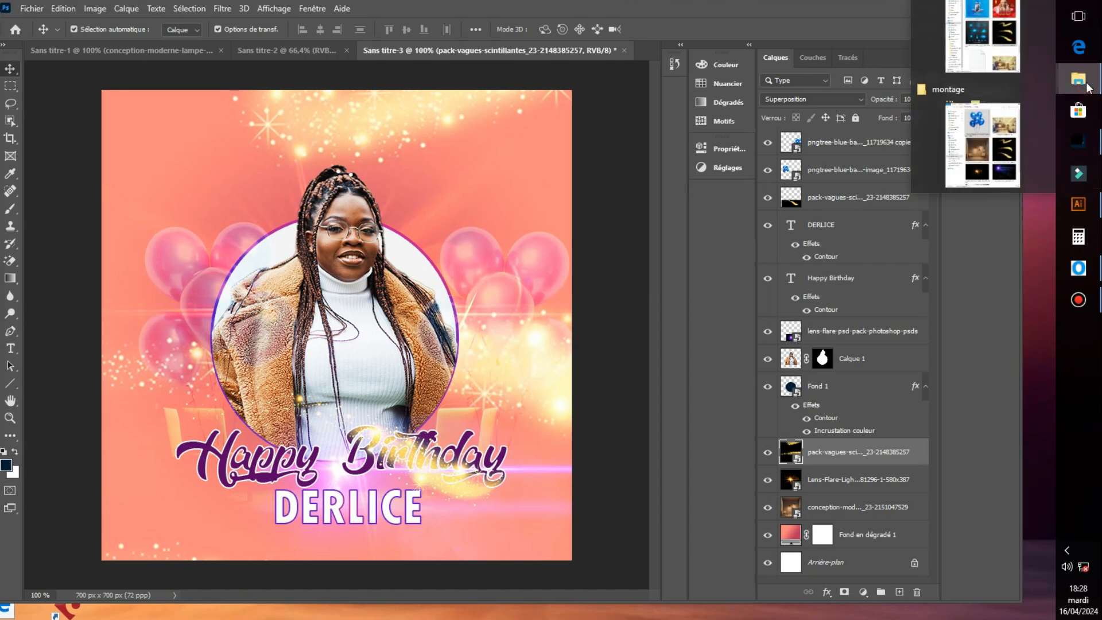
pyautogui.click(1011, 143)
pyautogui.press('Right')
pyautogui.moveTo(521, 146); pyautogui.dragTo(81, 312)
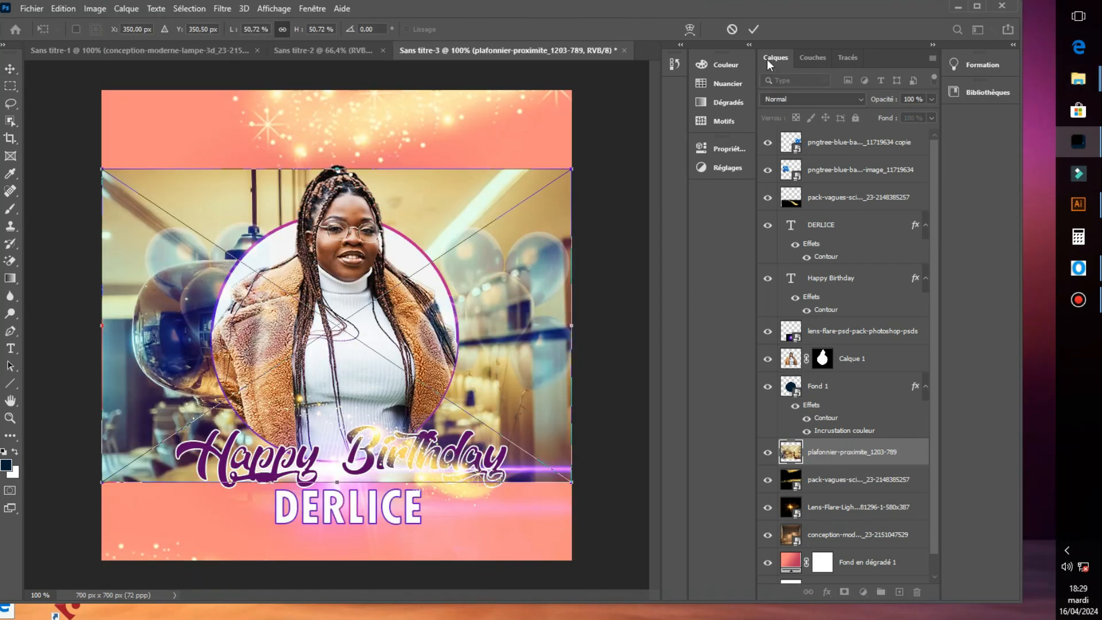
pyautogui.click(752, 29)
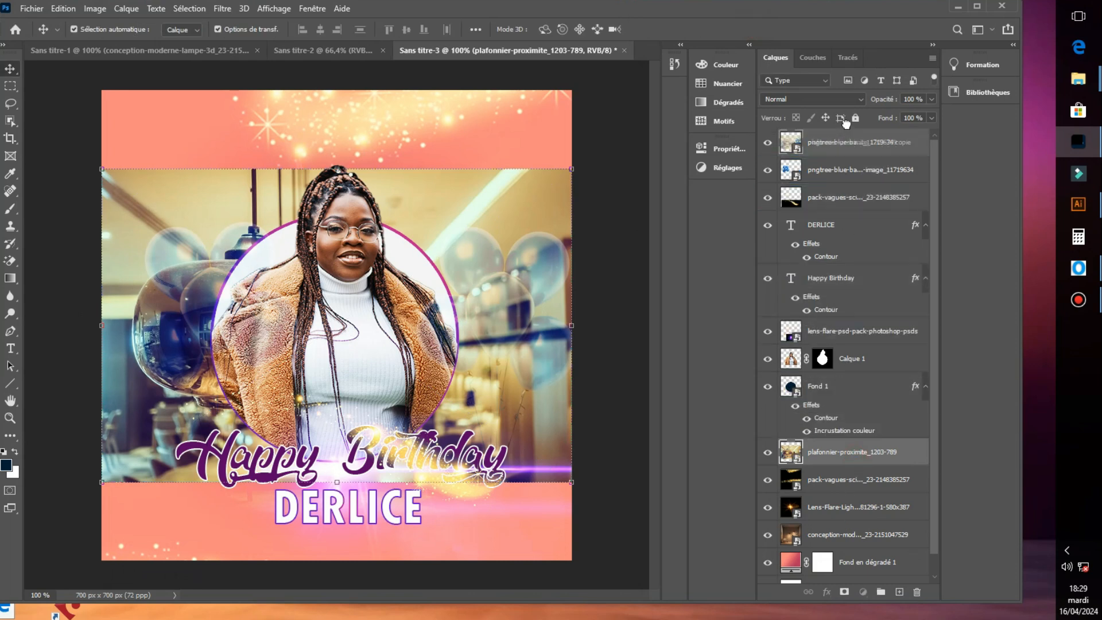
pyautogui.moveTo(845, 142); pyautogui.dragTo(845, 144)
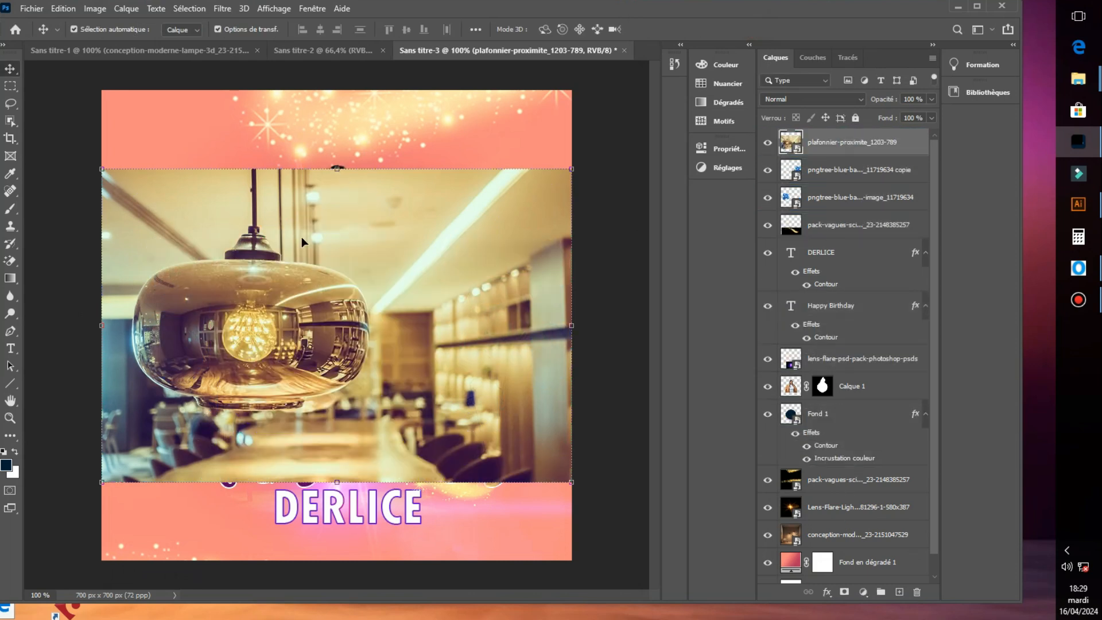
# Select the hanging lamp as the subject, copy it to its own layer, and delete the original lamp photo layer
pyautogui.click(191, 9)
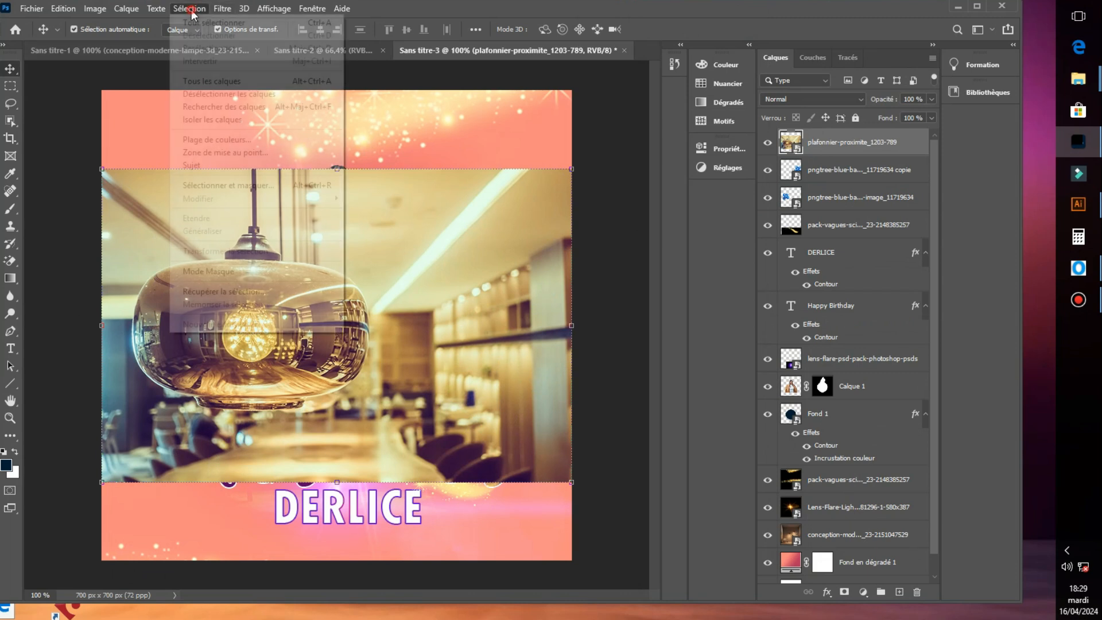
pyautogui.click(221, 166)
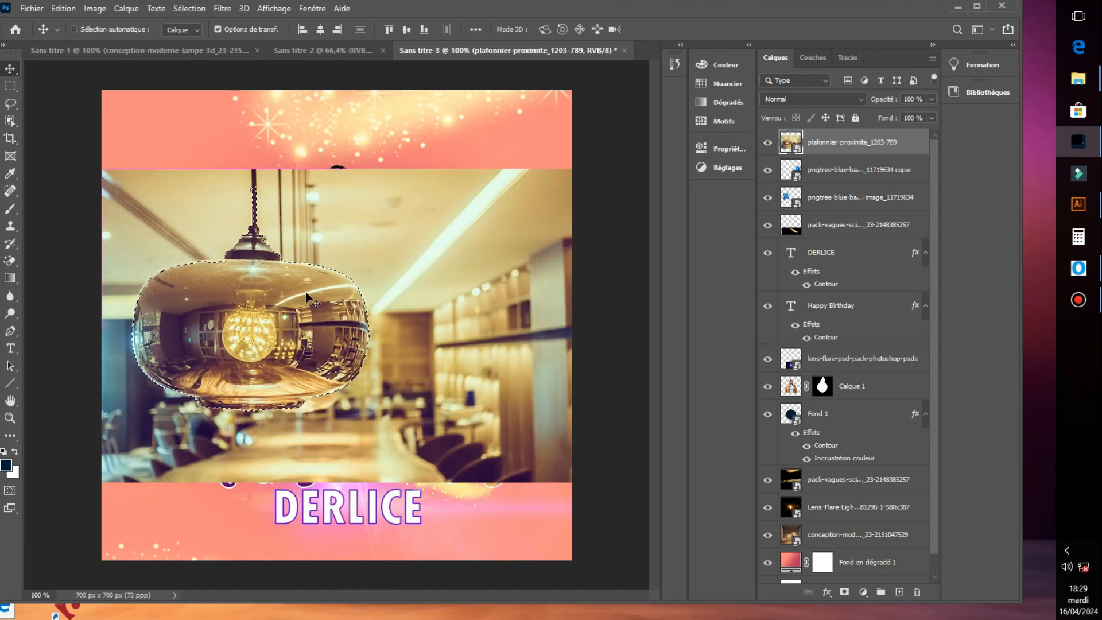
pyautogui.hotkey('ctrl', 'j')
pyautogui.moveTo(815, 171); pyautogui.dragTo(918, 591)
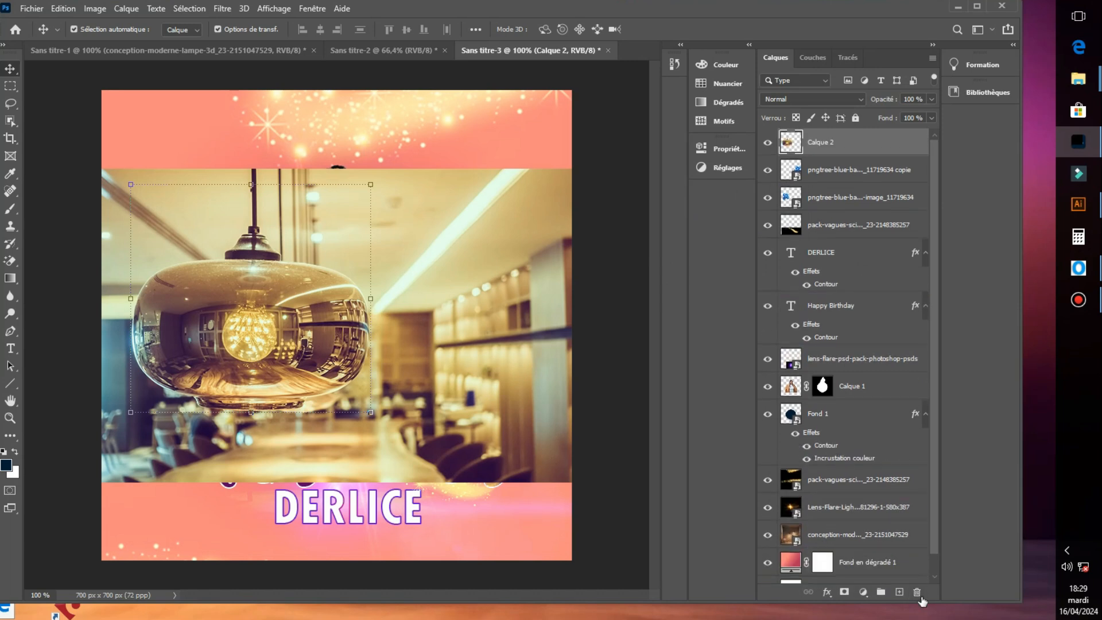
# Scale down the cut-out lamp beside the portrait's left edge and move its layer directly below the Fond 1 circle
pyautogui.moveTo(370, 185); pyautogui.dragTo(254, 295)
pyautogui.moveTo(249, 336); pyautogui.dragTo(183, 351)
pyautogui.click(743, 29)
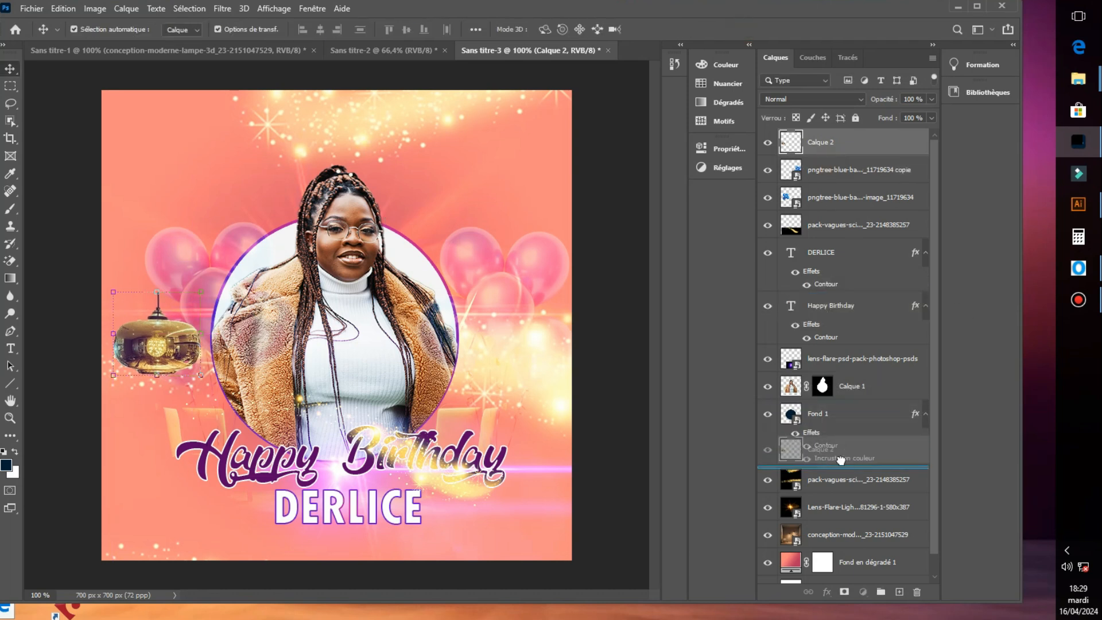
pyautogui.moveTo(841, 464); pyautogui.dragTo(841, 466)
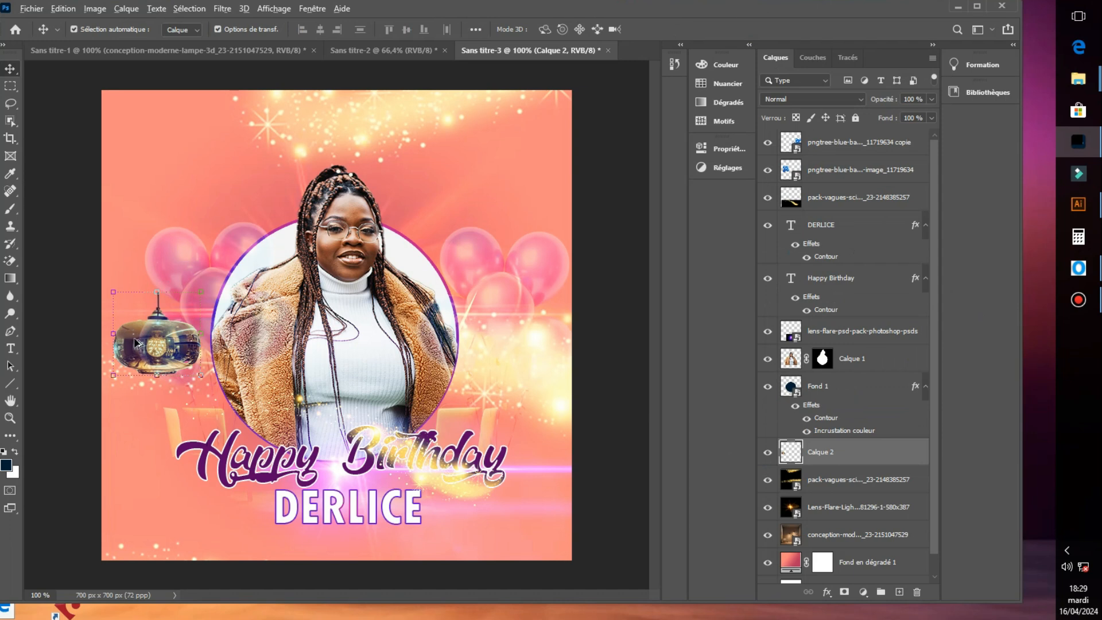
# Duplicate the lamp, scale the copy to about 55%, and place it above and to the right of the first lamp
pyautogui.moveTo(136, 343); pyautogui.dragTo(184, 277)
pyautogui.moveTo(163, 229); pyautogui.dragTo(179, 251)
pyautogui.moveTo(218, 285); pyautogui.dragTo(214, 302)
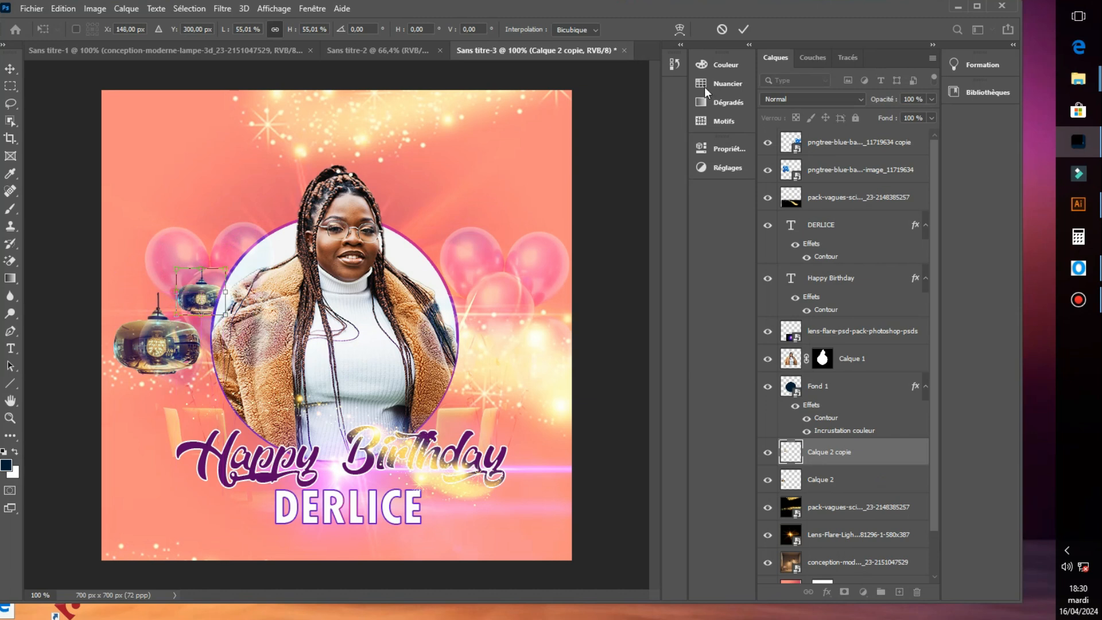
pyautogui.click(744, 30)
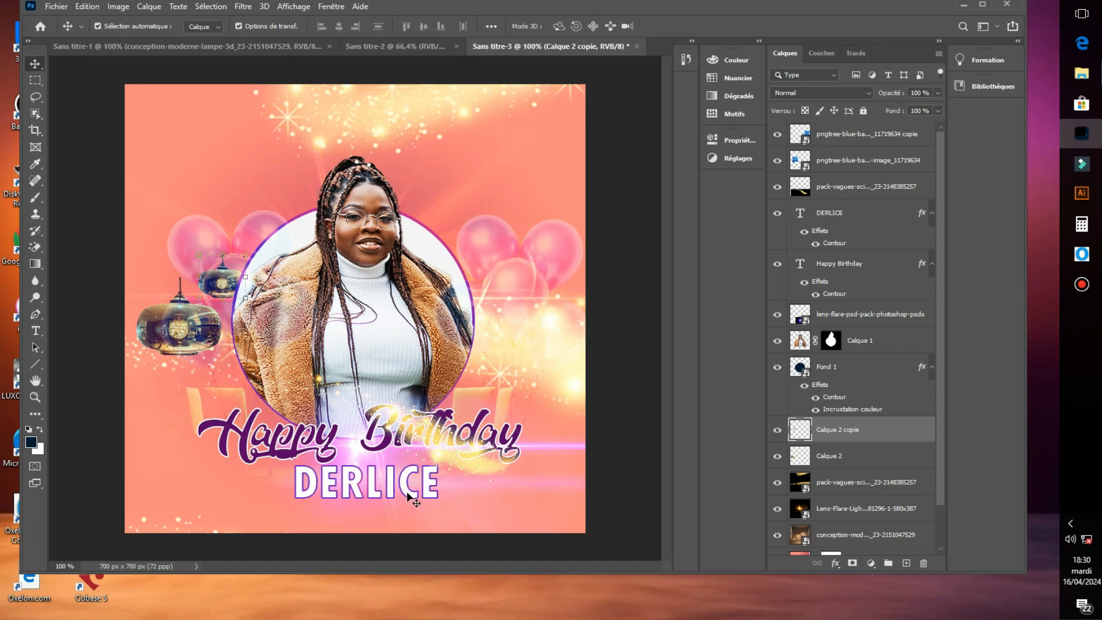
# Lock the pack-vagues-scintillantes sparkle layer above the name text, and shift the name slightly left beneath the greeting
pyautogui.click(409, 495)
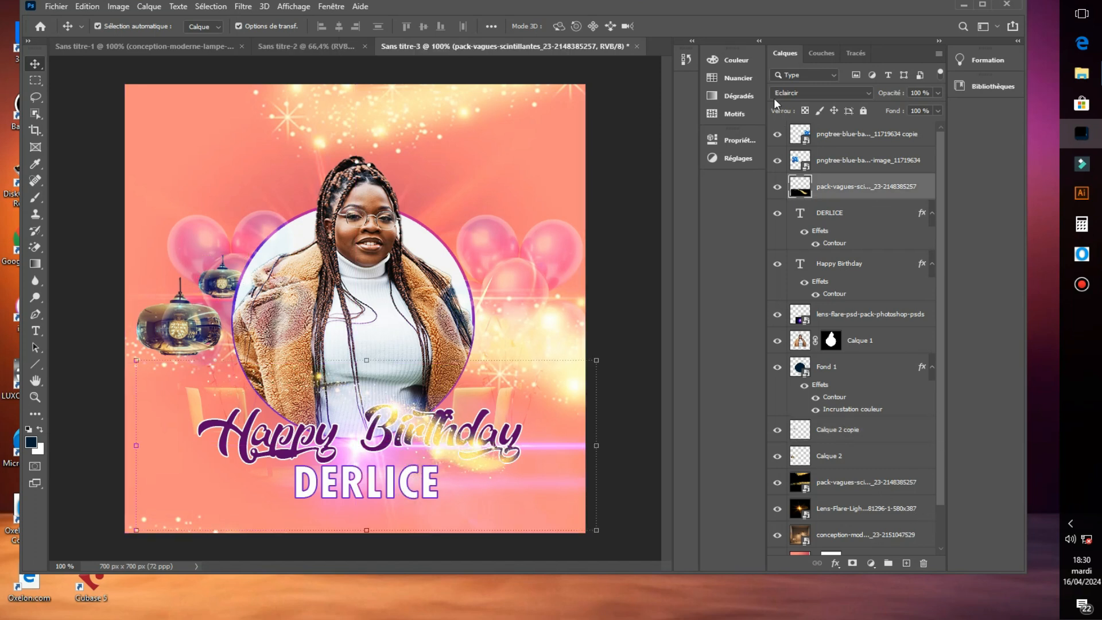
pyautogui.moveTo(431, 497); pyautogui.dragTo(433, 500)
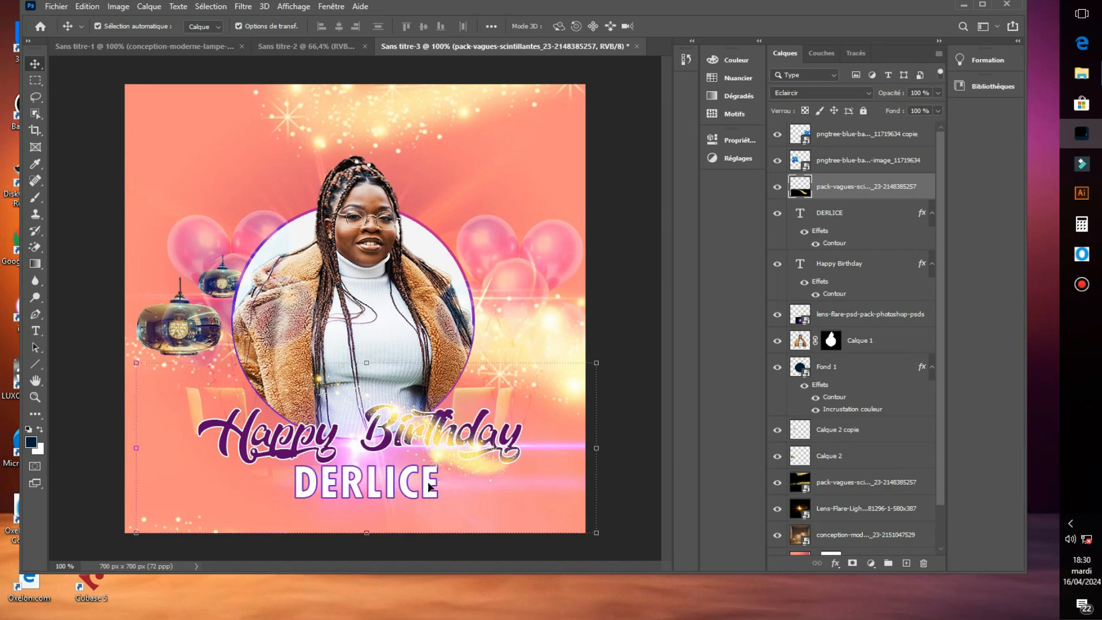
pyautogui.click(863, 110)
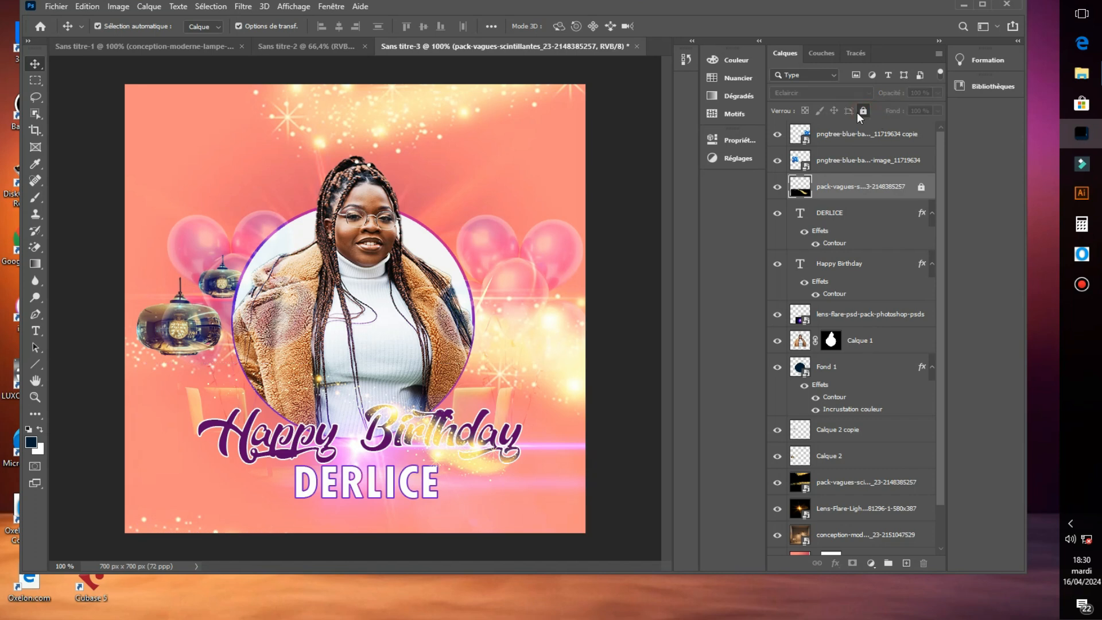
pyautogui.moveTo(432, 497); pyautogui.dragTo(422, 497)
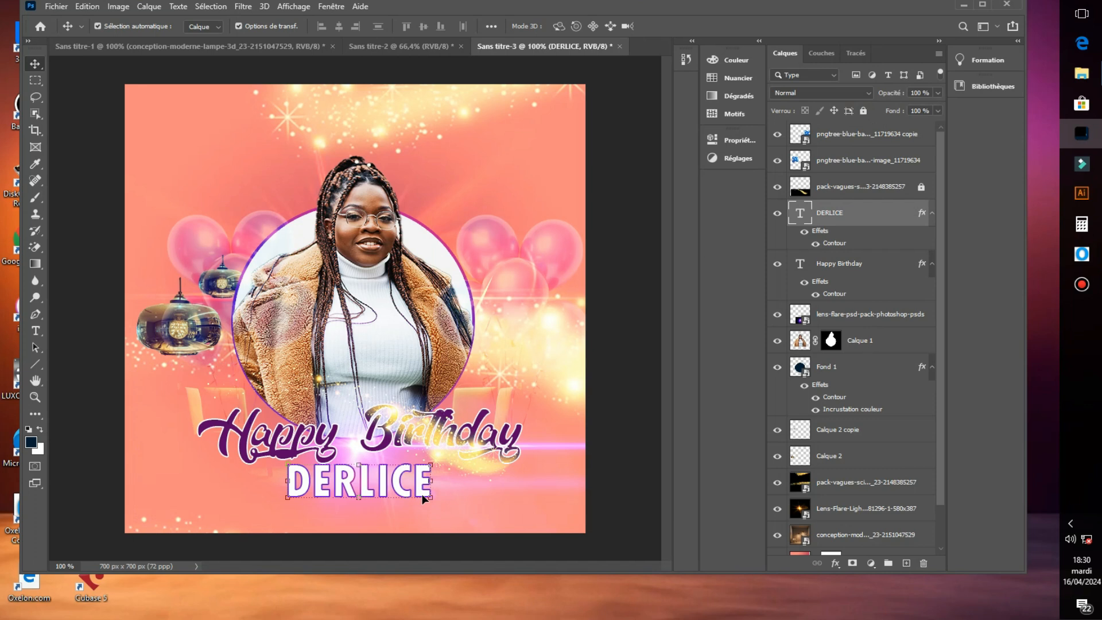
# Adjust Levels on the Calque 1 portrait, lowering the white input level to about 226 and slightly raising the black input level
pyautogui.click(376, 241)
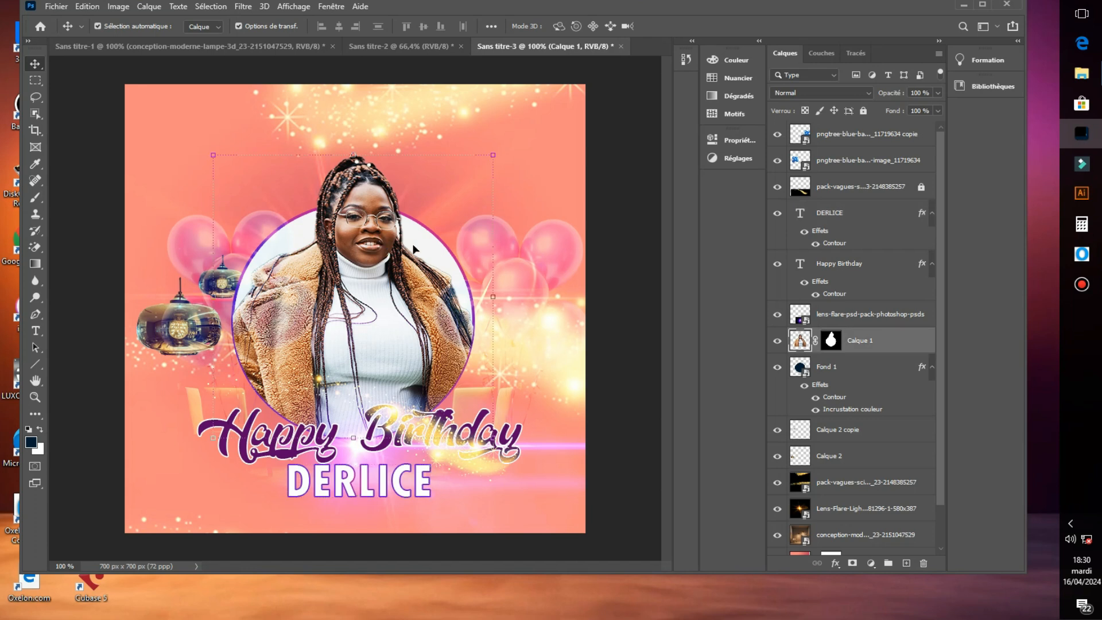
pyautogui.click(118, 7)
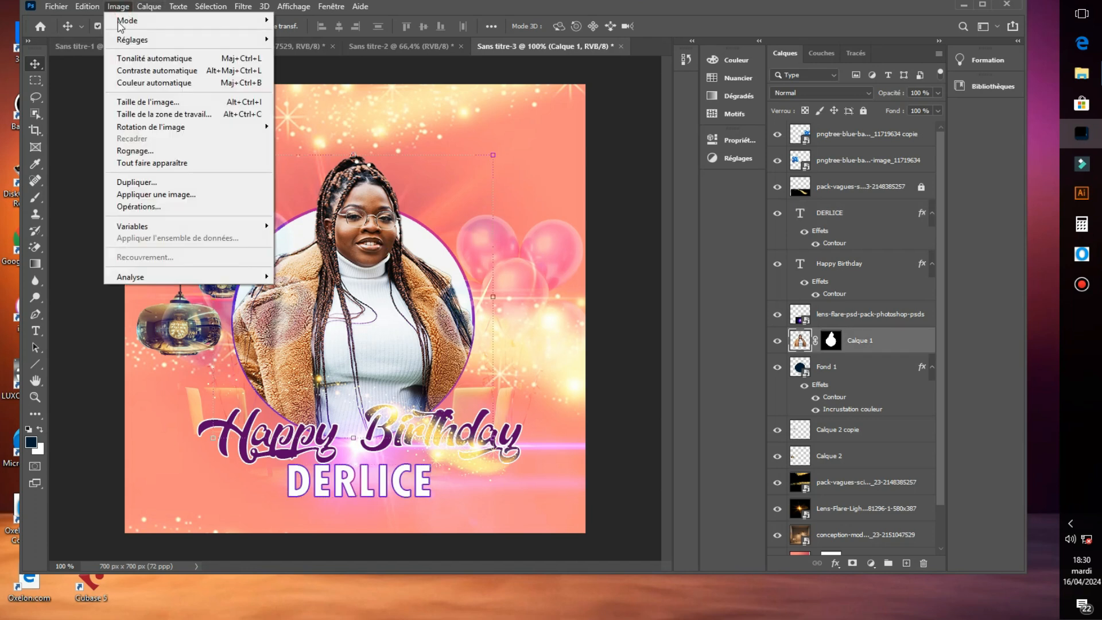
pyautogui.moveTo(180, 43)
pyautogui.click(310, 52)
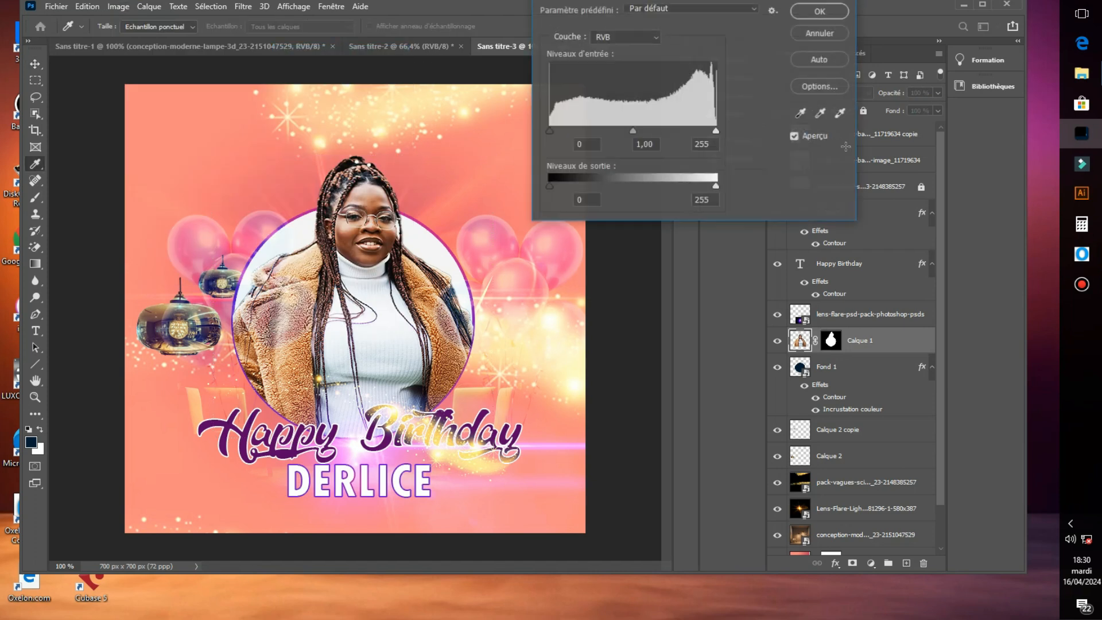
pyautogui.moveTo(718, 132); pyautogui.dragTo(697, 134)
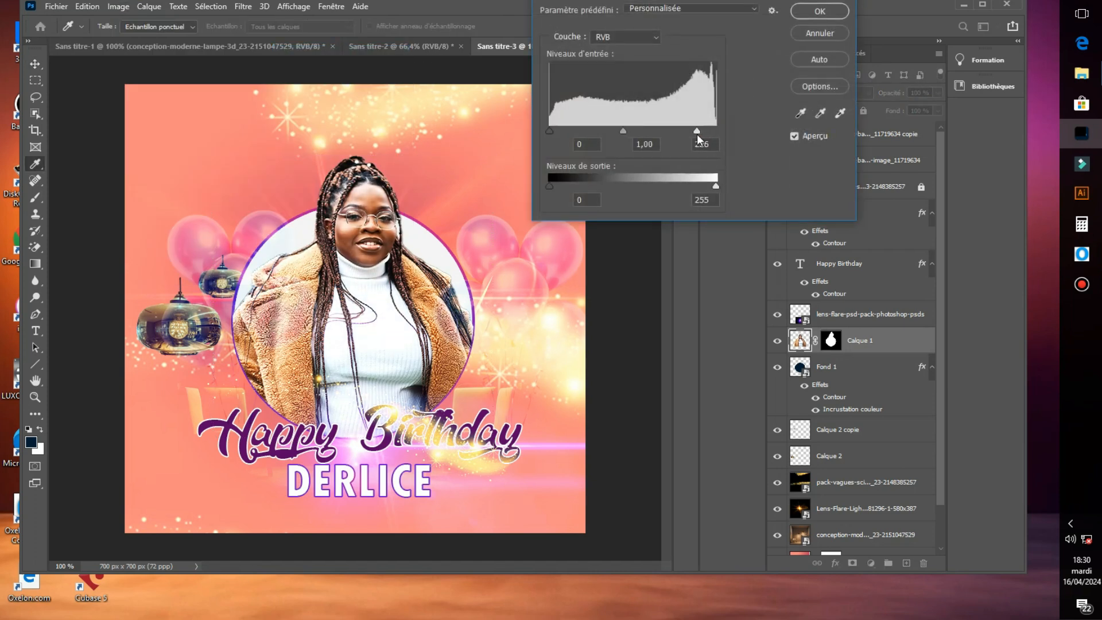
pyautogui.click(556, 132)
pyautogui.click(826, 15)
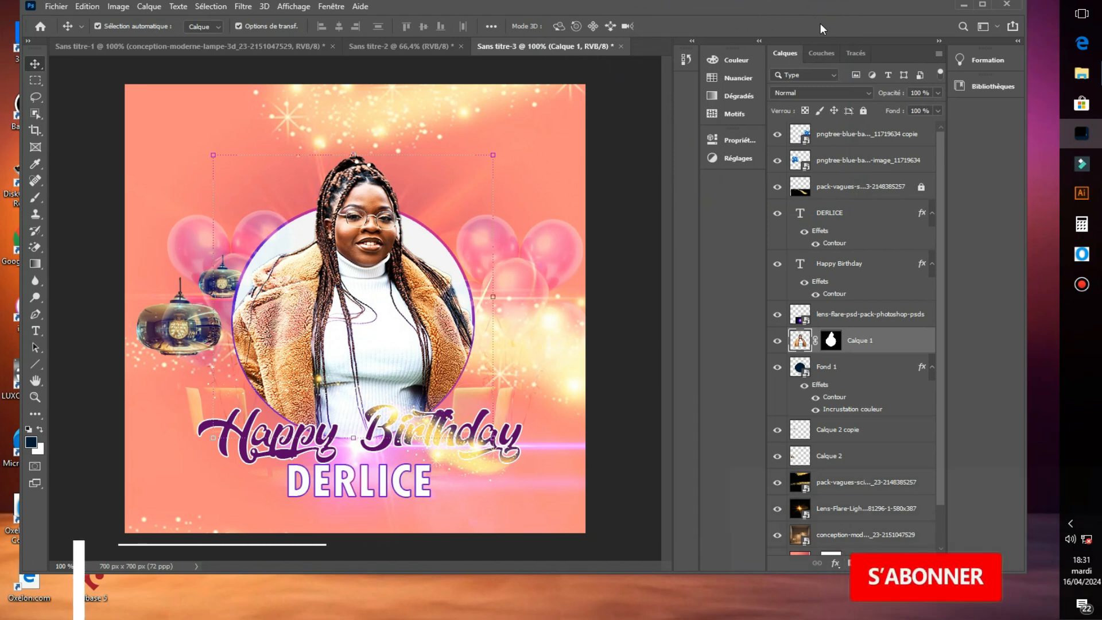
# Apply Hue/Saturation to the balloon copy right of the portrait, with hue +6 and increased saturation
pyautogui.click(569, 250)
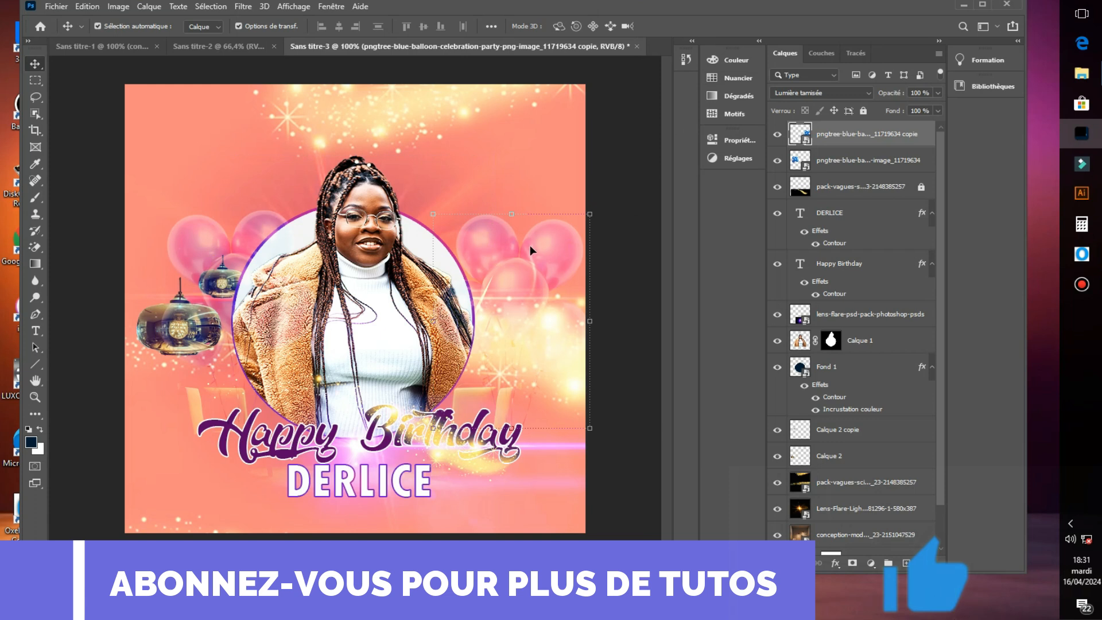
pyautogui.click(118, 7)
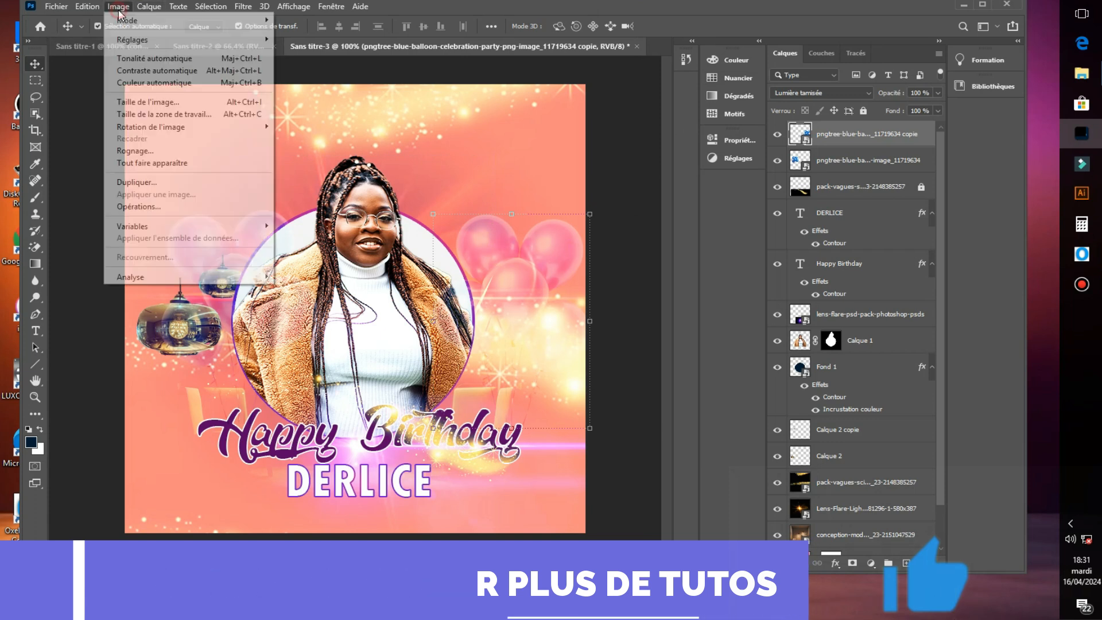
pyautogui.moveTo(135, 38)
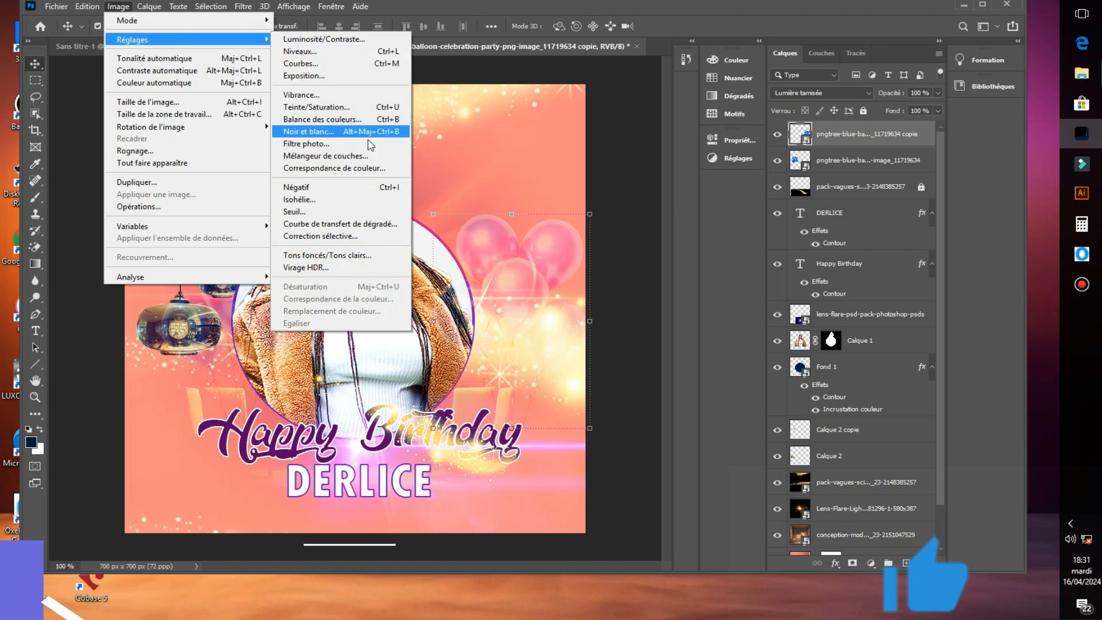
pyautogui.click(343, 108)
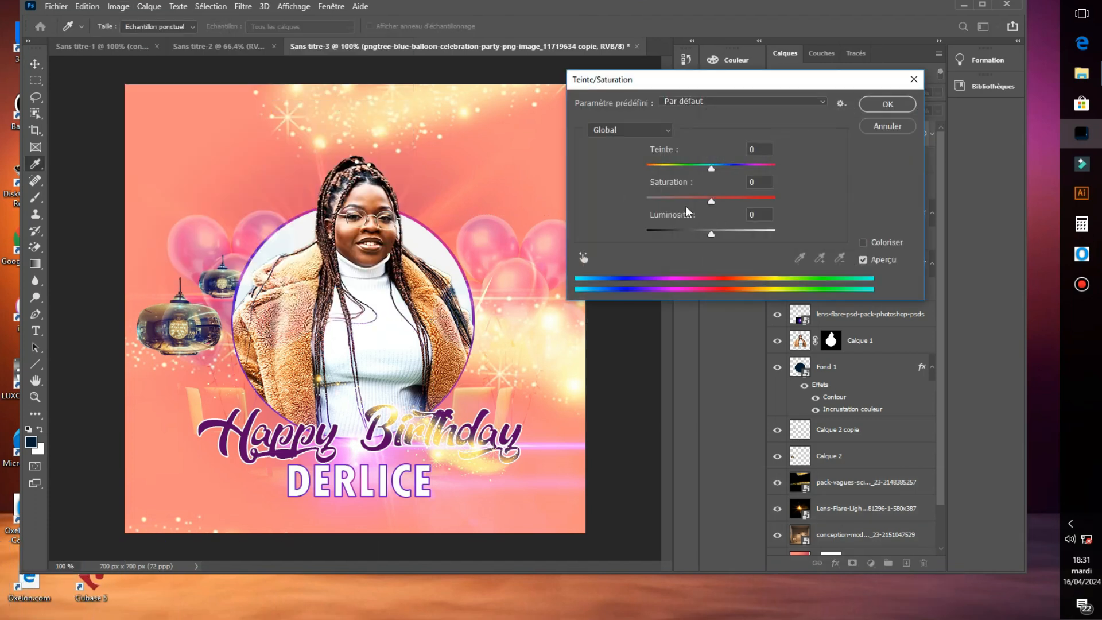
pyautogui.moveTo(710, 199); pyautogui.dragTo(713, 201)
pyautogui.click(724, 197)
pyautogui.moveTo(711, 165)
pyautogui.mouseDown()
pyautogui.moveTo(687, 170)
pyautogui.moveTo(698, 169)
pyautogui.mouseUp()
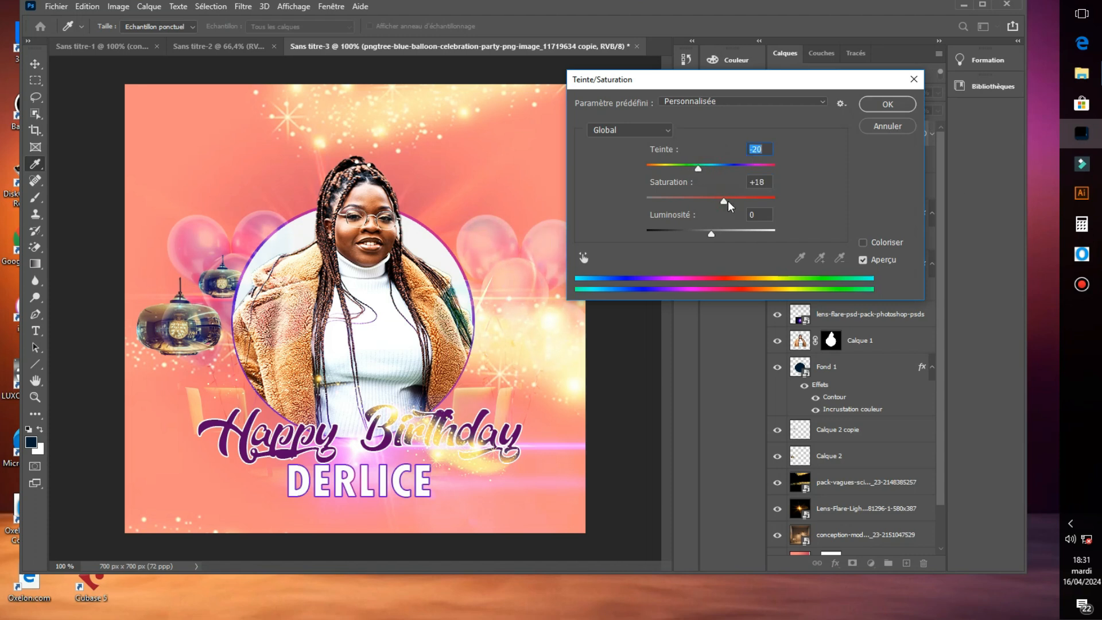
pyautogui.click(726, 201)
pyautogui.moveTo(711, 168); pyautogui.dragTo(715, 166)
pyautogui.click(715, 167)
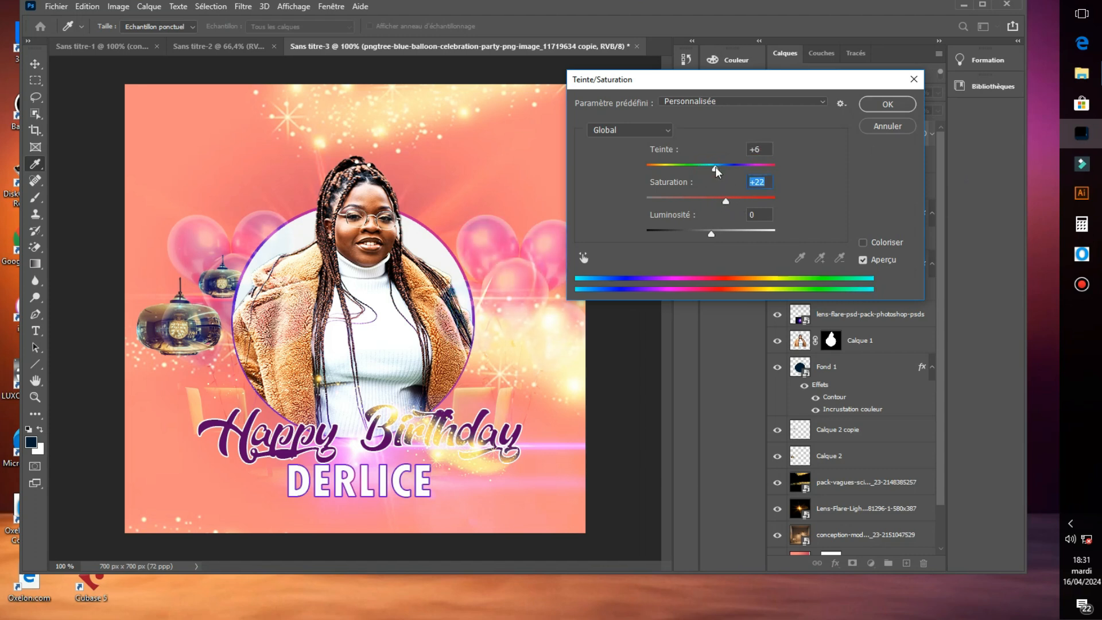
pyautogui.click(732, 200)
pyautogui.click(887, 105)
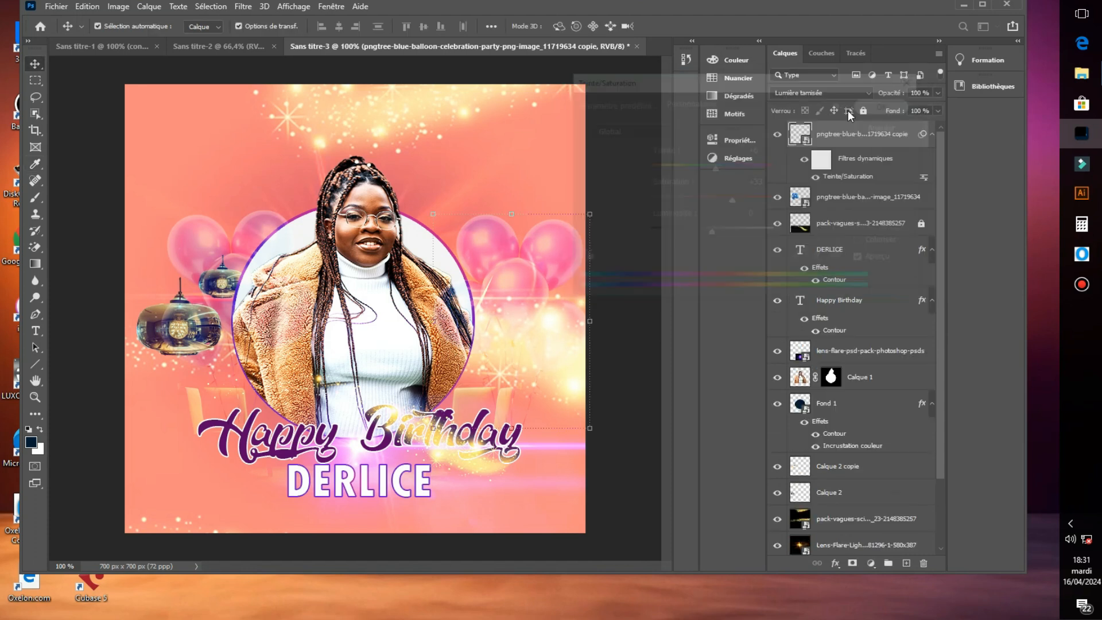
# Apply Color Balance to the balloon copy right of the portrait, shifting its midtones toward red with luminosity preserved
pyautogui.click(127, 6)
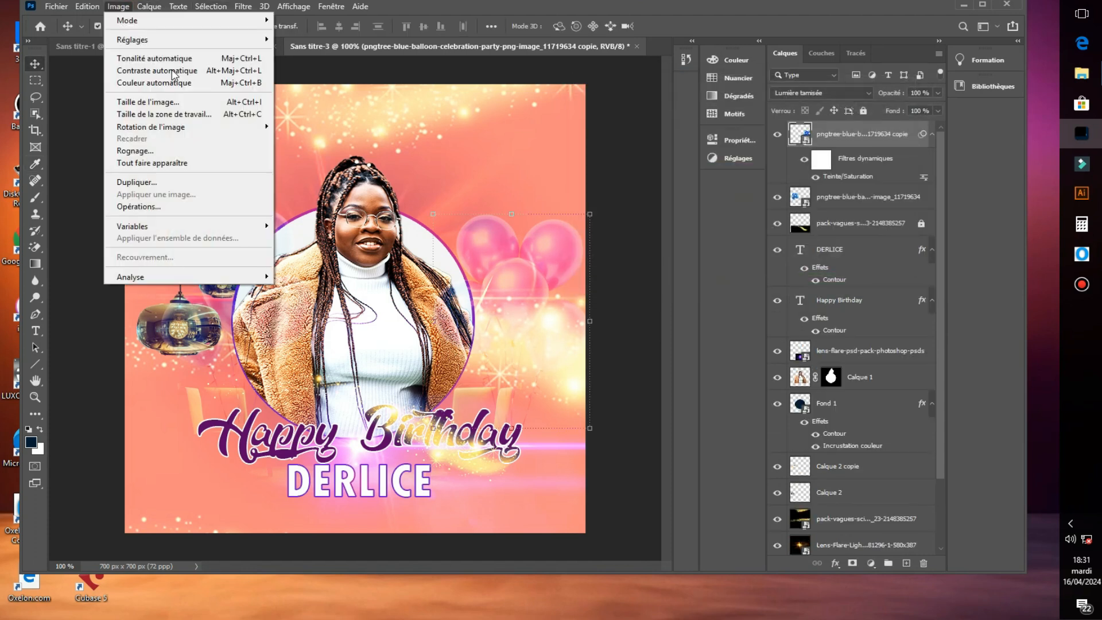
pyautogui.moveTo(209, 39)
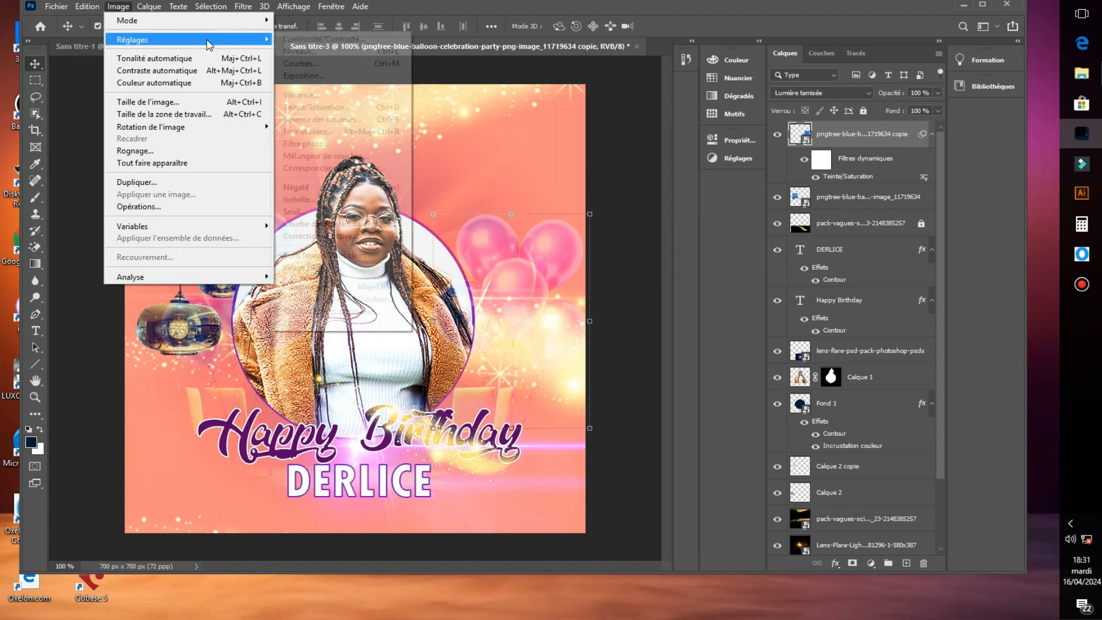
pyautogui.click(334, 123)
pyautogui.moveTo(539, 106); pyautogui.dragTo(742, 105)
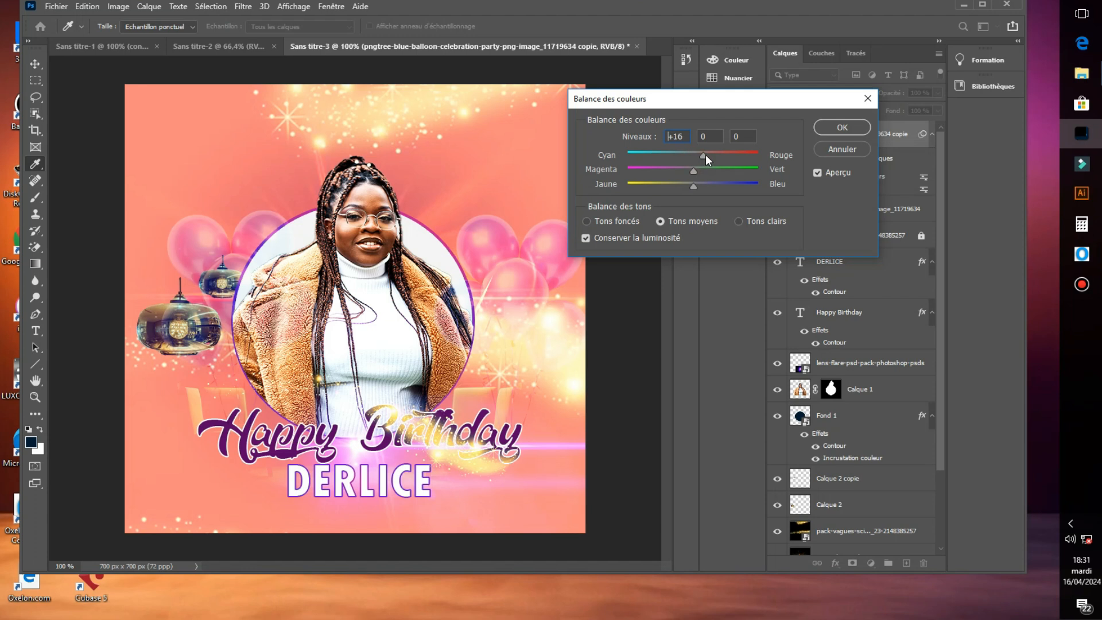
pyautogui.moveTo(707, 155); pyautogui.dragTo(709, 155)
pyautogui.click(842, 128)
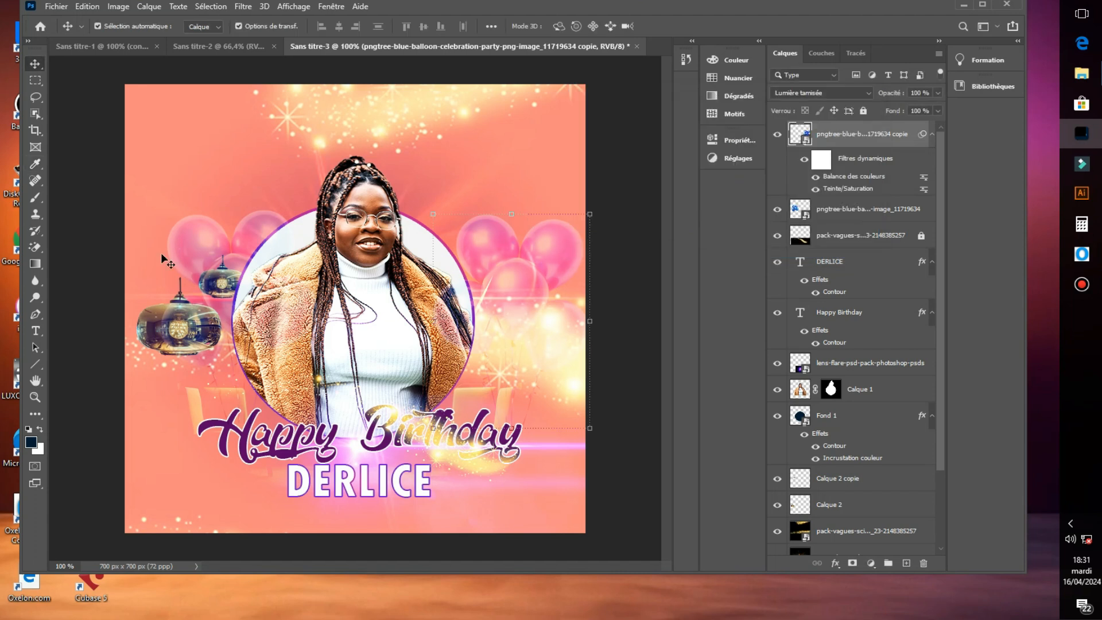
pyautogui.click(651, 251)
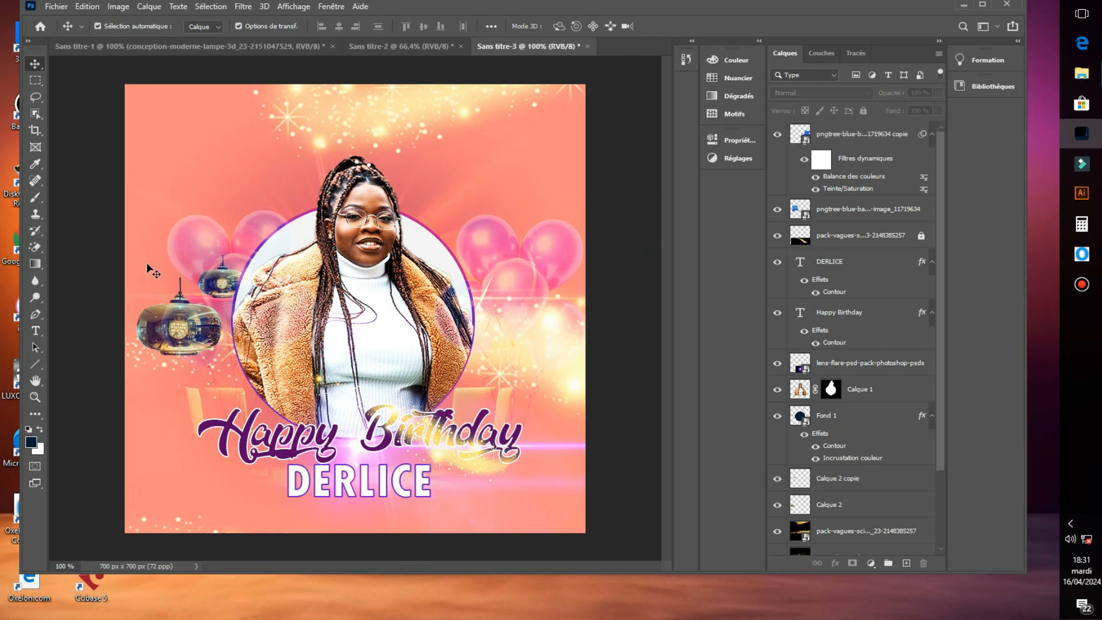
# Apply Color Balance to the balloons left of the portrait, shifting their midtones toward red and magenta
pyautogui.click(202, 235)
pyautogui.click(118, 7)
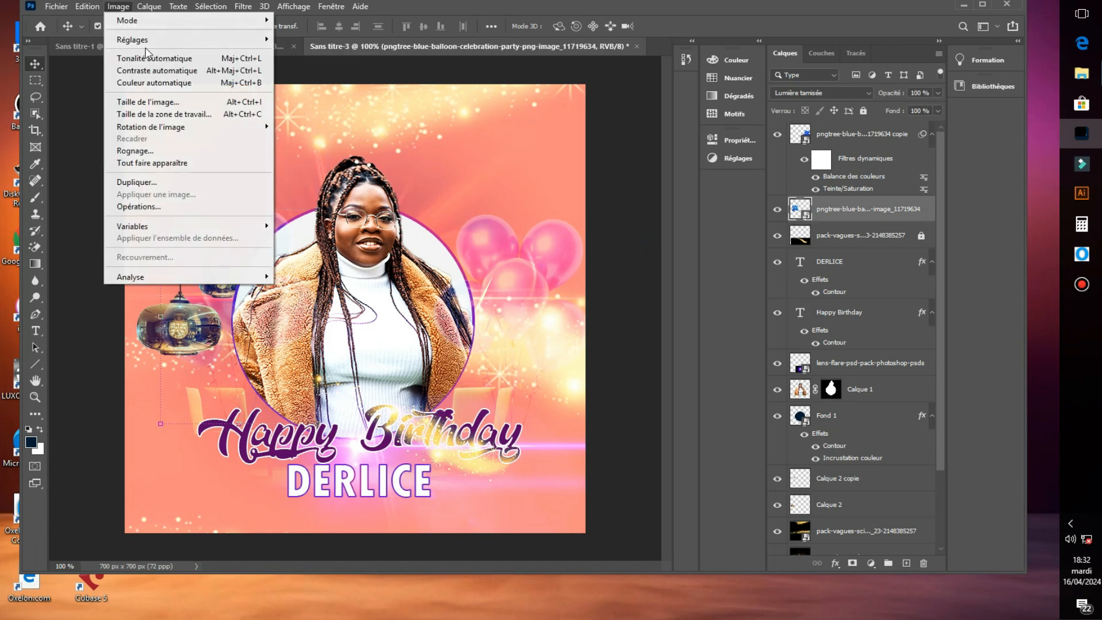
pyautogui.moveTo(158, 42)
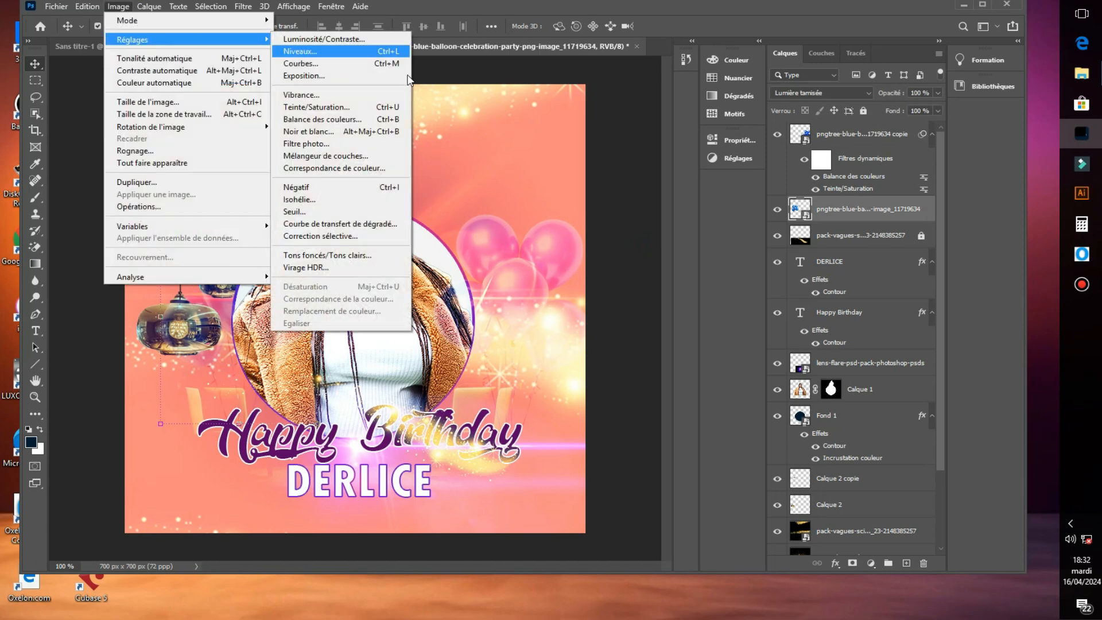
pyautogui.click(322, 119)
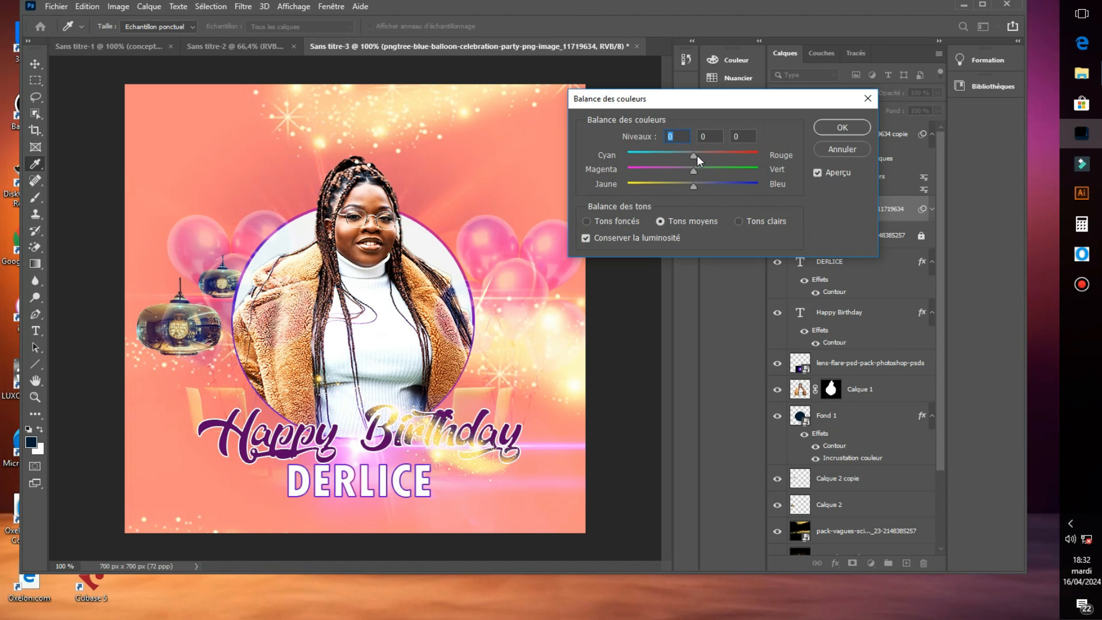
pyautogui.moveTo(726, 154); pyautogui.dragTo(669, 172)
pyautogui.click(829, 129)
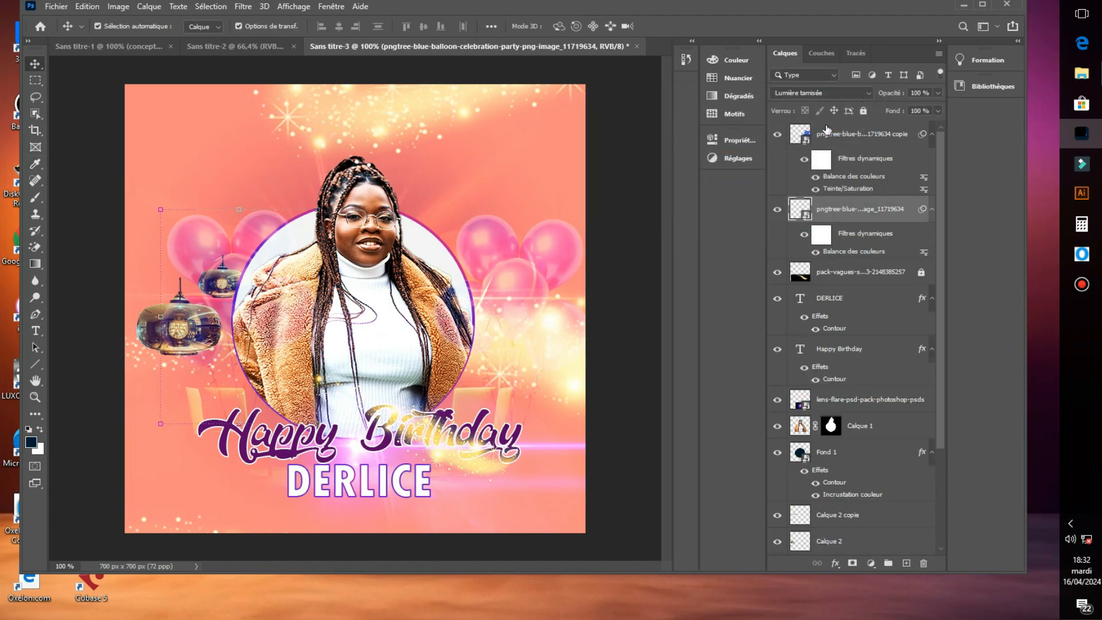
pyautogui.click(638, 283)
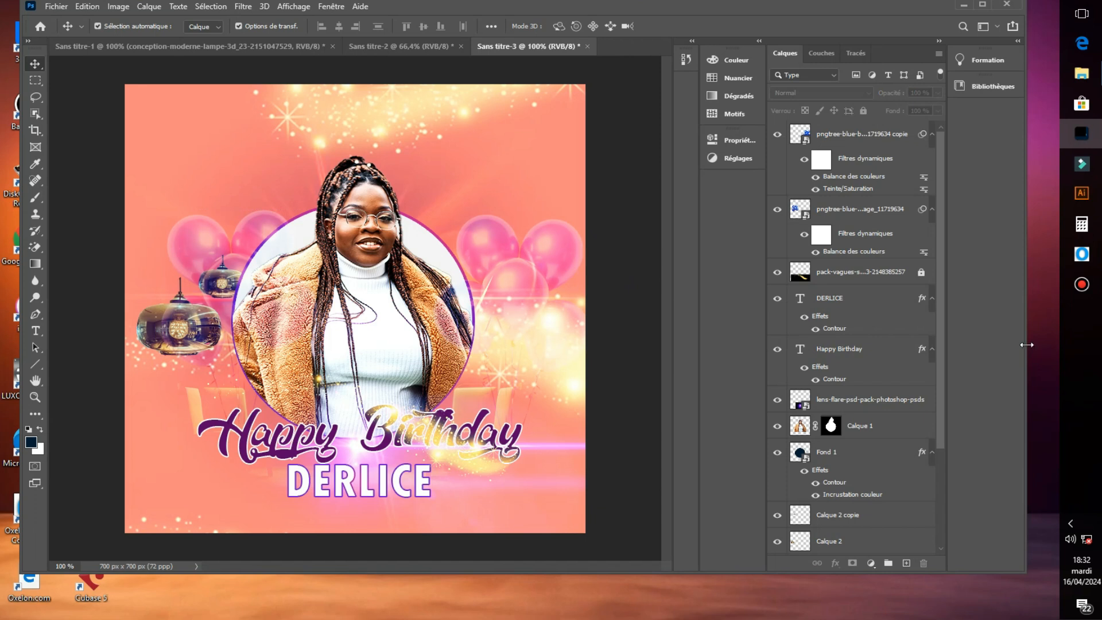
# Rasterize the Fond en dégradé 1 gradient background layer
pyautogui.moveTo(942, 347); pyautogui.dragTo(921, 544)
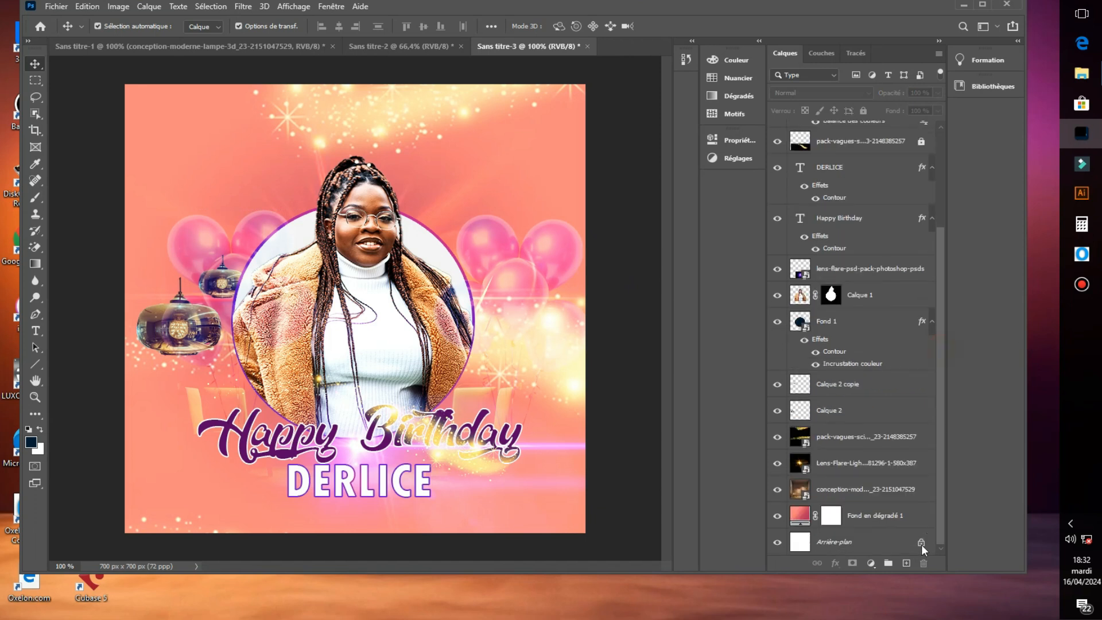
pyautogui.click(872, 517)
pyautogui.rightClick(872, 518)
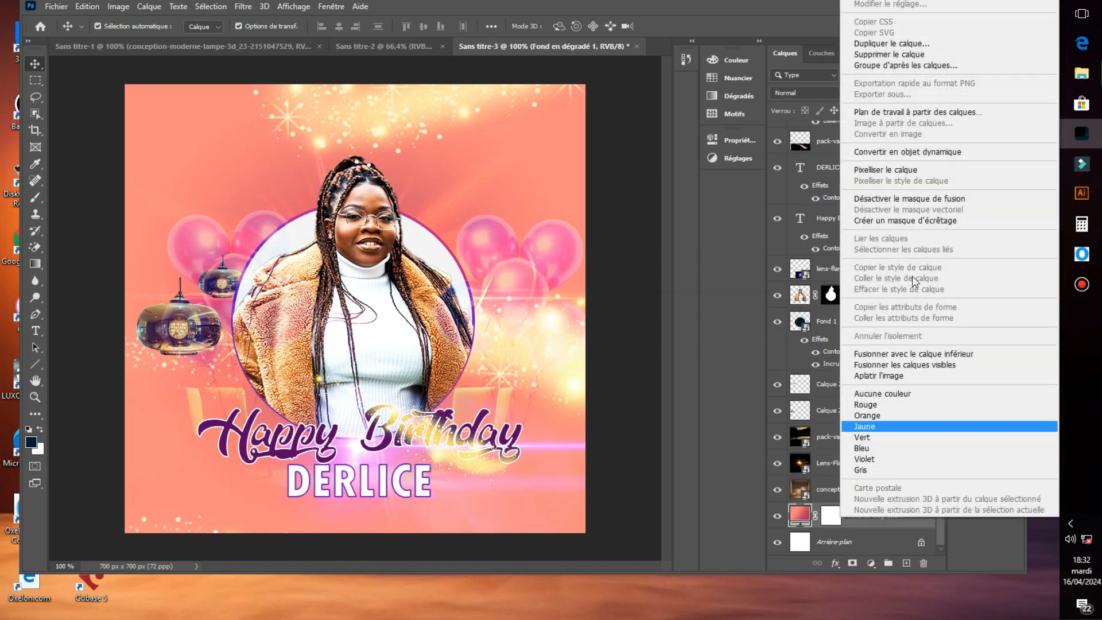
pyautogui.click(893, 170)
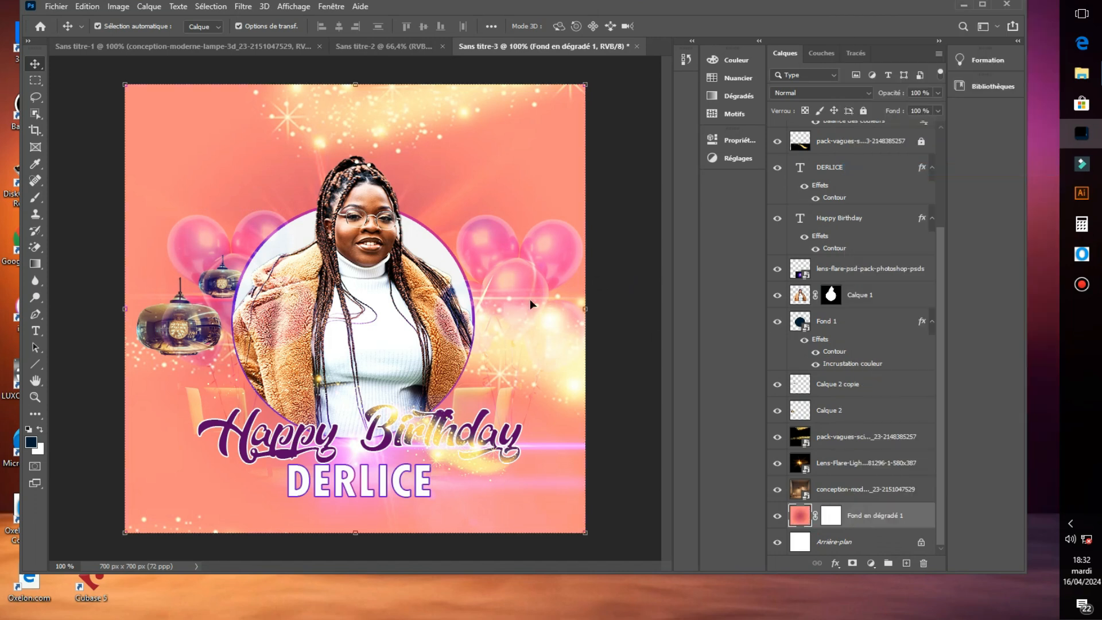
# Adjust Levels on the rasterized gradient background, setting the black input level to 40 and keeping the white input at 255
pyautogui.click(108, 8)
pyautogui.moveTo(214, 44)
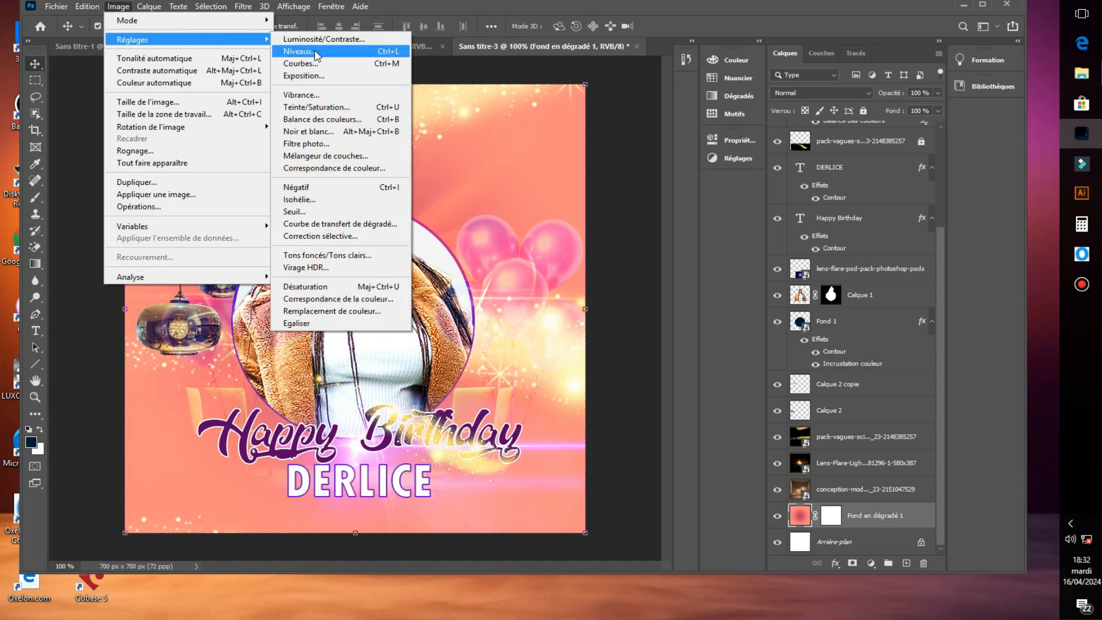
pyautogui.click(300, 51)
pyautogui.click(715, 185)
pyautogui.moveTo(715, 131)
pyautogui.mouseDown()
pyautogui.moveTo(691, 132)
pyautogui.moveTo(736, 131)
pyautogui.mouseUp()
pyautogui.click(549, 132)
pyautogui.moveTo(556, 129); pyautogui.dragTo(577, 129)
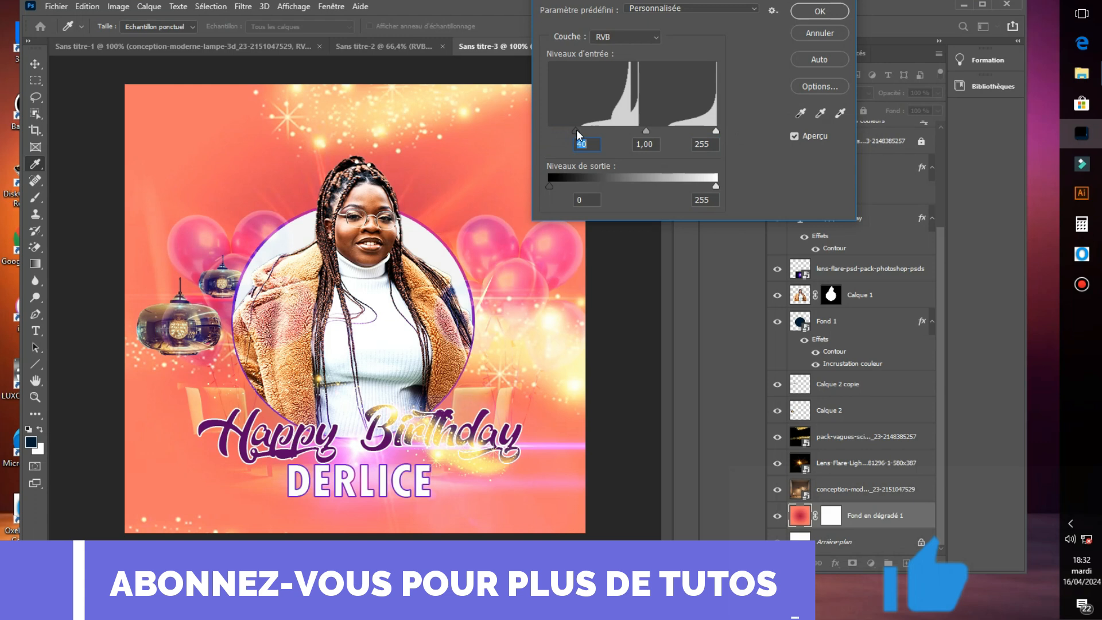
pyautogui.click(823, 17)
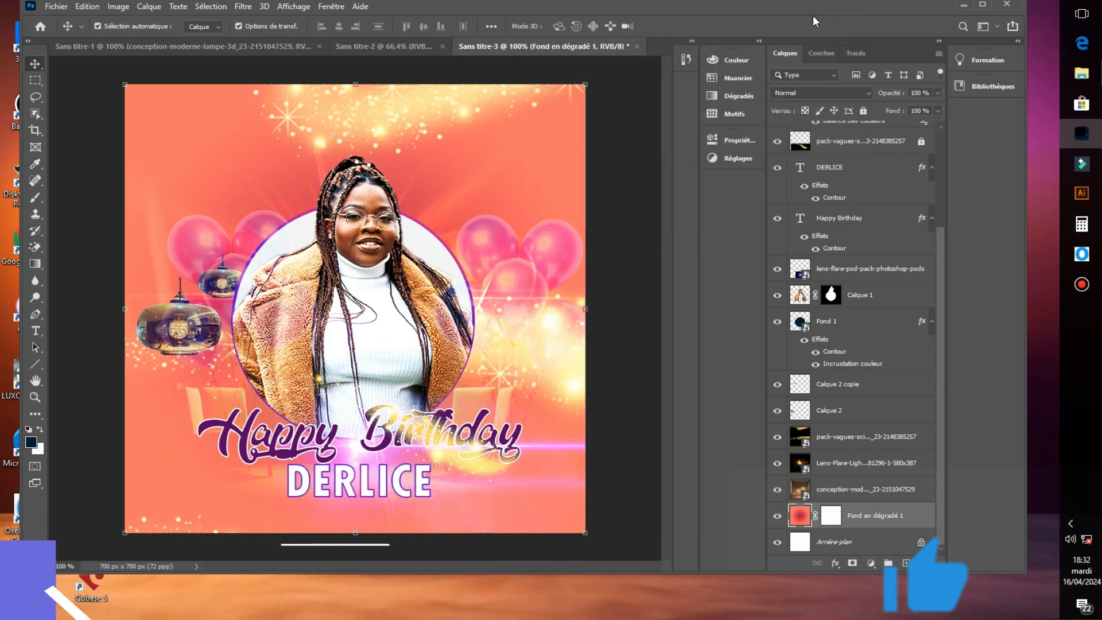